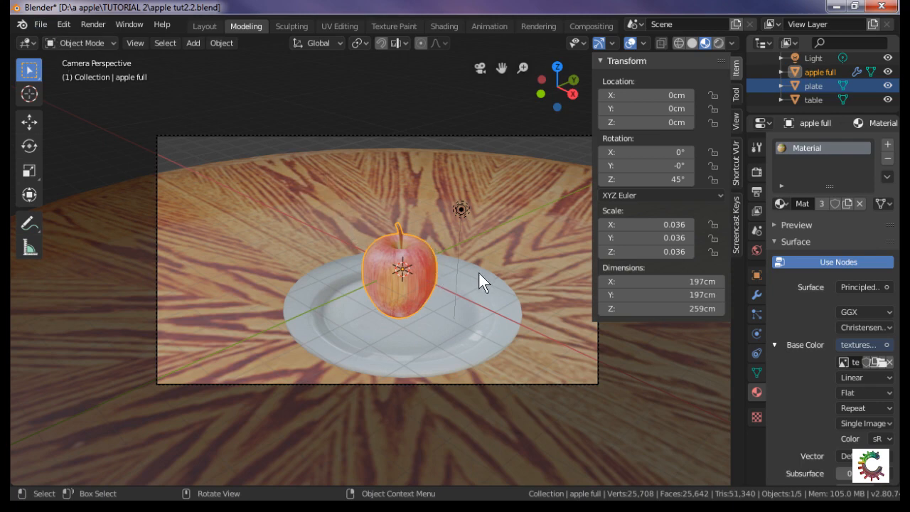
Open apple tut2.4.blend without saving the current changes and inspect the whole apple and cut slice on the plate.
click(37, 27)
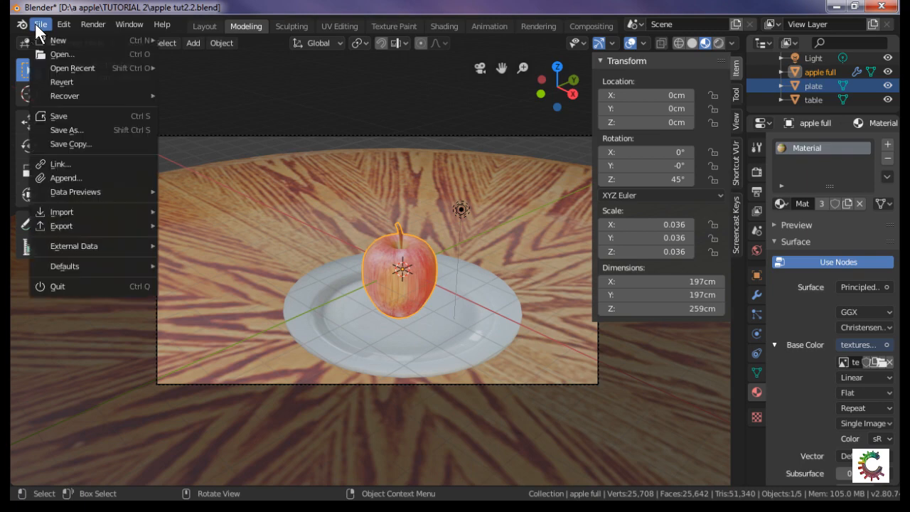
click(62, 54)
click(496, 275)
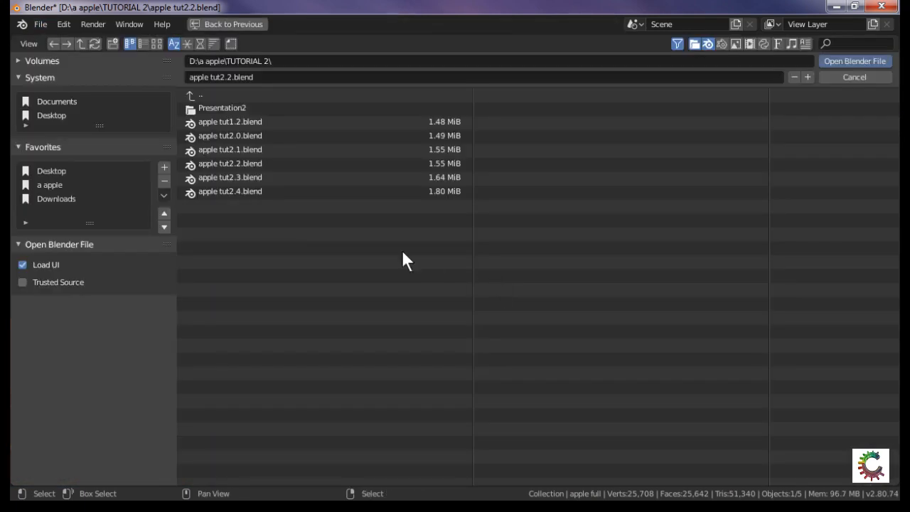
double_click(249, 190)
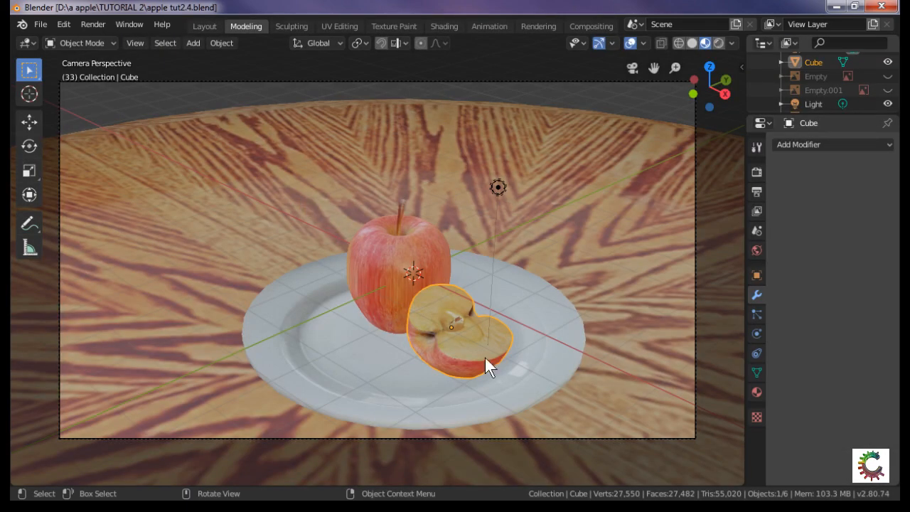
middle_drag(484, 355, 467, 325)
middle_drag(470, 289, 214, 178)
scroll(162, 87, up, 2)
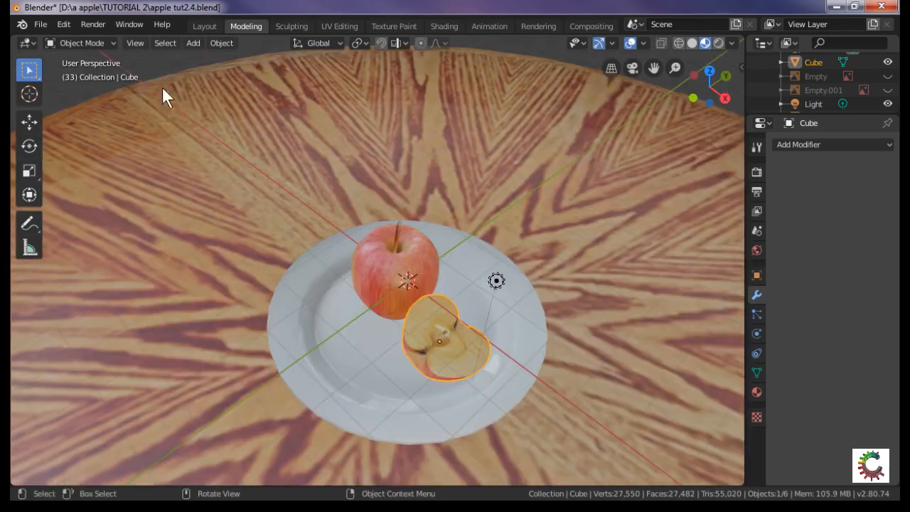
Reopen the recent file apple tut2.2.blend, discarding the unsaved changes.
click(46, 28)
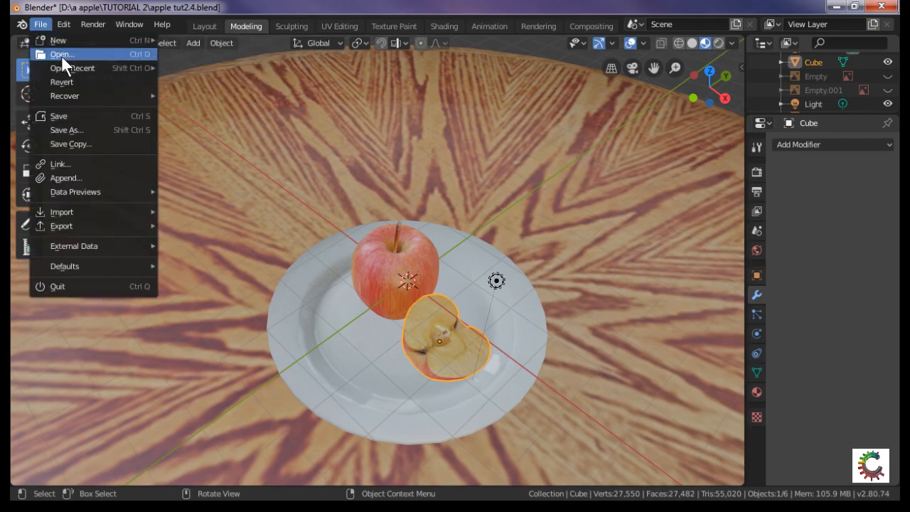
mouse_move(86, 64)
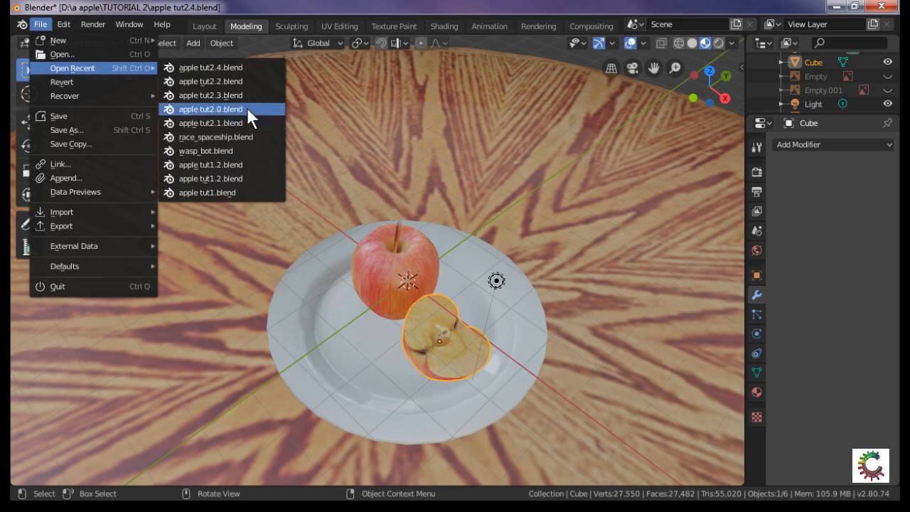
click(213, 81)
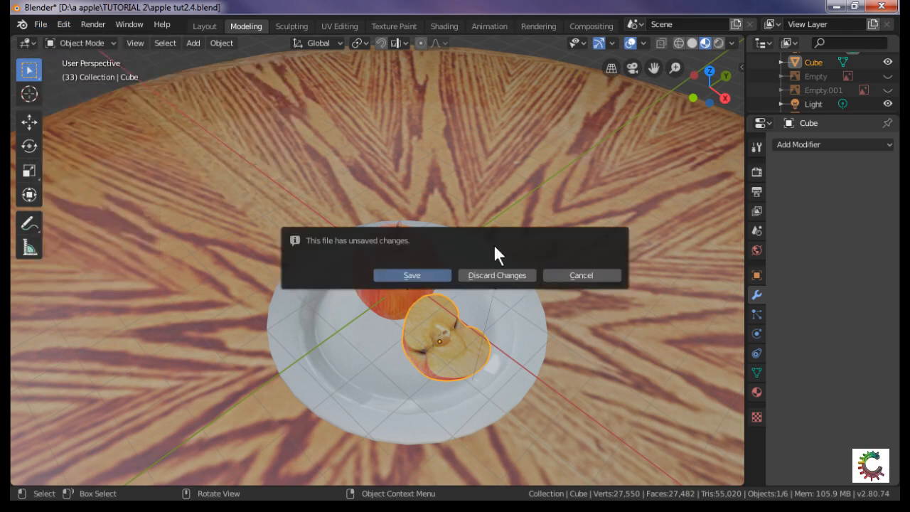
click(488, 271)
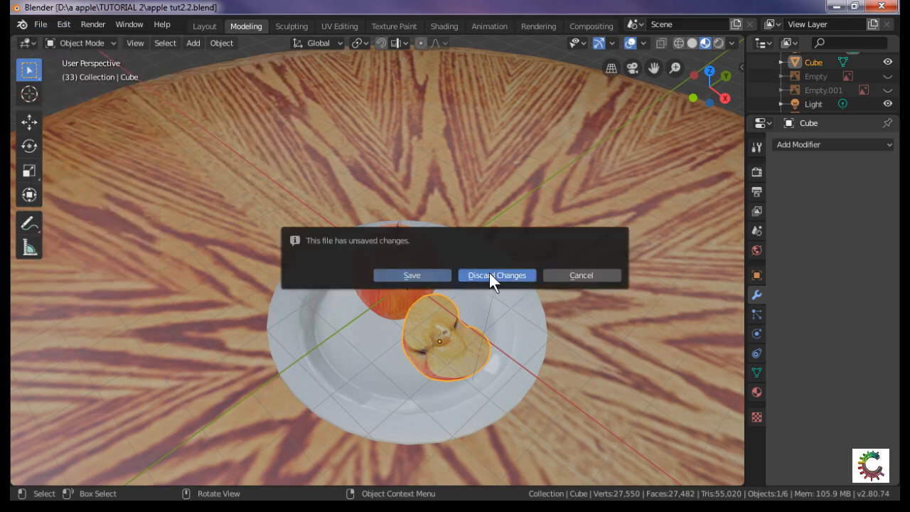
scroll(453, 310, up, 4)
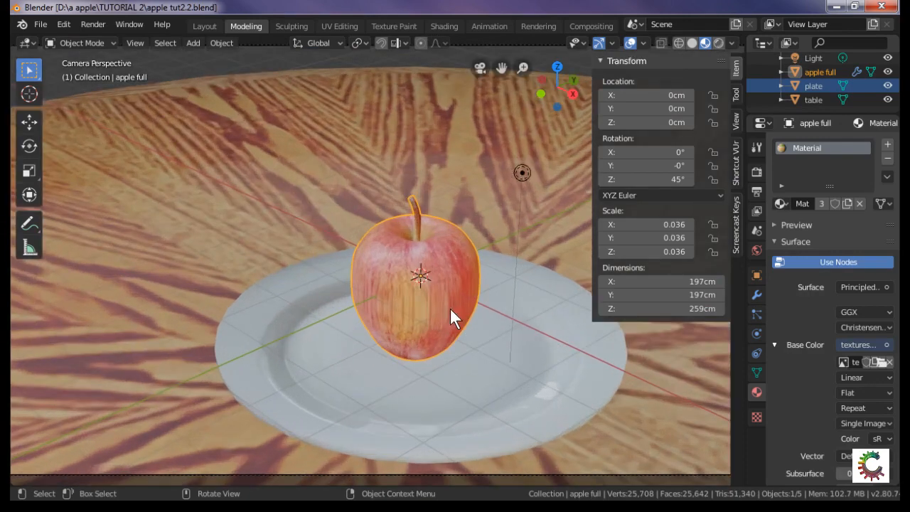
scroll(445, 306, down, 5)
Hide the apple, the plate and the table, and switch to the front orthographic view.
click(403, 271)
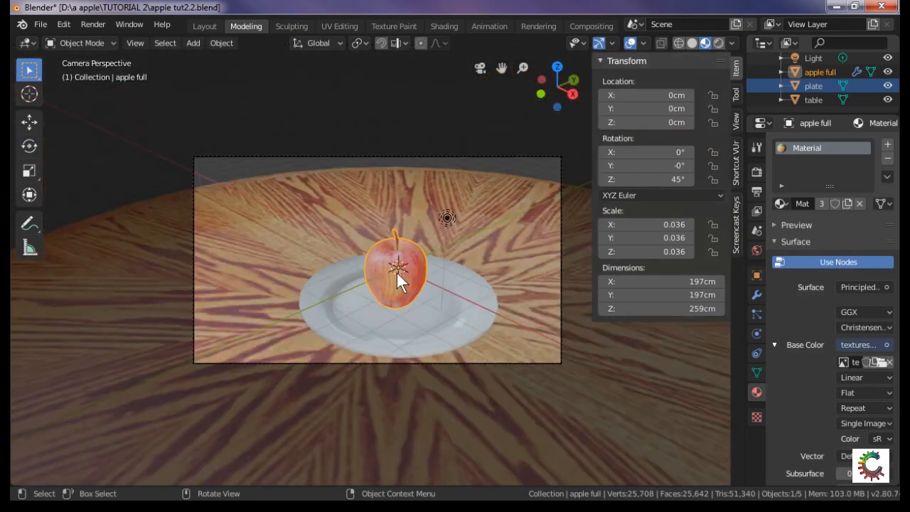
key(h)
click(406, 301)
key(h)
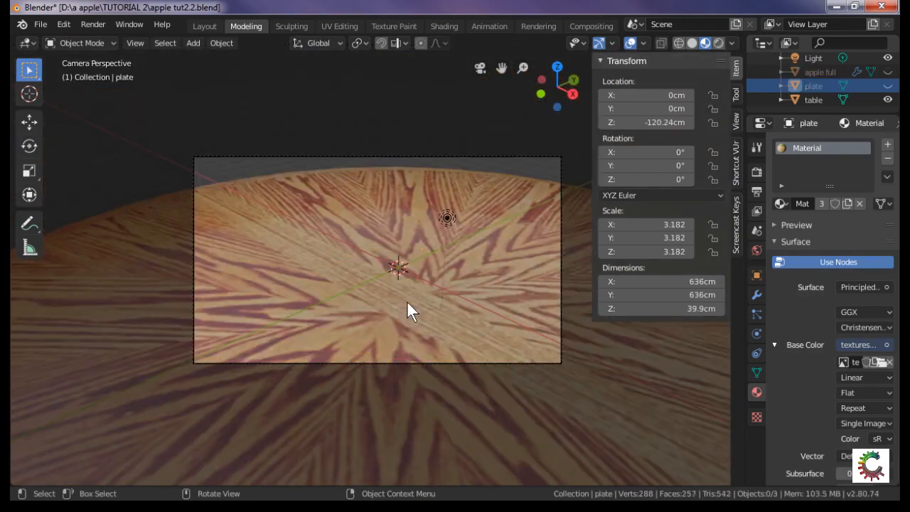
click(406, 301)
key(h)
key(KP_1)
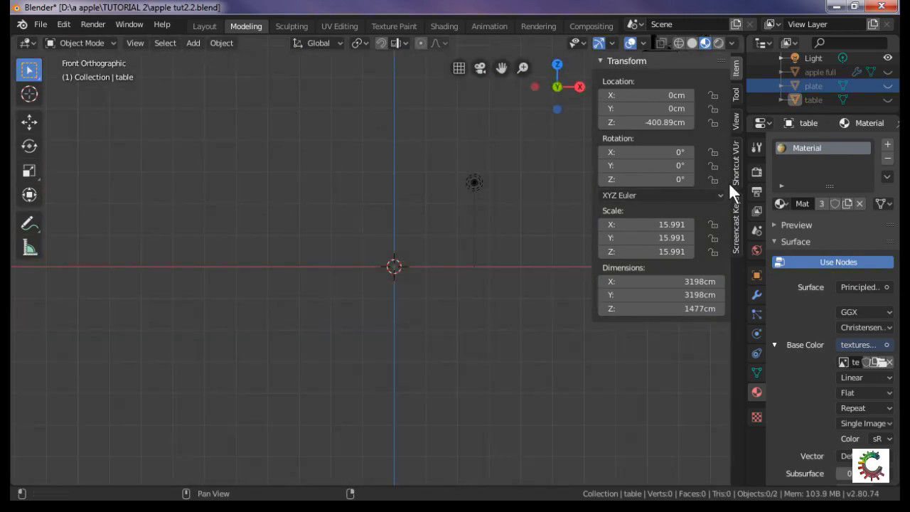
Turn on the Screencast Keys overlay and hide the sidebar.
click(737, 226)
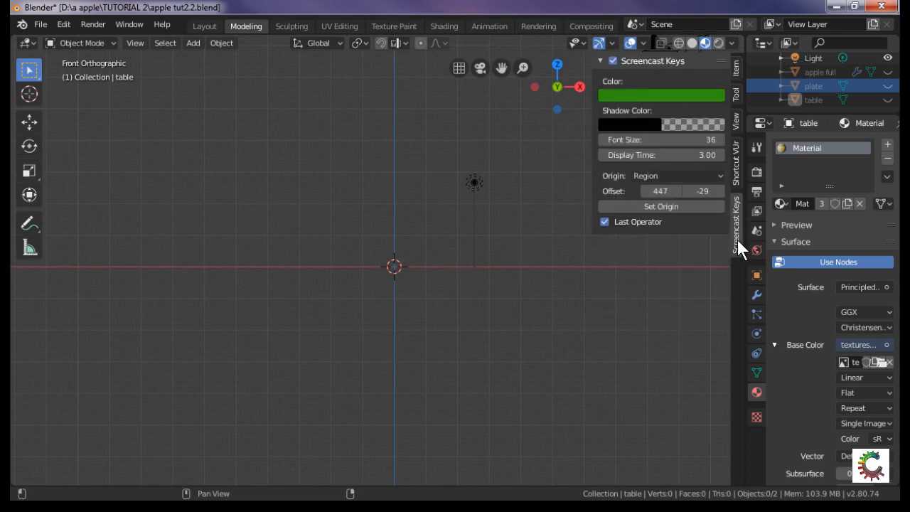
click(612, 62)
key(n)
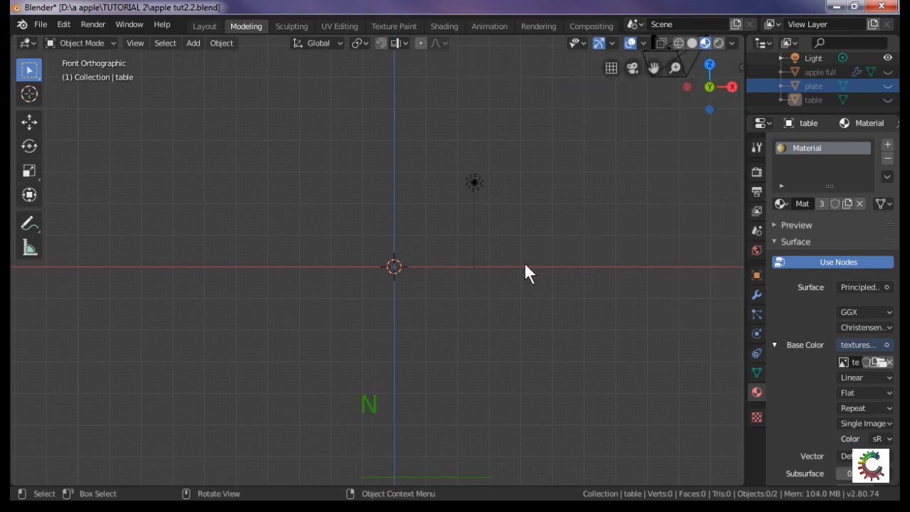
Add textures.png from the a apple folder as a reference image in the front view.
scroll(425, 315, up, 2)
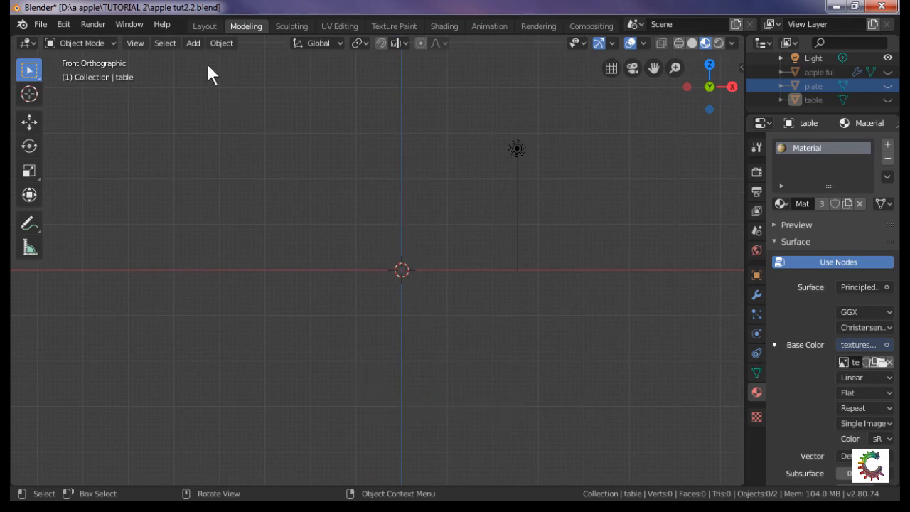
click(199, 41)
mouse_move(247, 183)
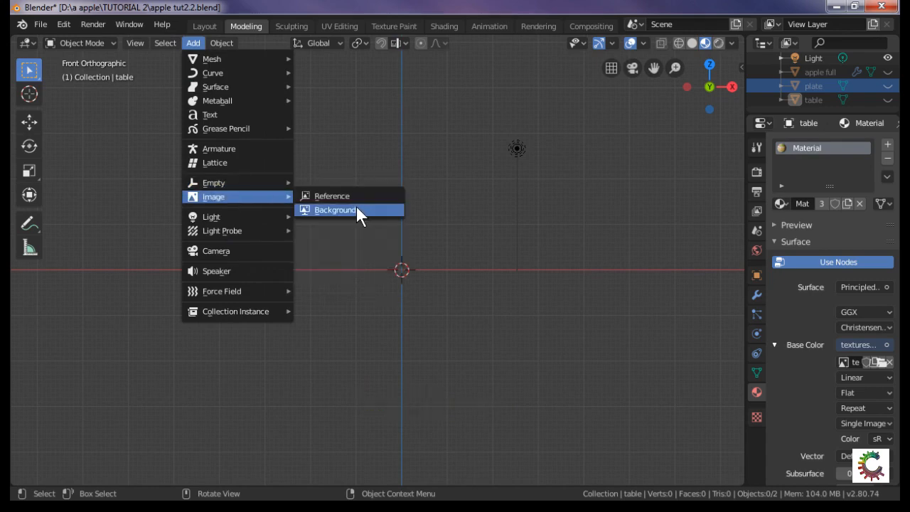
click(355, 196)
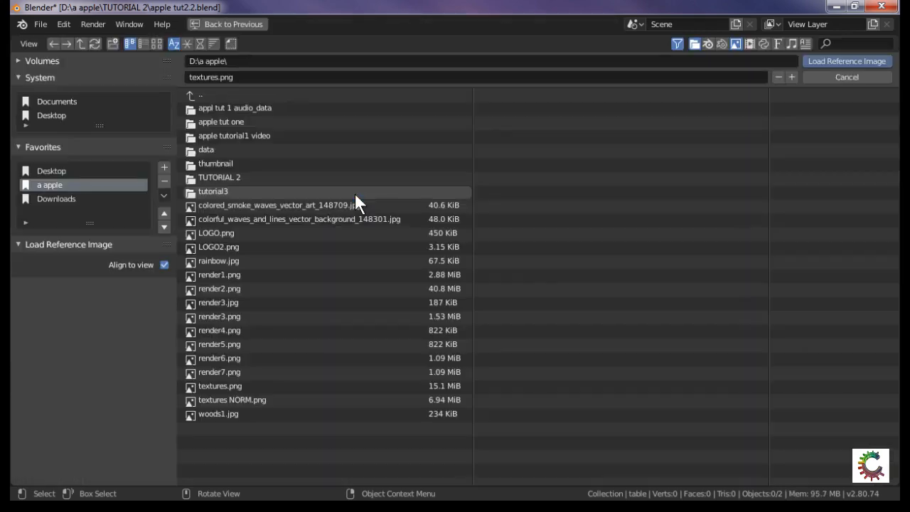
click(294, 386)
double_click(294, 386)
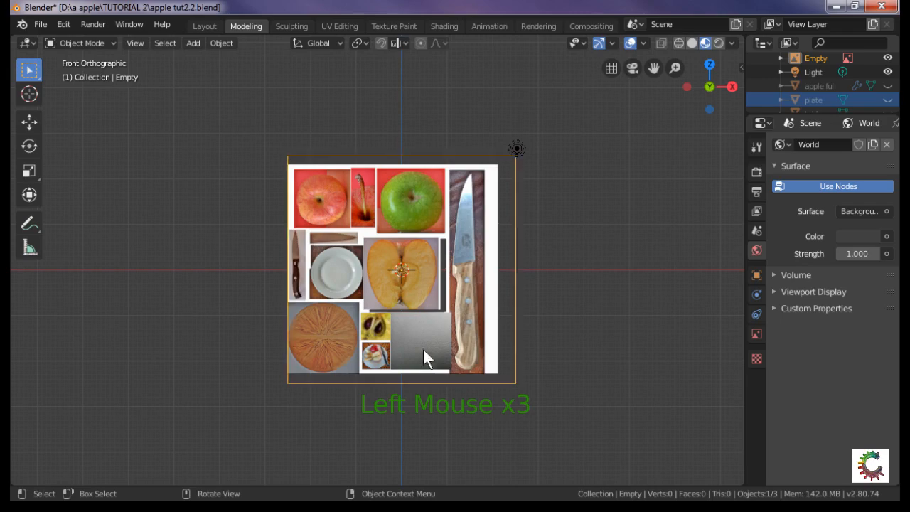
Move the reference image about 5.1 cm along X and 11.25 cm along Z, lining up the halved apple's core with the origin.
scroll(542, 352, up, 6)
click(567, 340)
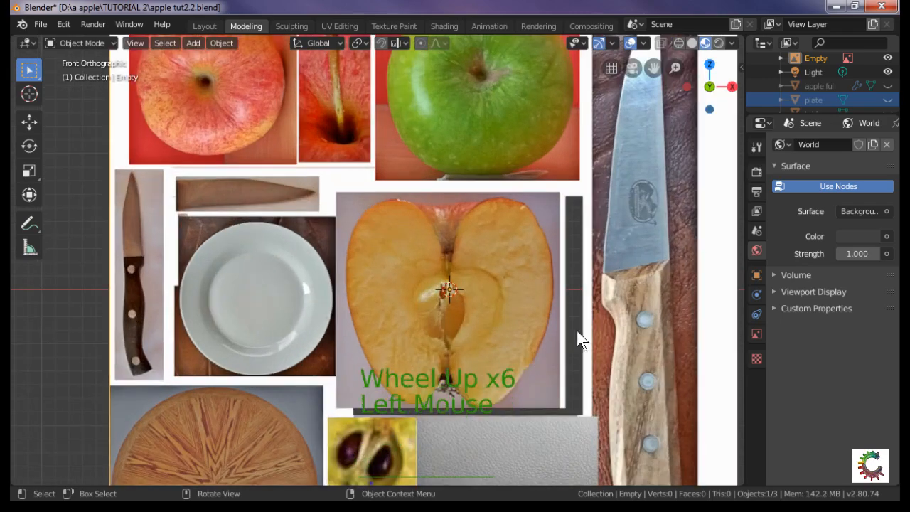
click(602, 314)
key(g)
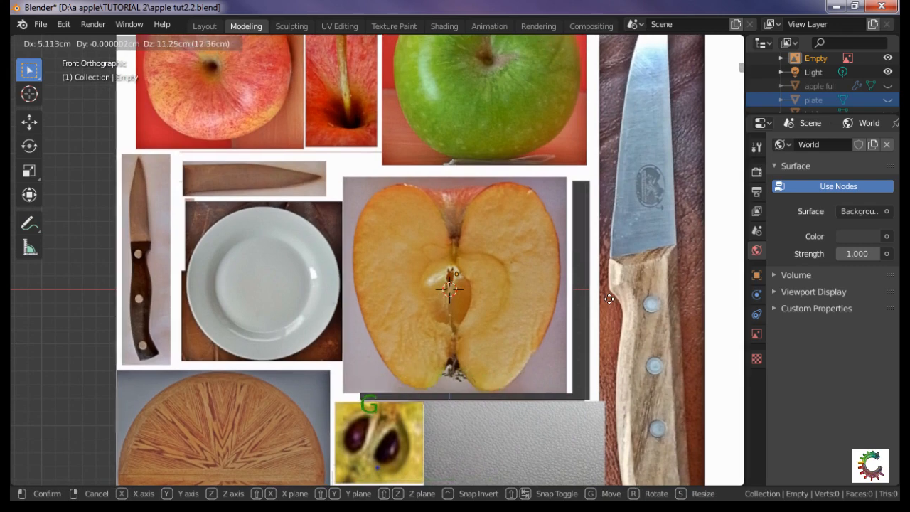
click(610, 299)
Add a cube and scale it down uniformly to about 0.07, then again by about 0.72, over the apple core.
click(190, 43)
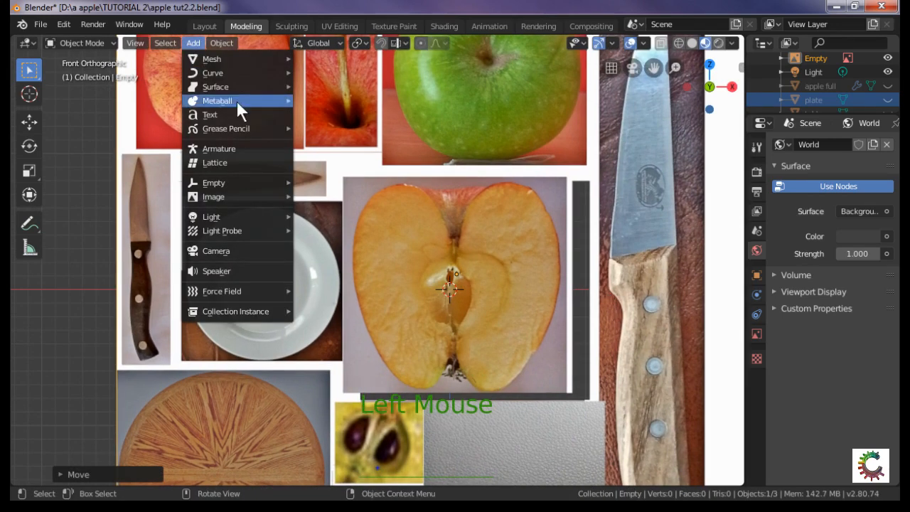
mouse_move(219, 68)
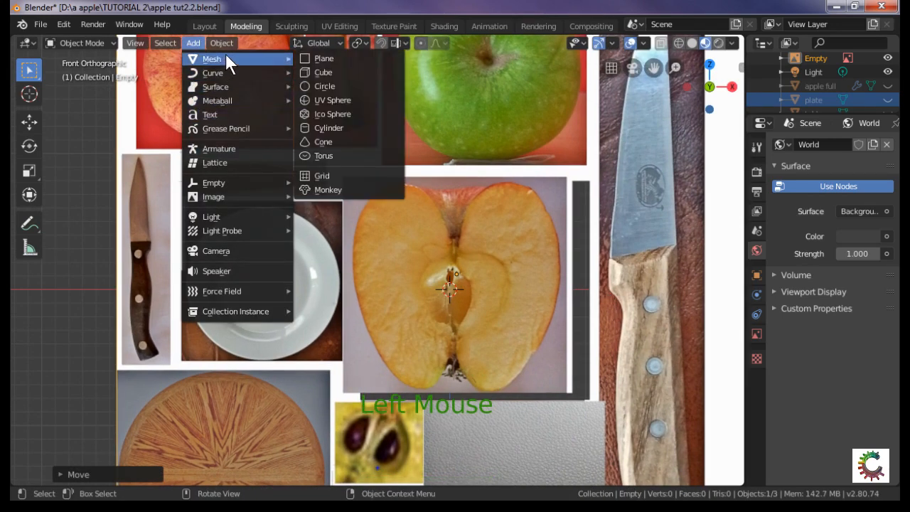
click(342, 73)
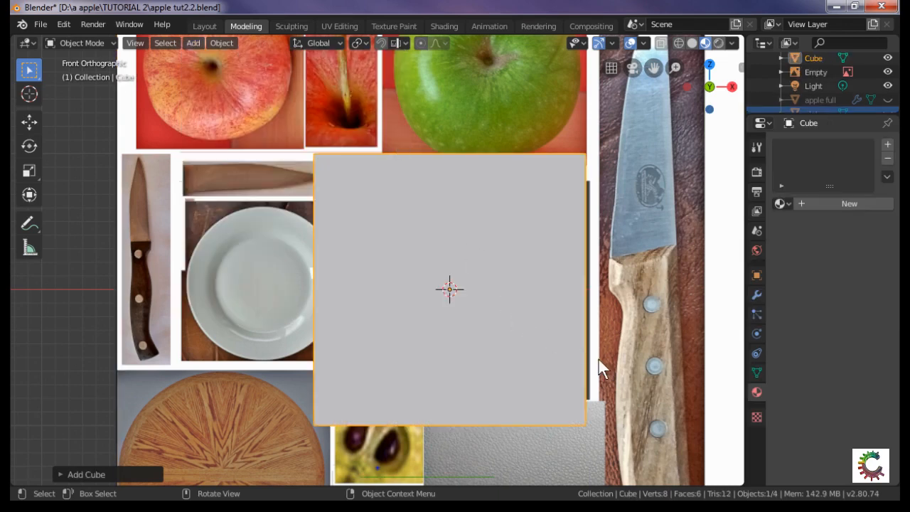
key(s)
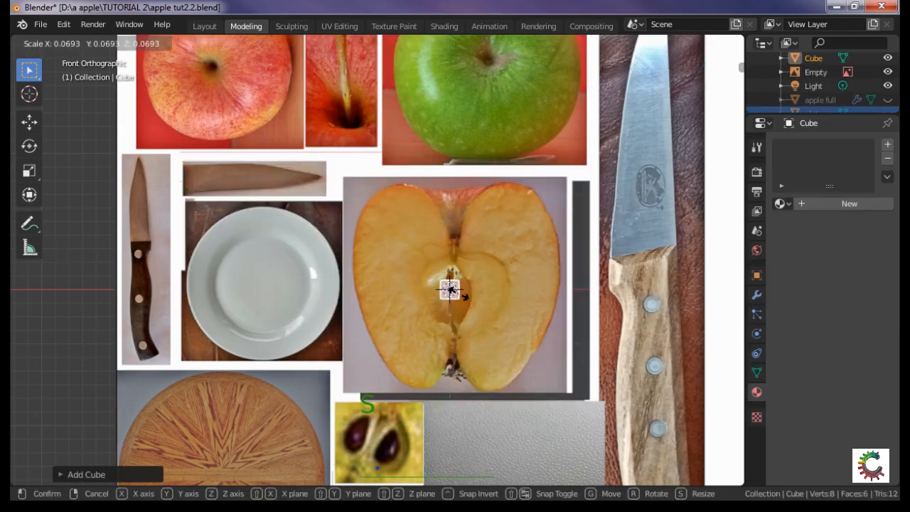
click(455, 291)
key(s)
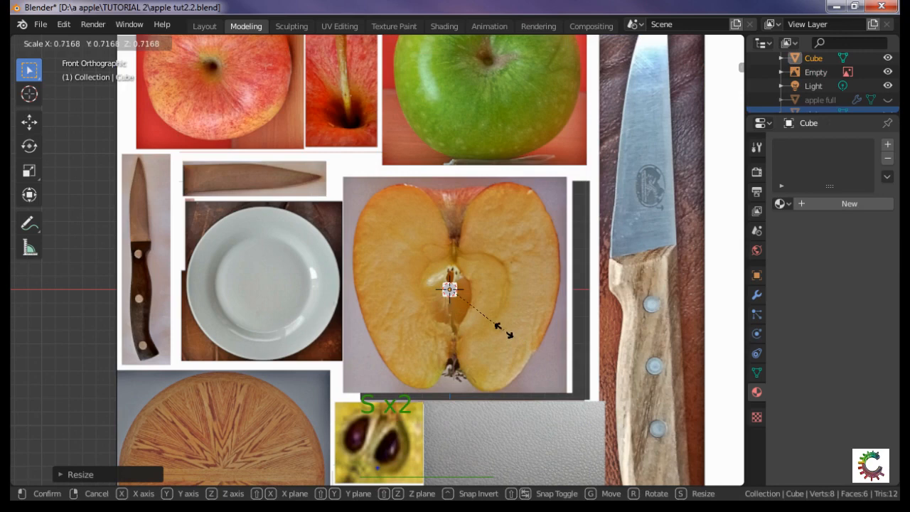
click(503, 330)
Stretch the small cube about 6.16 times along Z and shift it slightly along X onto the core's centre line.
key(s)
key(z)
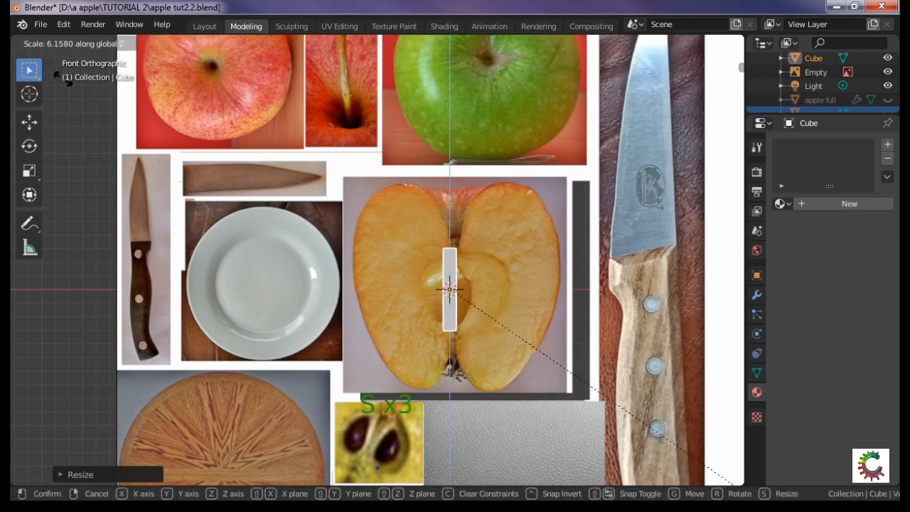
click(62, 79)
key(g)
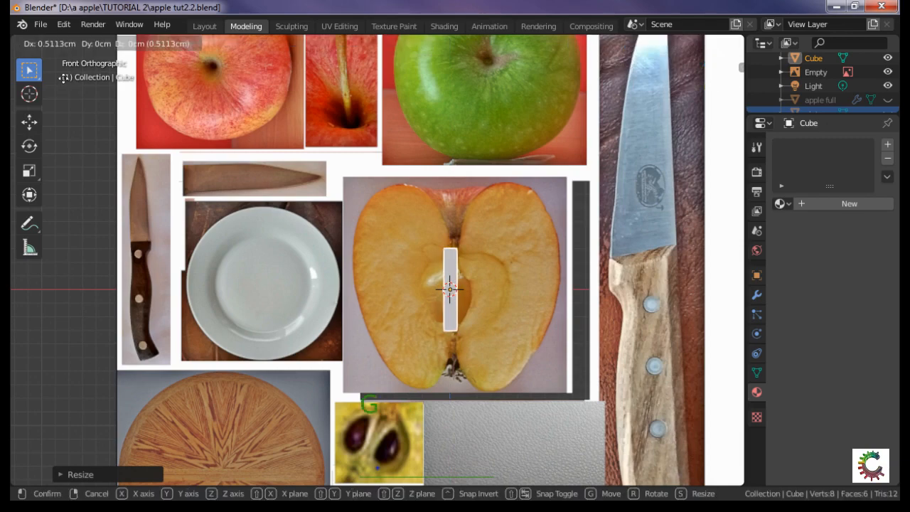
click(39, 70)
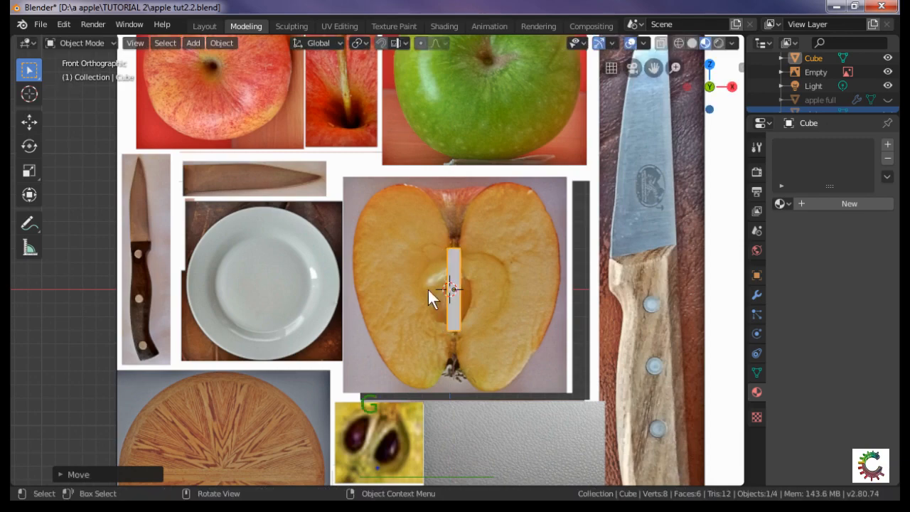
Scale the bar by about 1.37 along Z and lower it about 7.4 cm along Z to fit the apple core.
scroll(425, 261, up, 4)
shift+middle_drag(532, 325, 389, 283)
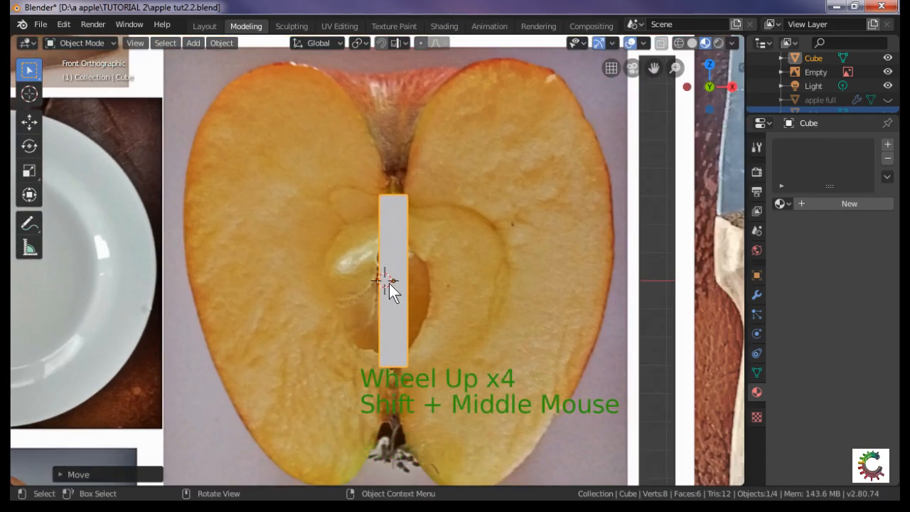
scroll(388, 283, up, 2)
scroll(458, 318, down, 3)
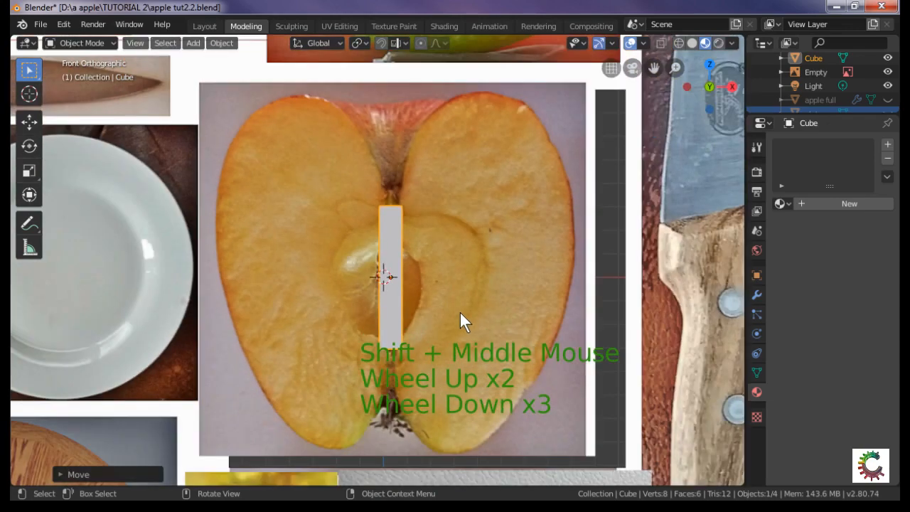
key(s)
key(z)
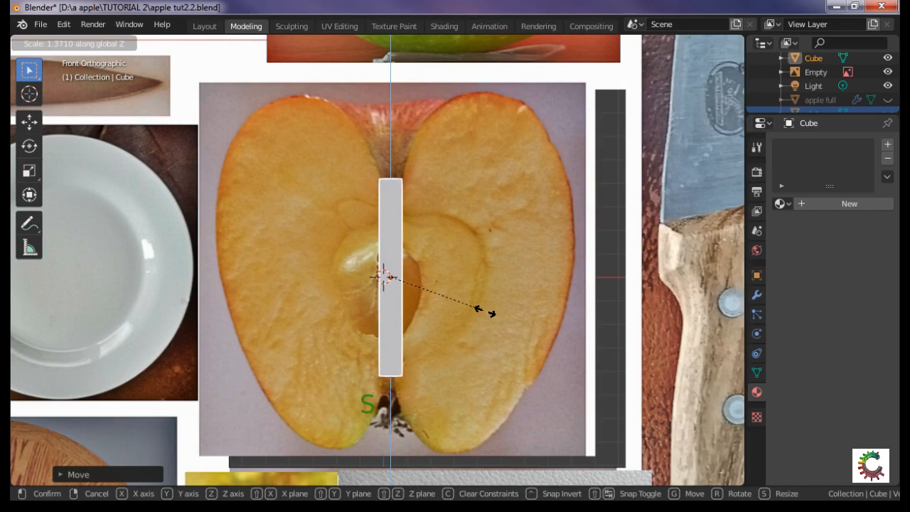
click(485, 311)
key(g)
key(z)
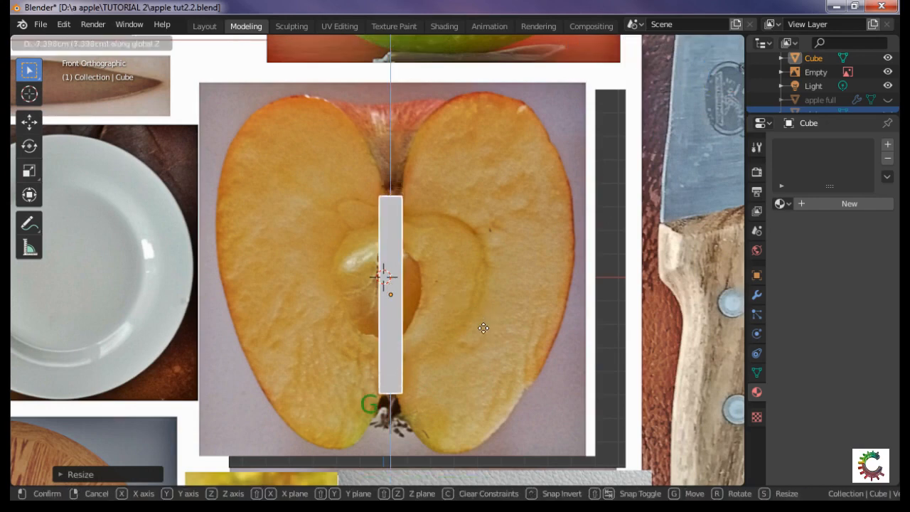
click(483, 327)
Cut a horizontal edge loop through the middle of the bar and scale it out to the halved apple's width.
click(387, 319)
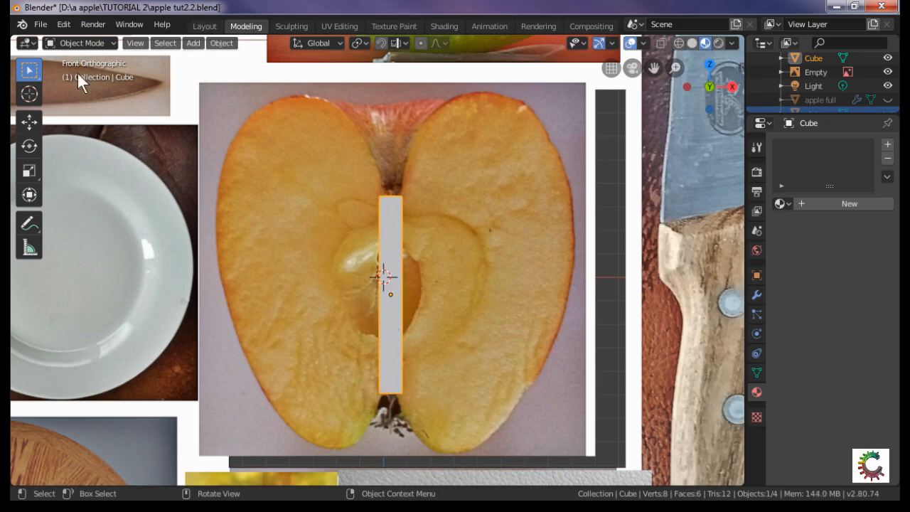
key(Tab)
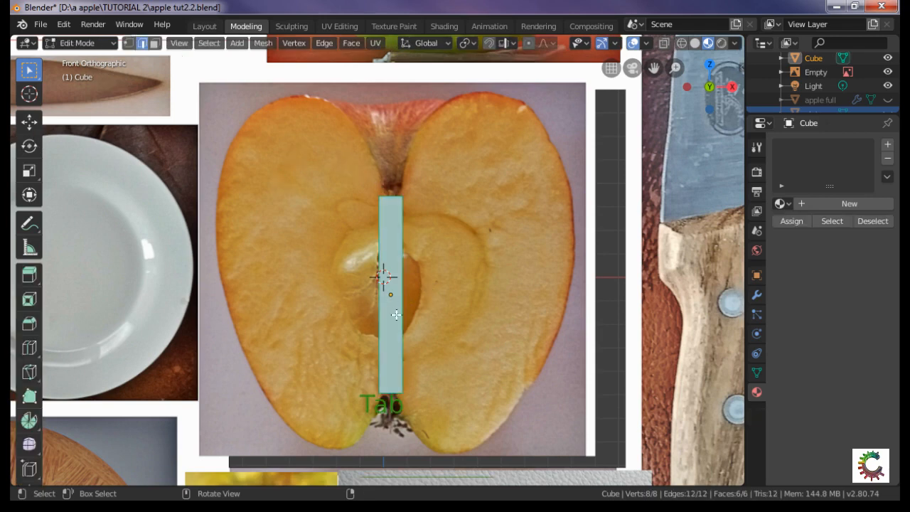
click(396, 317)
key(ctrl)
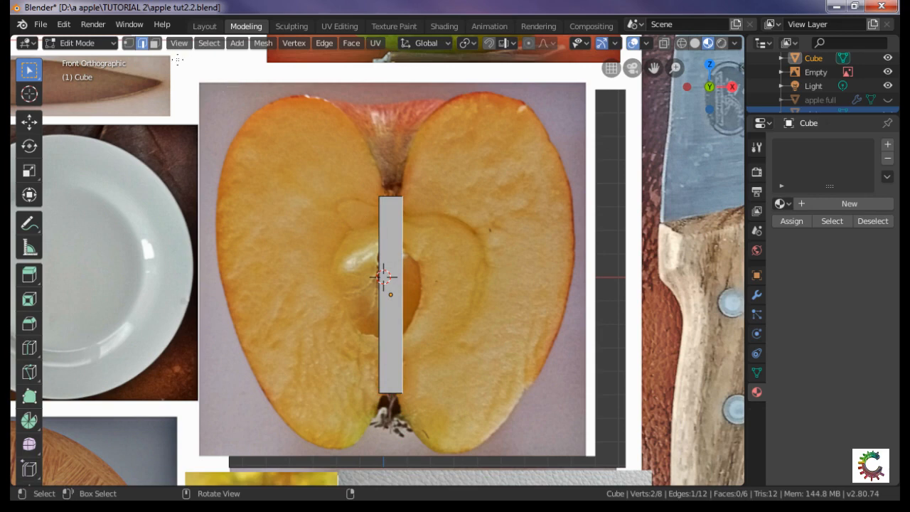
click(410, 318)
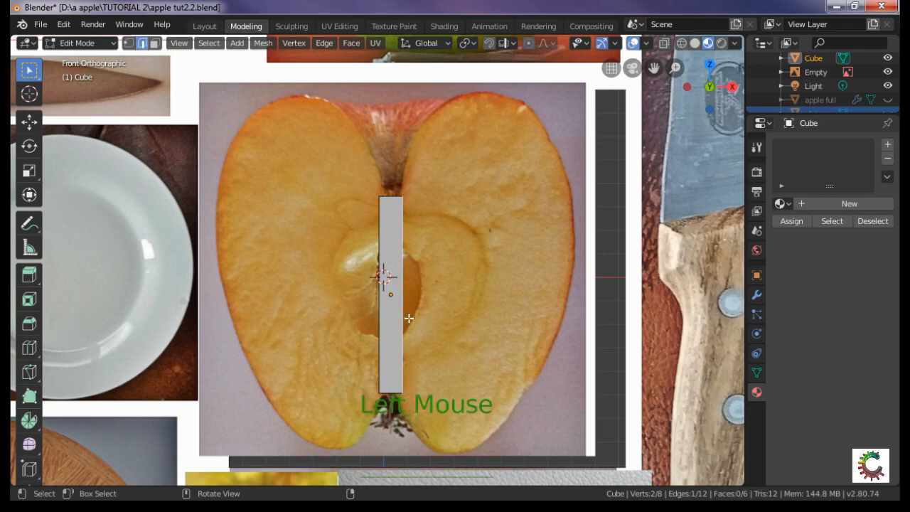
key(ctrl)
key(ctrl+r)
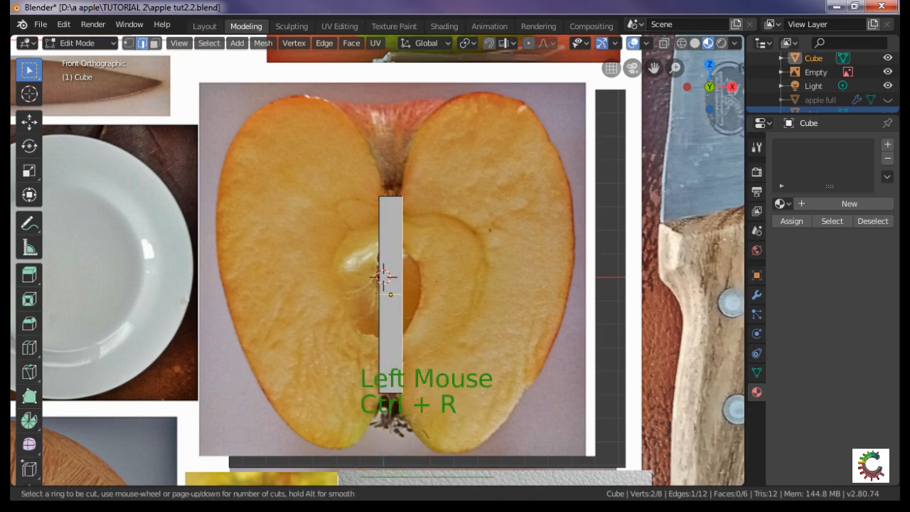
click(409, 317)
click(410, 318)
key(s)
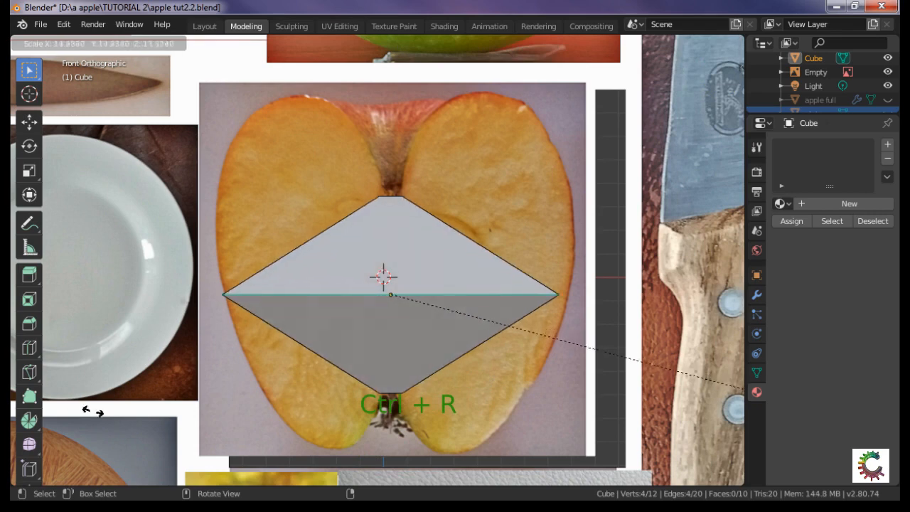
click(110, 414)
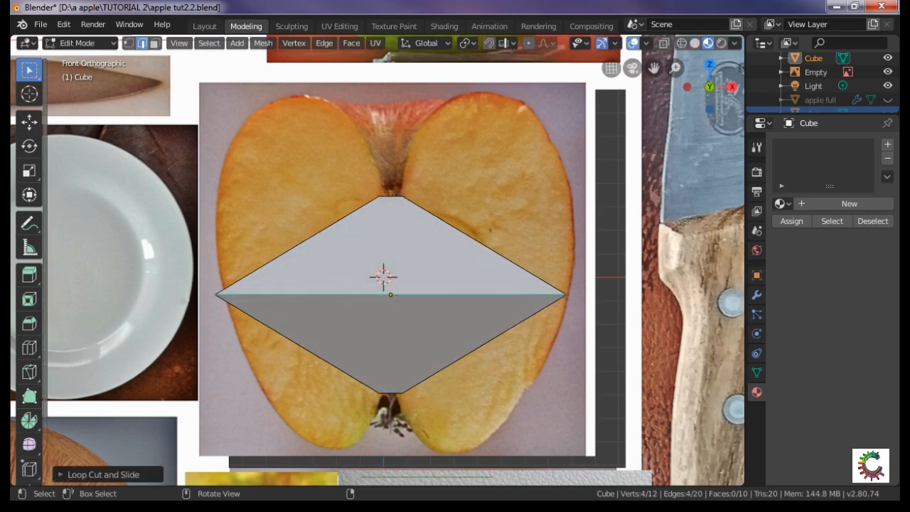
Add a loop cut midway up the upper half of the mesh and scale it out to the apple's widest outline.
click(459, 236)
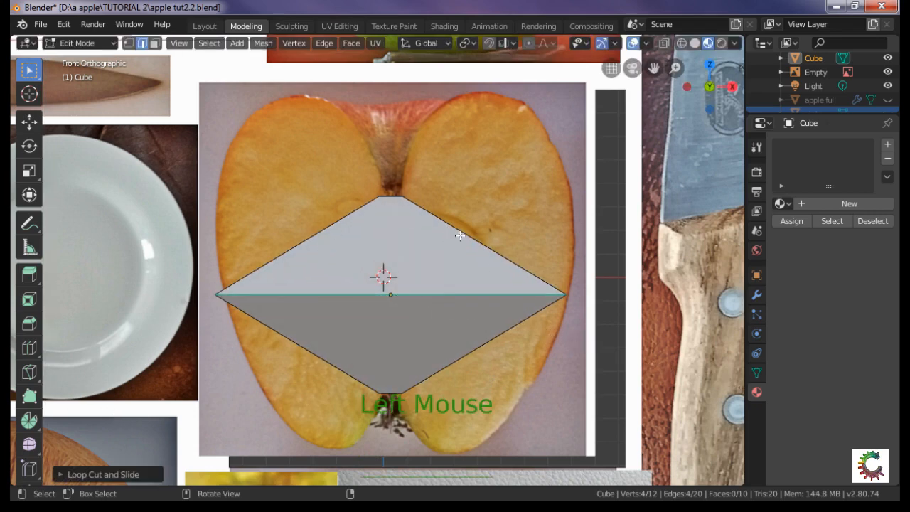
key(ctrl+r)
click(459, 235)
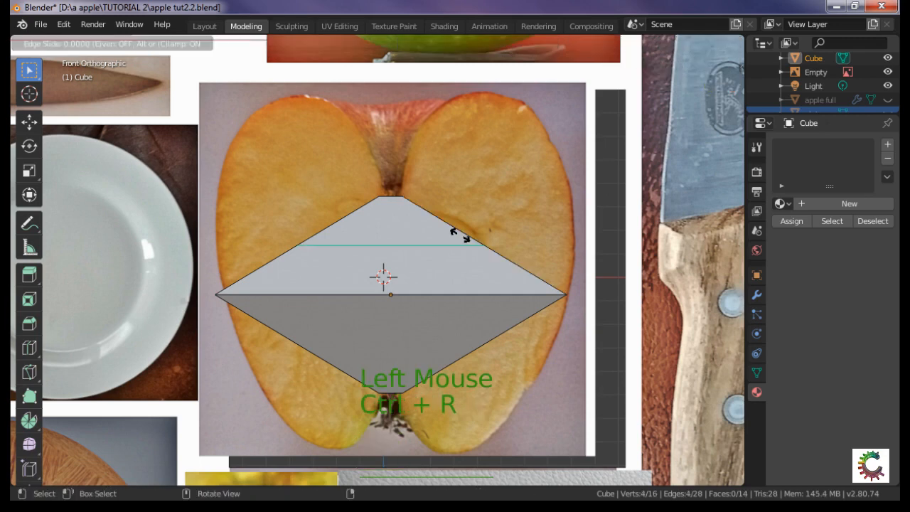
click(459, 236)
key(s)
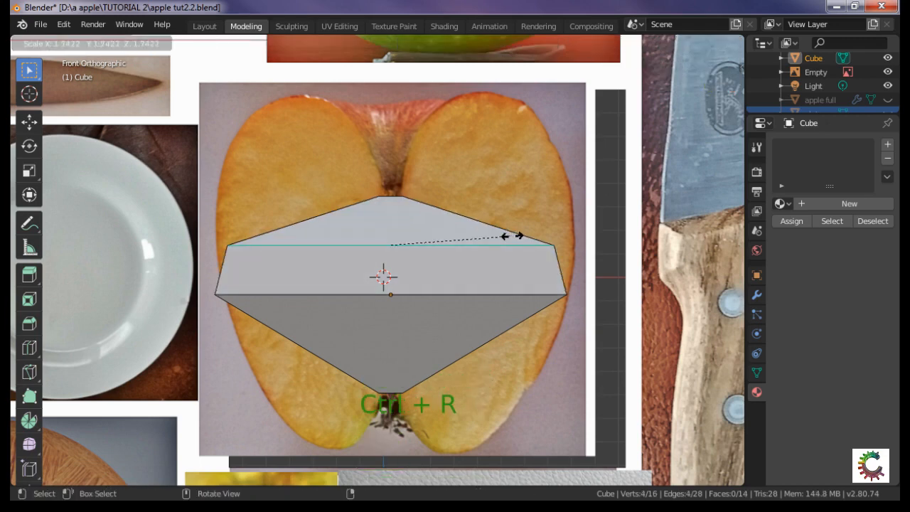
click(528, 236)
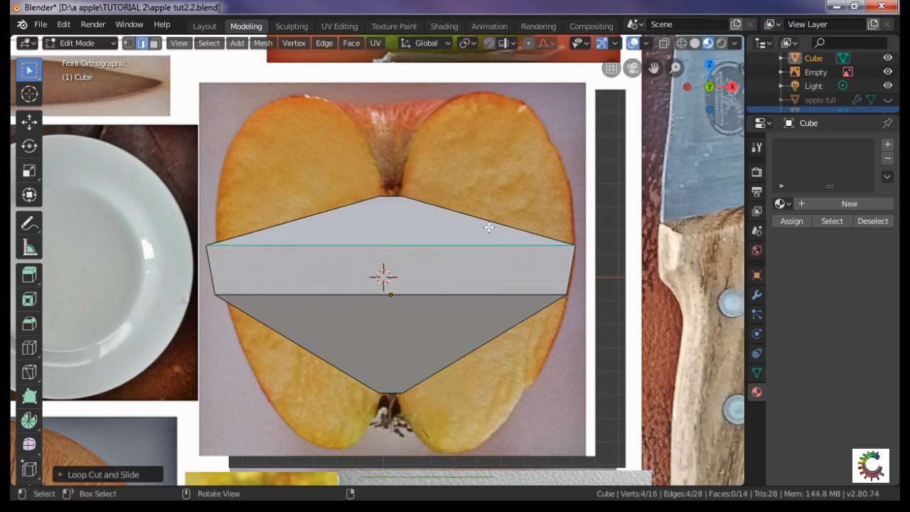
Add another loop cut between the widest loop and the mesh's top face, and scale it up by about 1.66.
ctrl+click(461, 199)
key(ctrl+r)
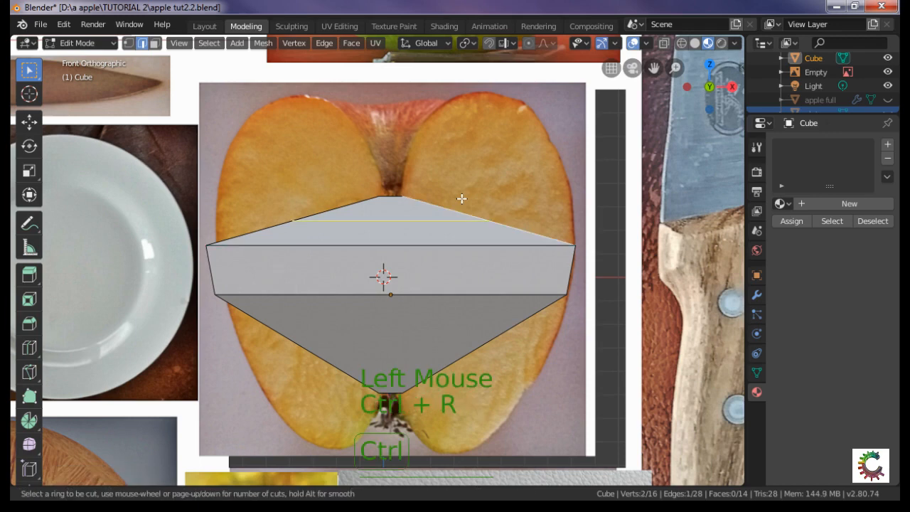
click(461, 199)
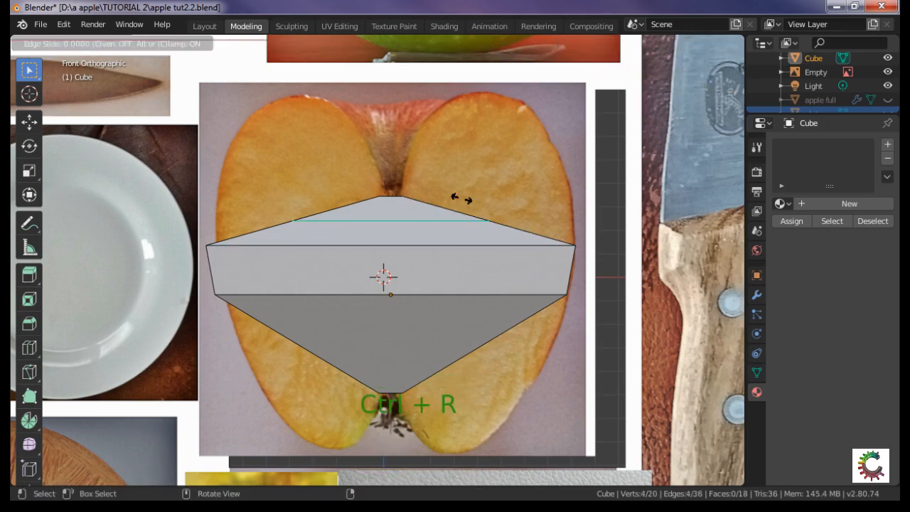
click(461, 199)
key(s)
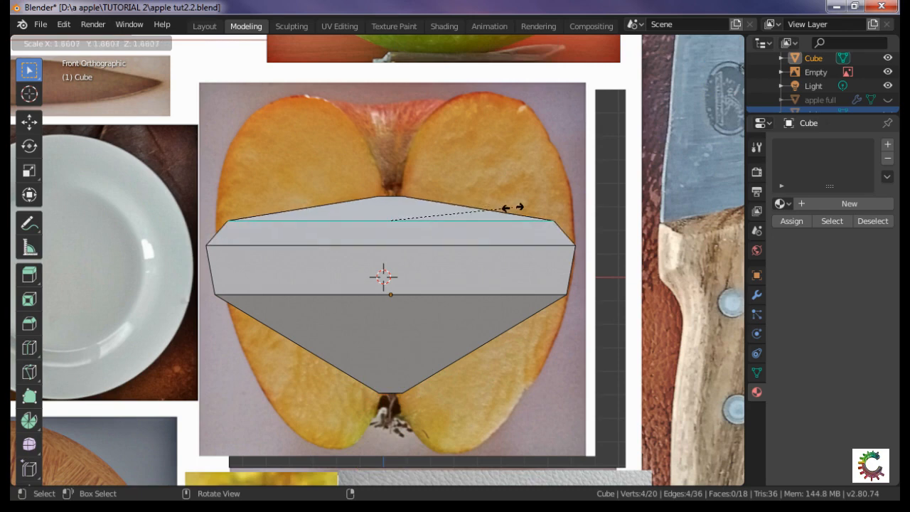
click(513, 208)
Narrow the new upper loop slightly and raise it along Z to just below the top of the apple's lobes.
key(g)
key(z)
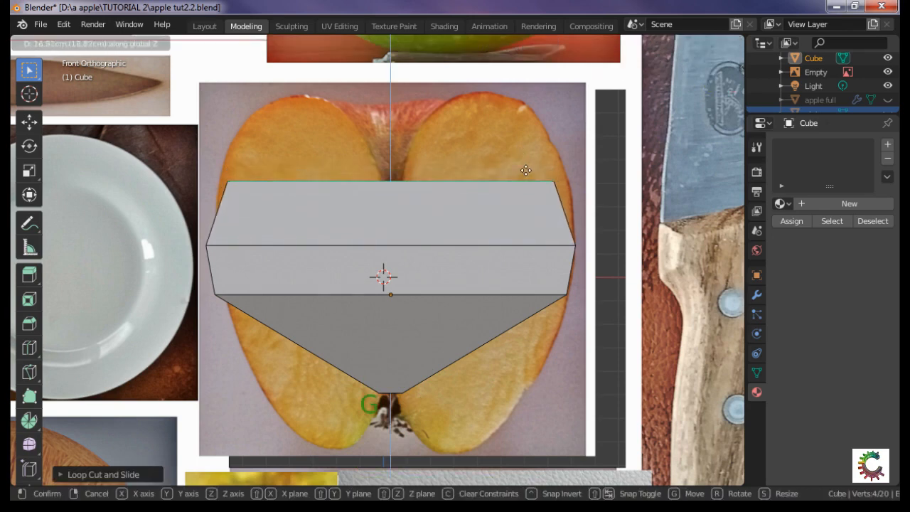
click(526, 202)
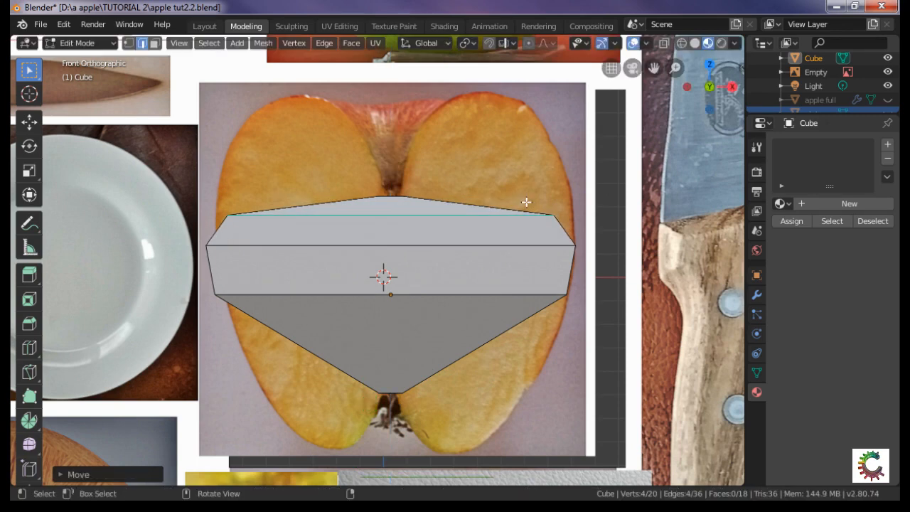
key(s)
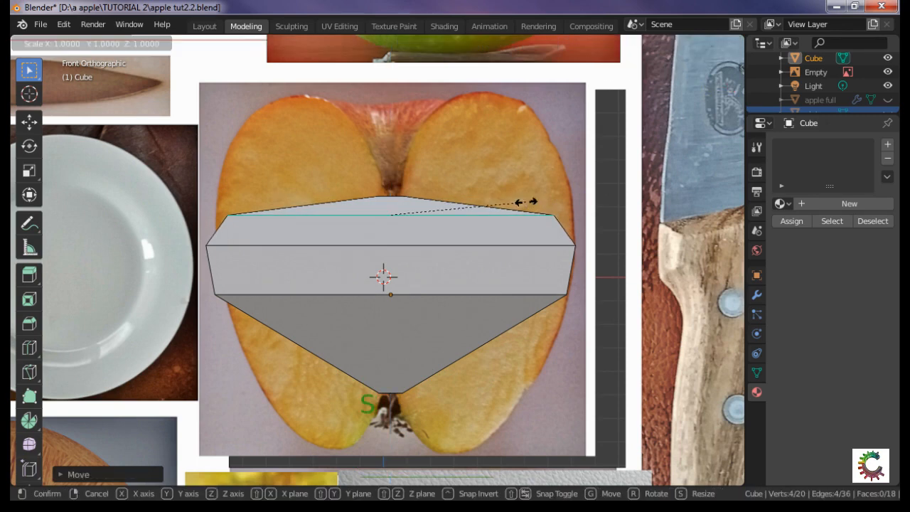
click(504, 194)
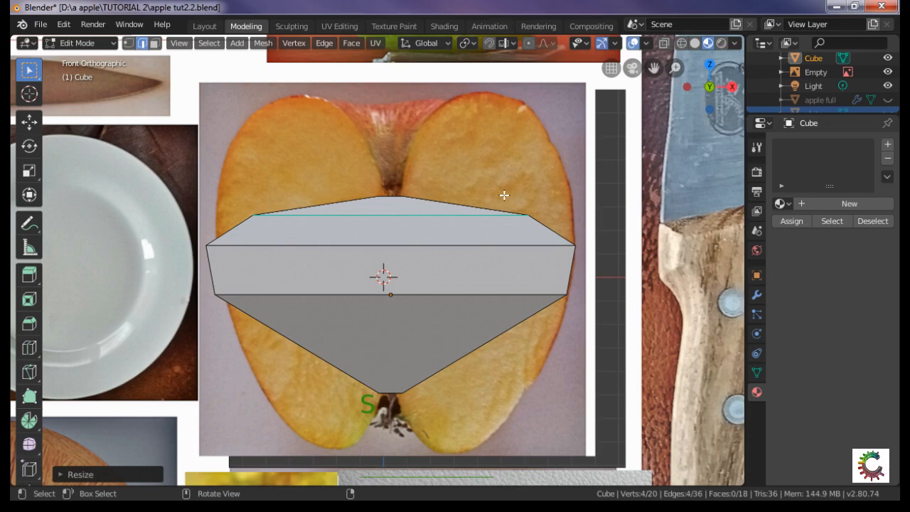
key(g)
key(z)
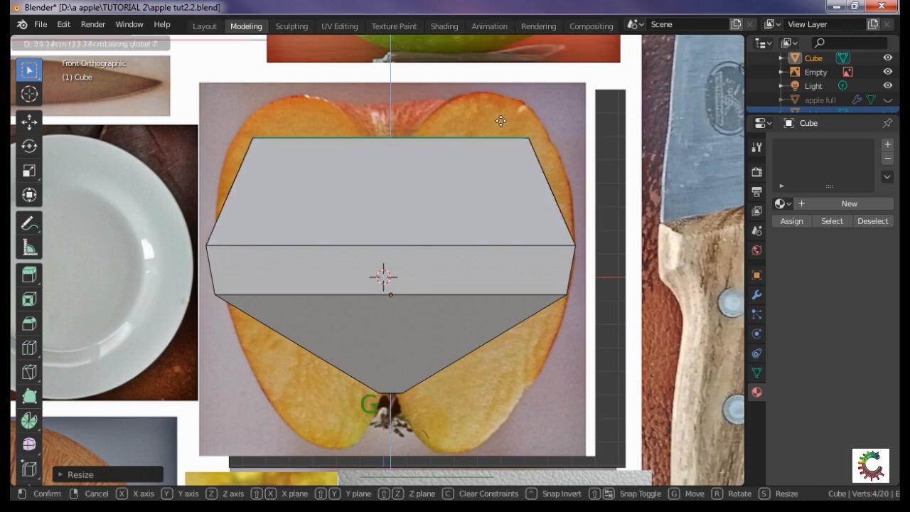
click(503, 86)
Add a loop cut between the raised loop and the widest loop, and scale it out to the apple's outline.
click(528, 183)
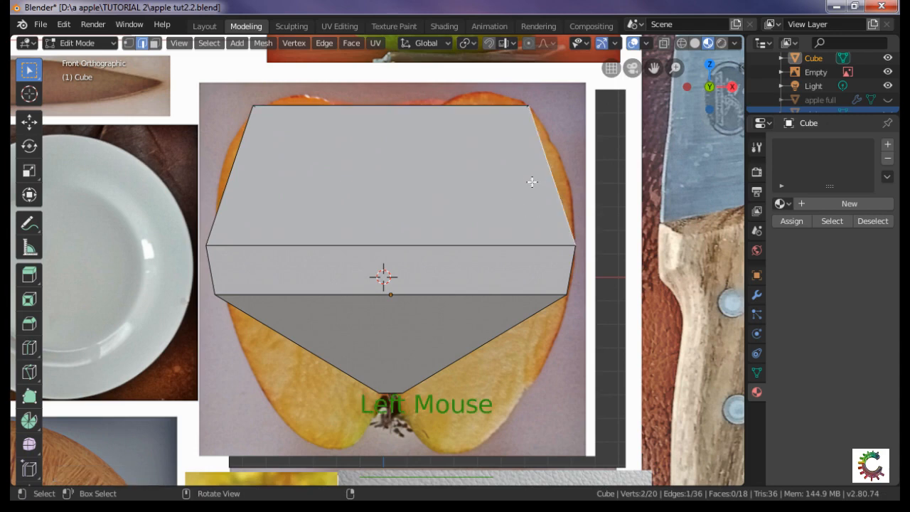
key(ctrl+r)
click(534, 176)
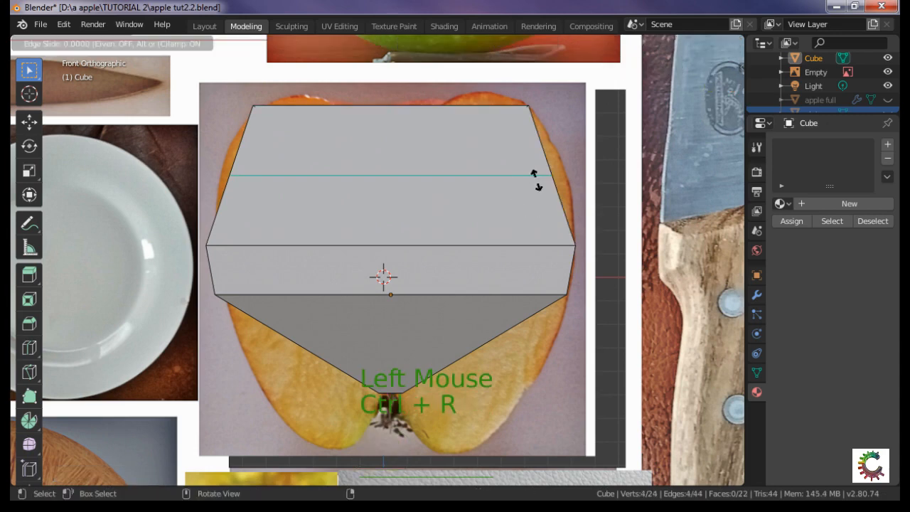
click(537, 180)
key(s)
click(548, 182)
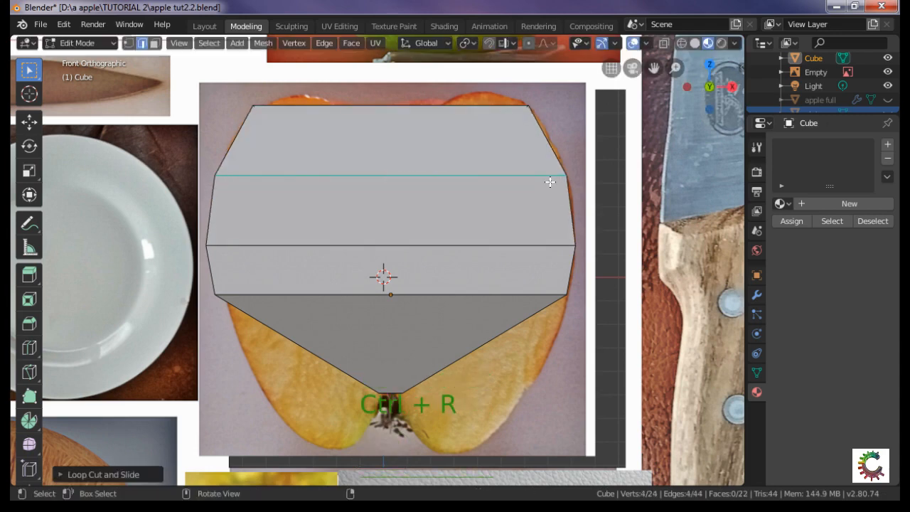
Add a loop cut across the sloping faces of the top hollow and raise it about 22 cm along Z.
middle_drag(510, 213, 550, 142)
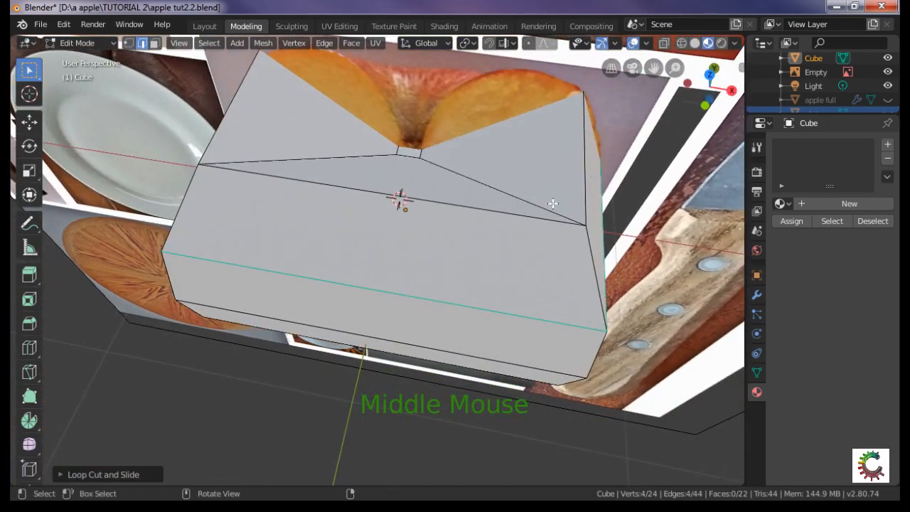
click(498, 185)
key(ctrl+r)
click(498, 186)
click(497, 185)
key(g)
key(z)
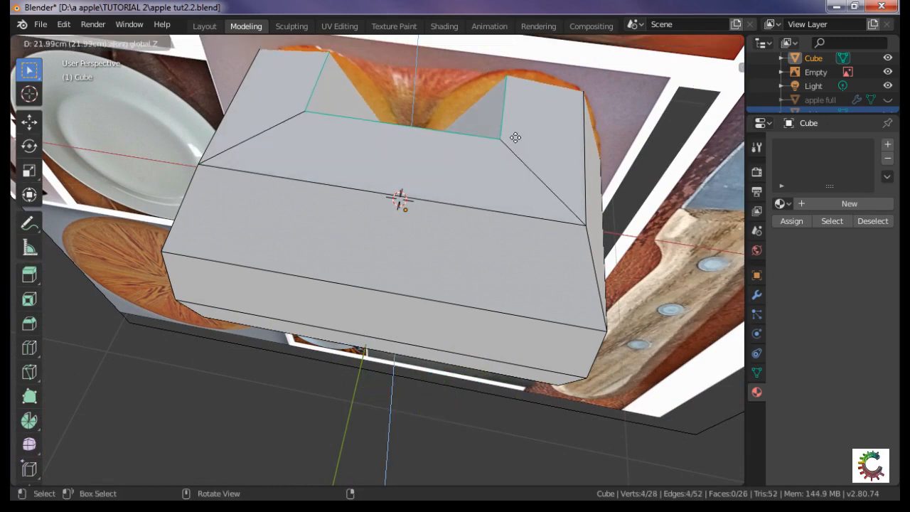
click(515, 133)
Cut a second loop further inside the top hollow and raise it slightly along Z to round the slope.
middle_drag(474, 171, 400, 153)
click(400, 167)
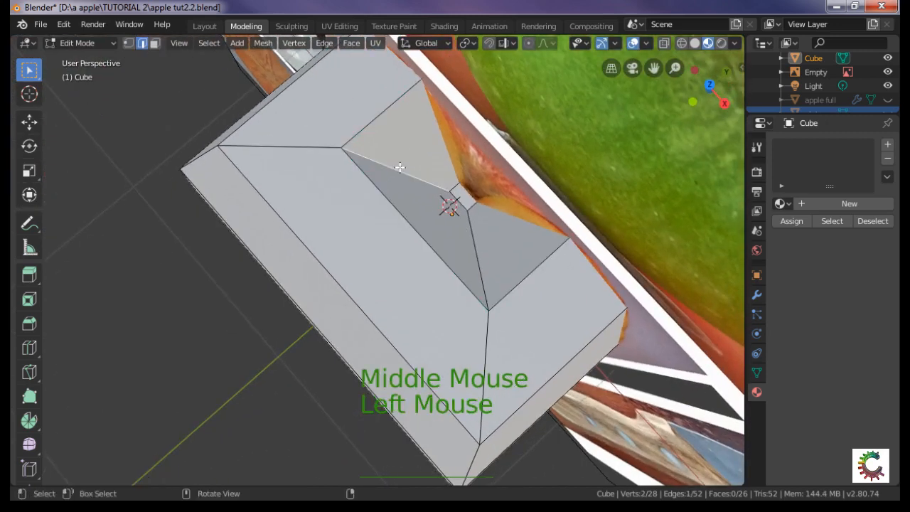
key(ctrl+r)
click(398, 167)
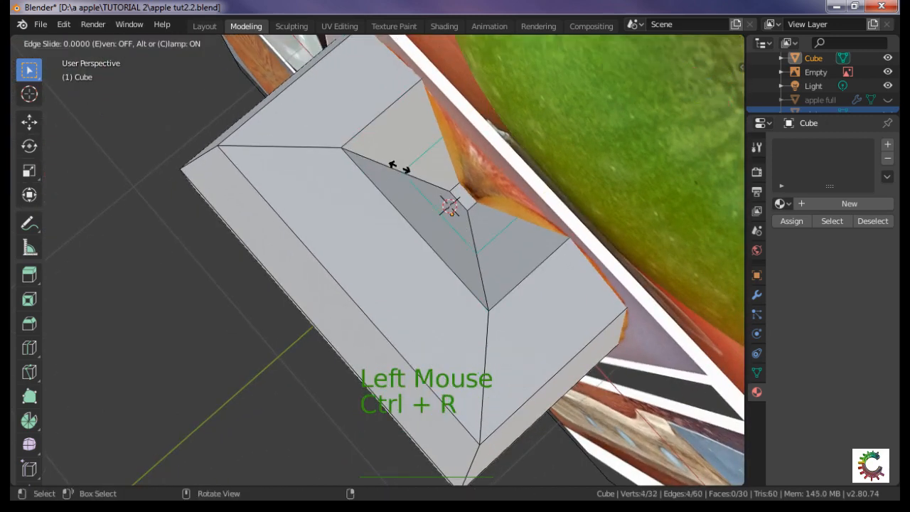
key(g)
key(z)
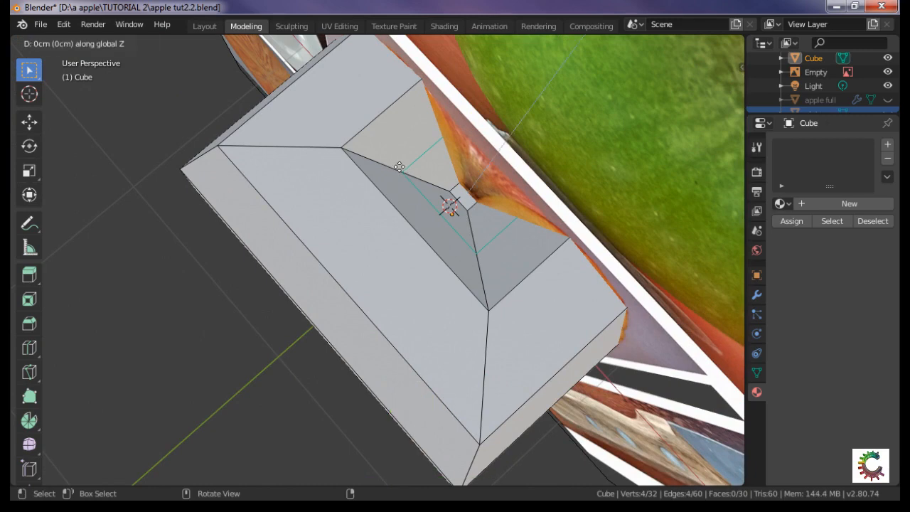
click(405, 150)
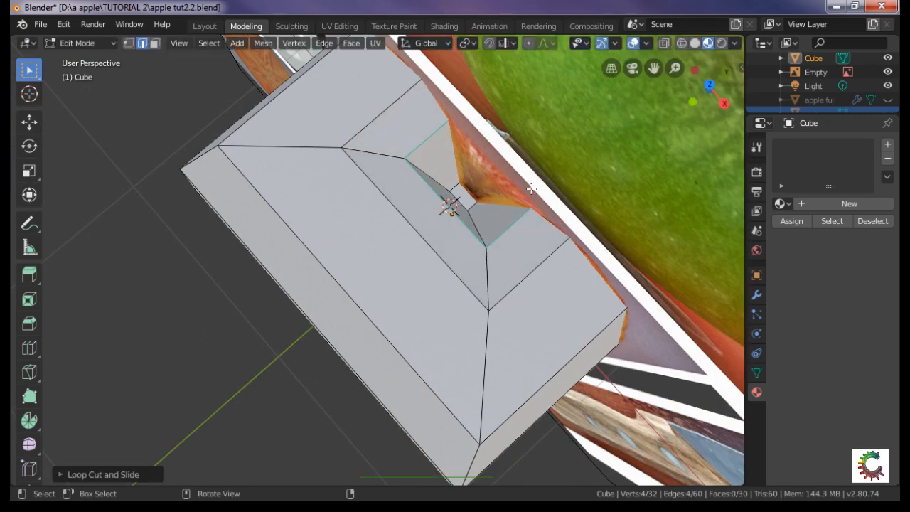
Cut a third loop close to the bottom of the top hollow and raise it about 13.5 cm along Z.
key(ctrl+r)
click(476, 223)
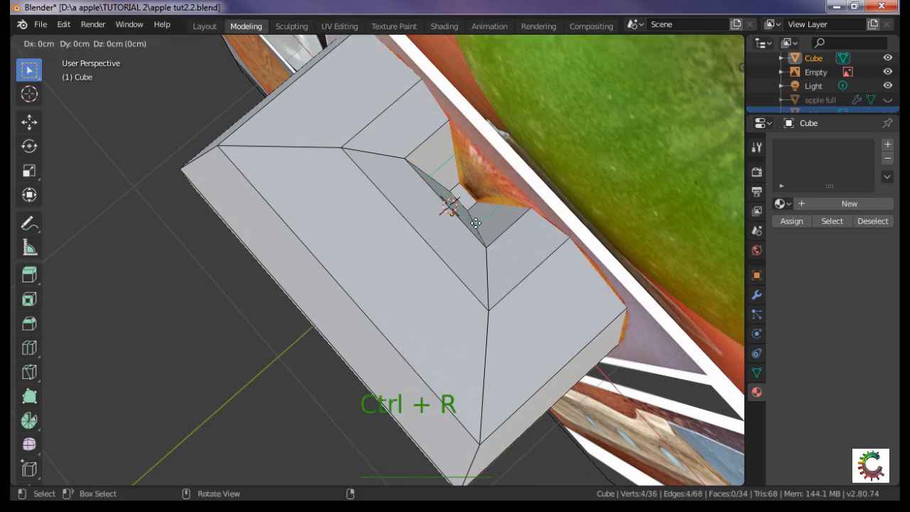
key(g)
key(z)
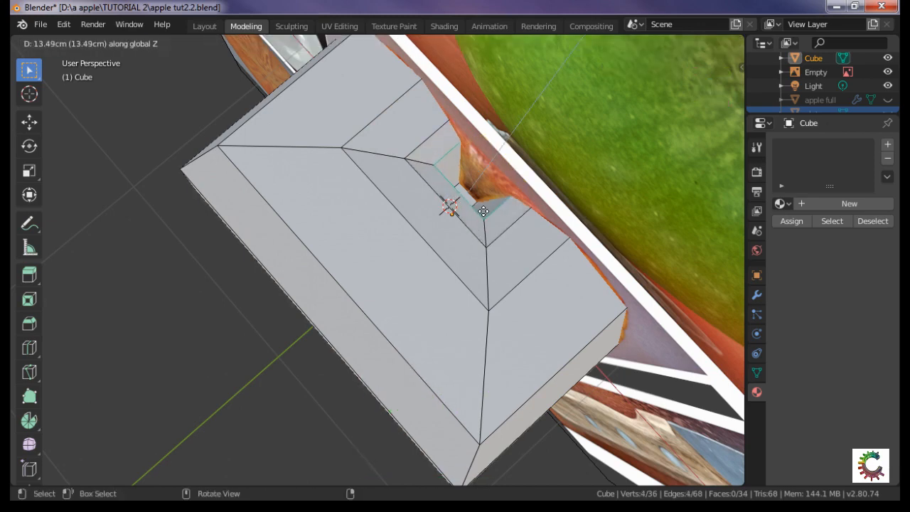
click(483, 212)
Add a loop cut around the tapered lower half of the mesh and lower it along Z towards the apple's base.
middle_drag(513, 324, 504, 204)
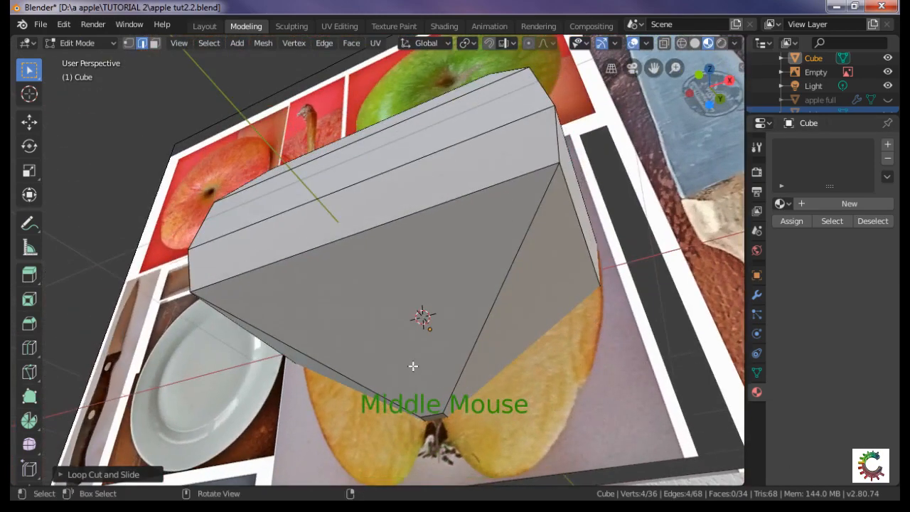
click(491, 318)
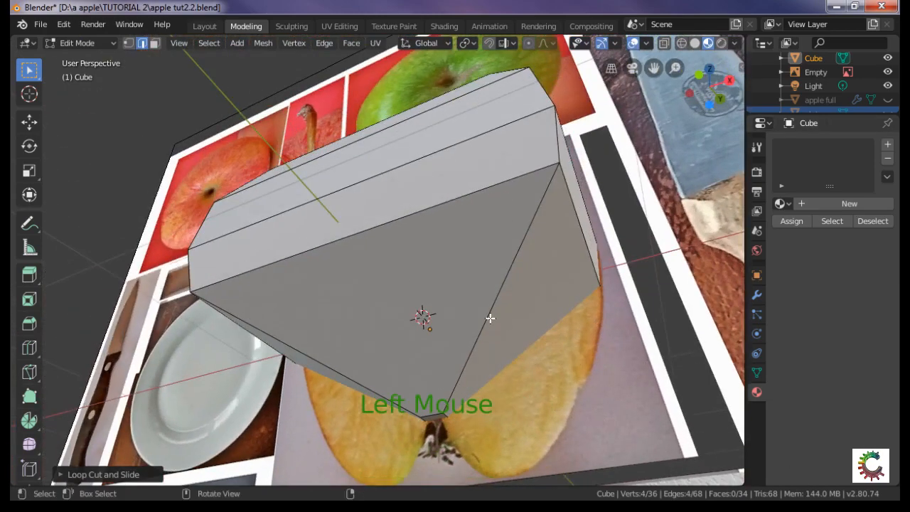
key(ctrl+r)
click(490, 318)
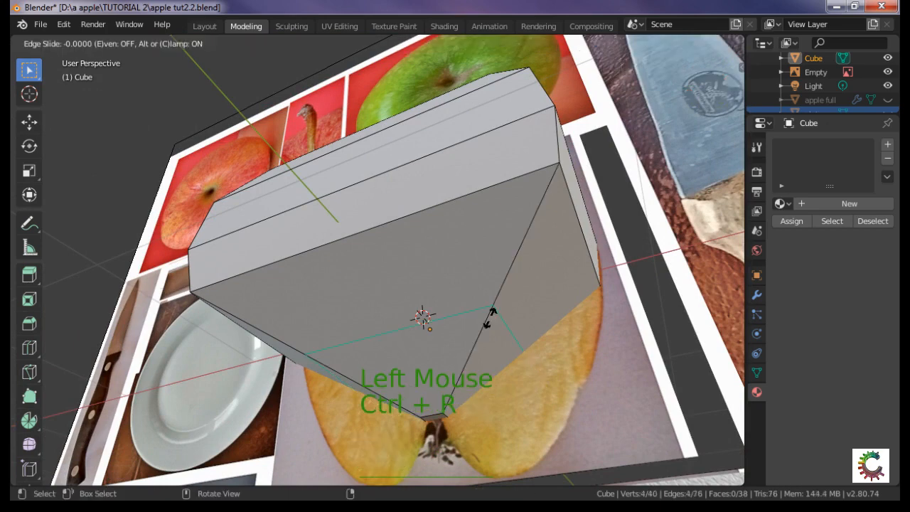
key(g)
key(z)
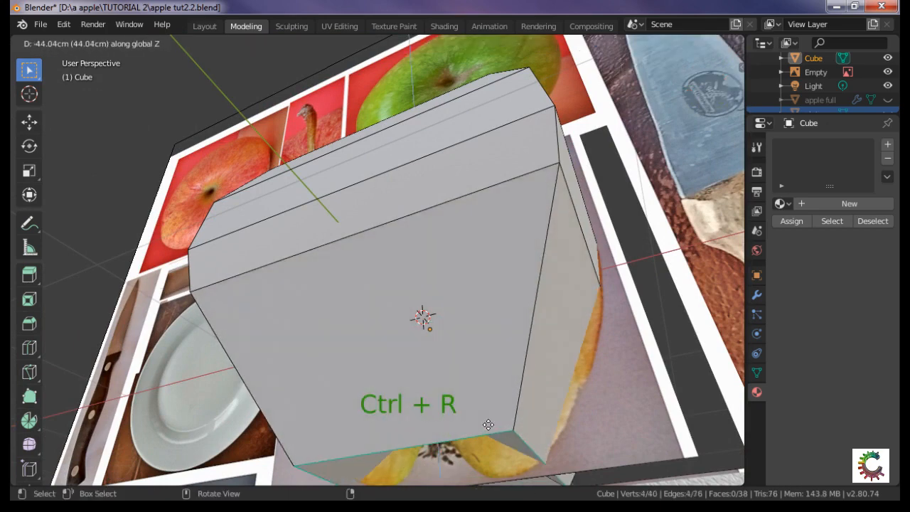
click(490, 414)
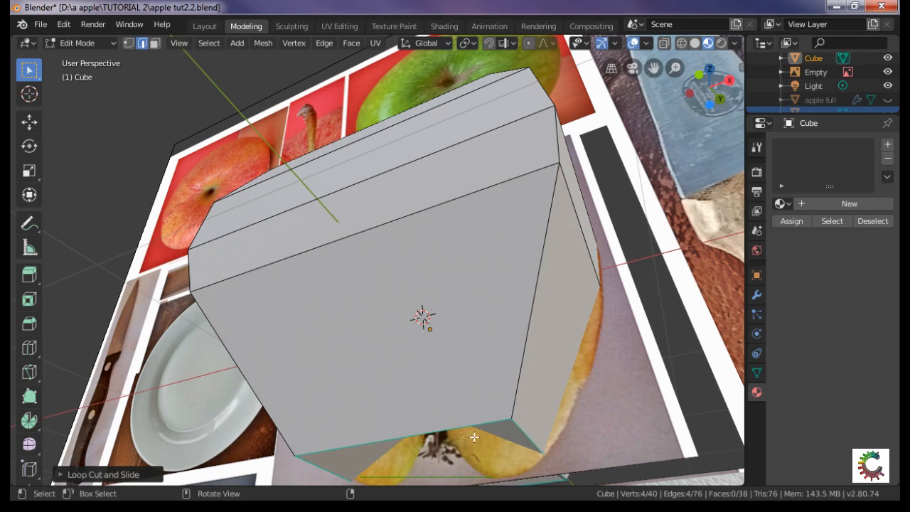
Add a loop cut across the sloping faces of the bottom hollow and lower it along Z to round the base.
click(488, 440)
middle_drag(490, 438, 493, 374)
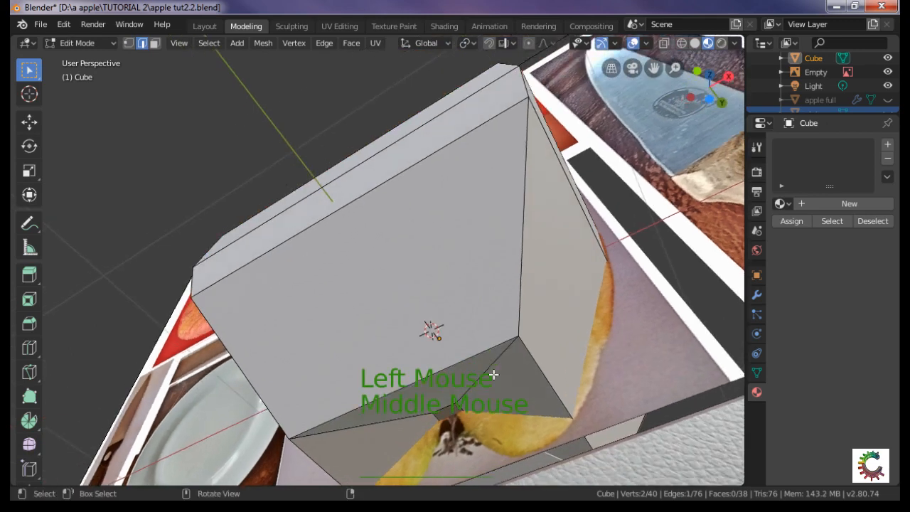
click(501, 362)
key(ctrl)
key(ctrl+r)
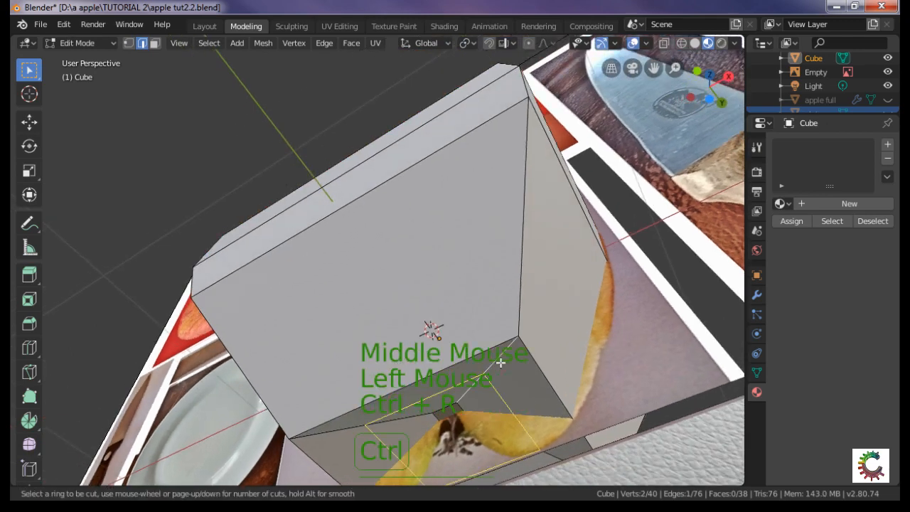
click(501, 363)
key(g)
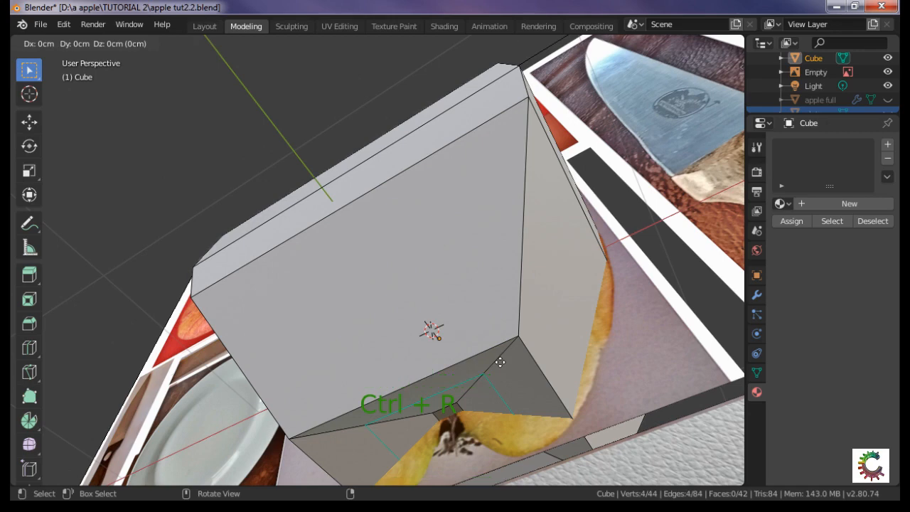
key(z)
click(499, 401)
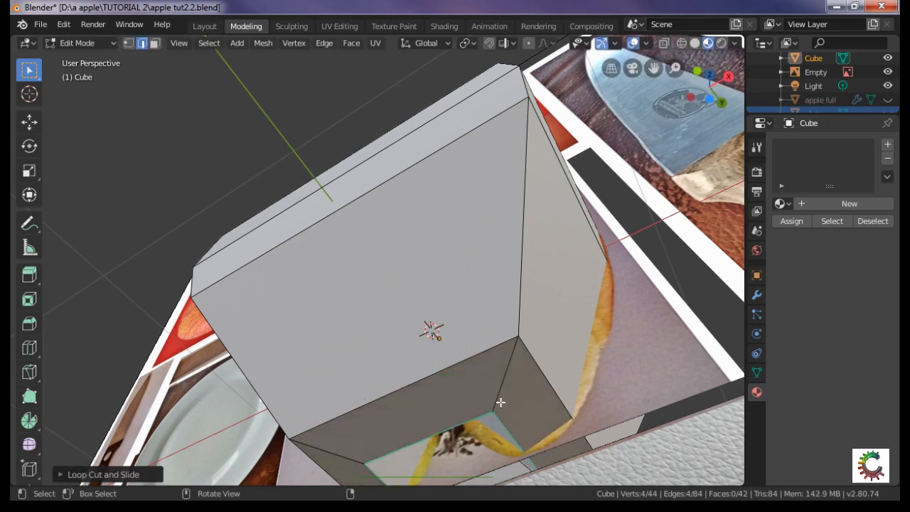
click(500, 402)
Cut a second loop deeper inside the bottom hollow and shift it along Z to round the slope.
middle_drag(501, 401, 467, 335)
click(479, 331)
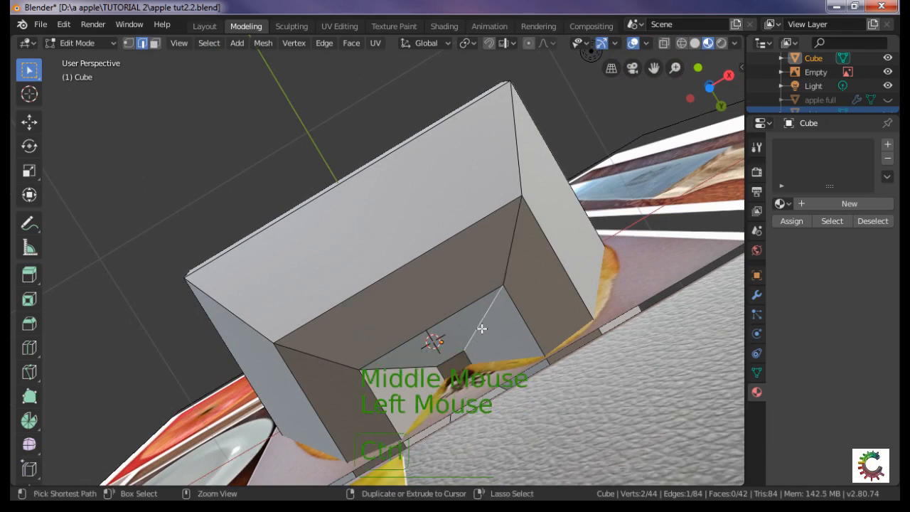
key(ctrl+r)
click(482, 329)
drag(482, 328, 516, 280)
key(z)
click(516, 281)
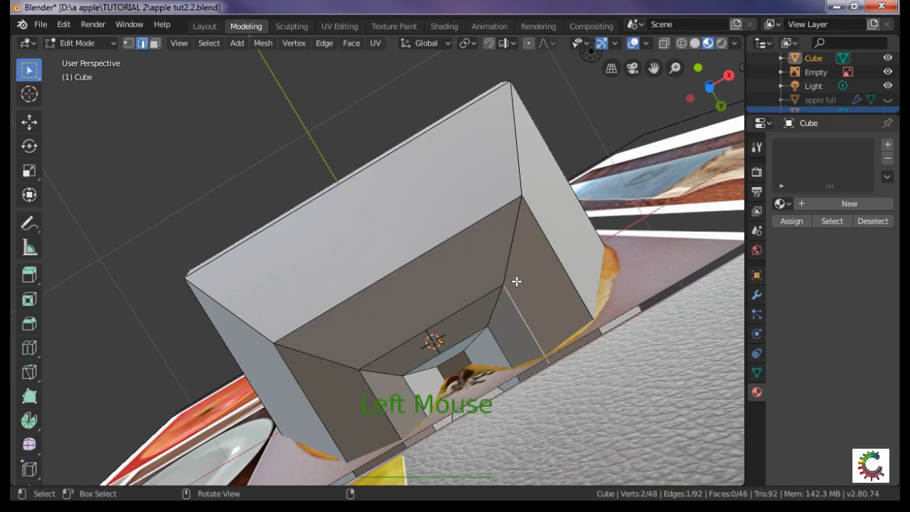
Add a loop cut around the lowest tapered band of the mesh and scale it up to about 1.07 to match the apple outline.
middle_drag(550, 221, 579, 349)
click(539, 362)
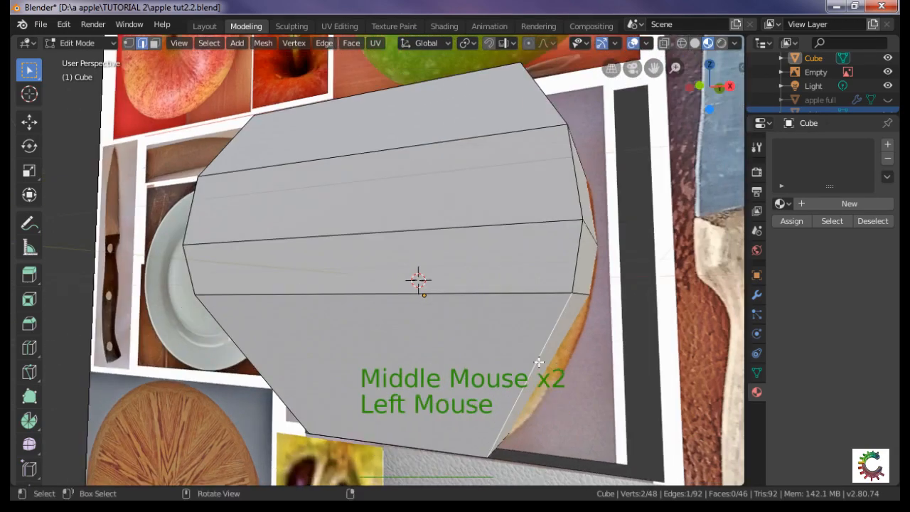
key(ctrl+r)
click(539, 361)
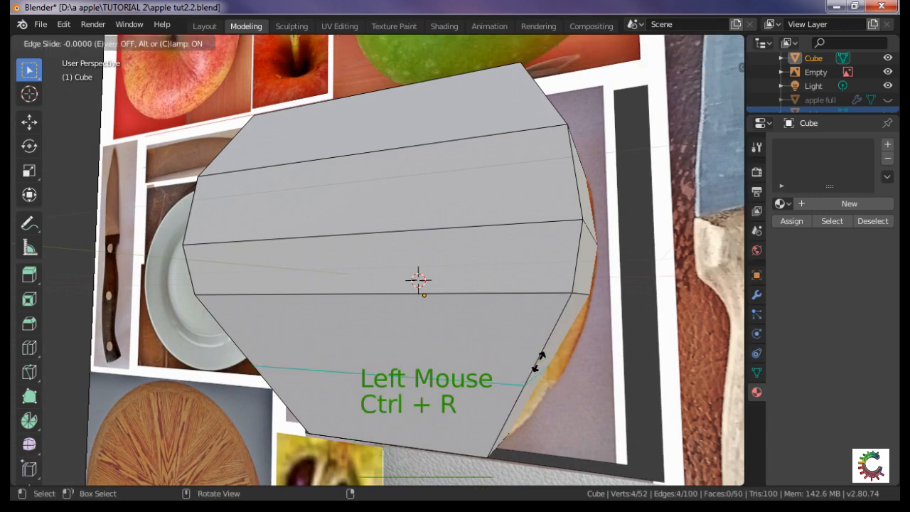
click(539, 362)
key(s)
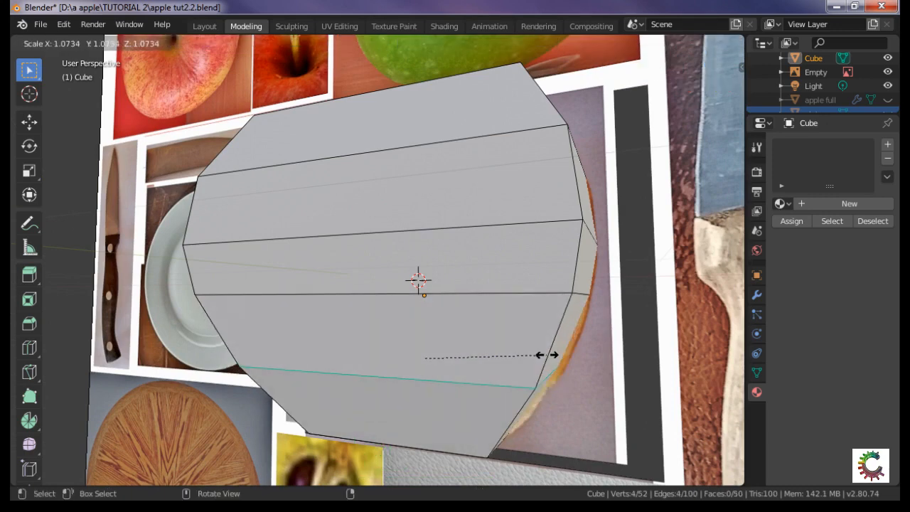
click(546, 359)
middle_drag(544, 359, 701, 206)
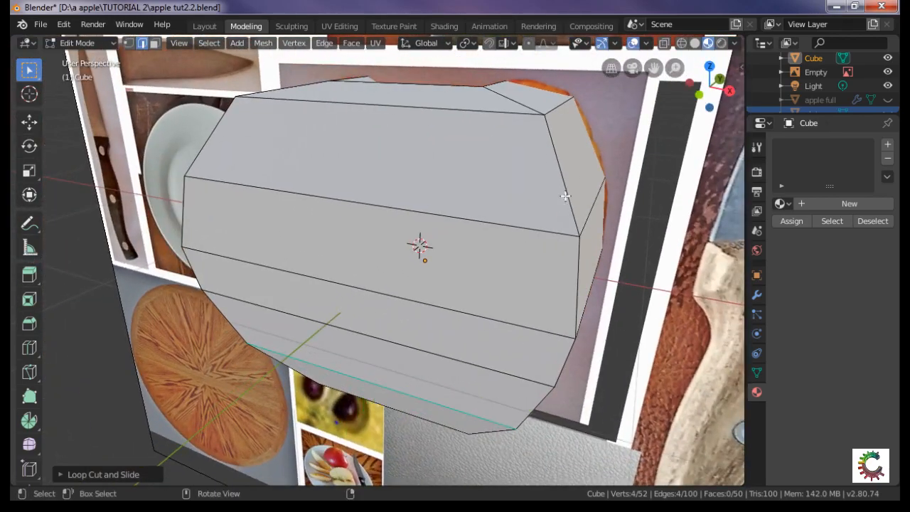
scroll(565, 196, down, 3)
middle_drag(566, 196, 688, 220)
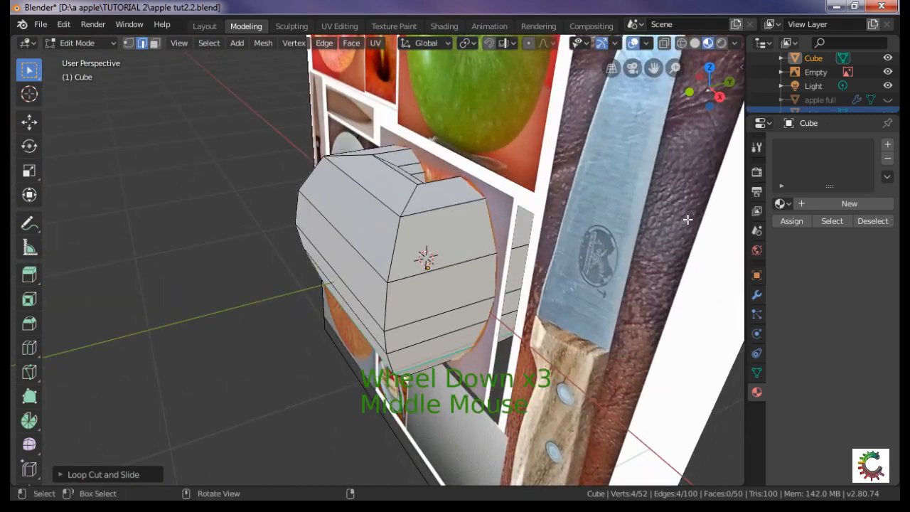
Leave Edit Mode and hide the reference image so only the apple mesh is shown.
key(Tab)
click(668, 229)
click(667, 229)
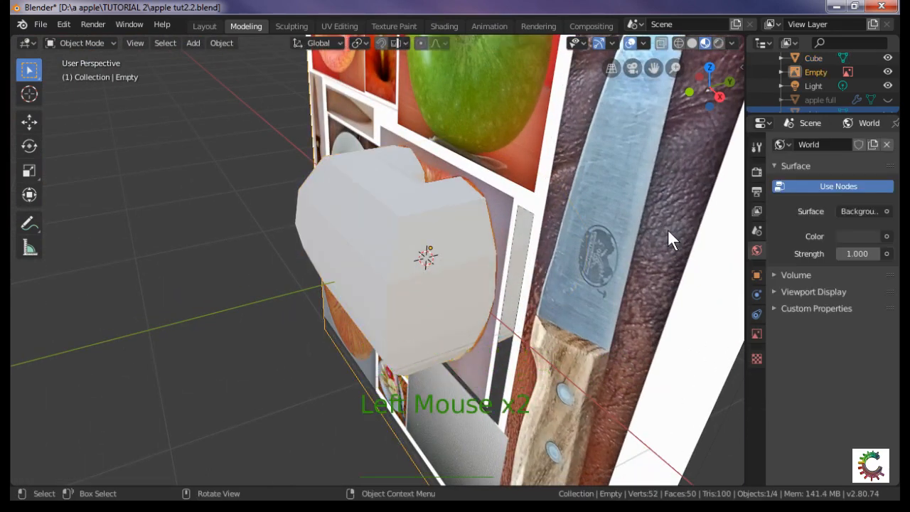
click(668, 230)
key(h)
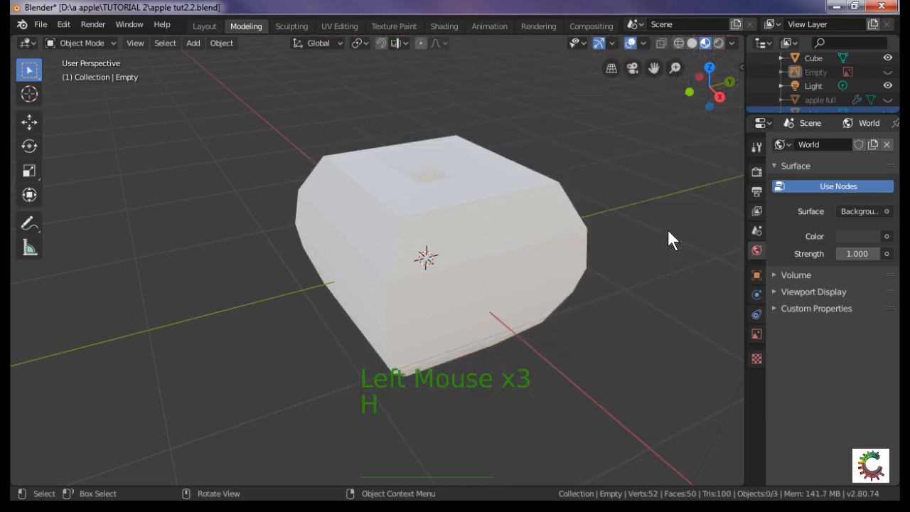
key(h)
Open the cube in Edit Mode and add a vertical loop cut through its centre, dividing it along the X axis.
click(497, 242)
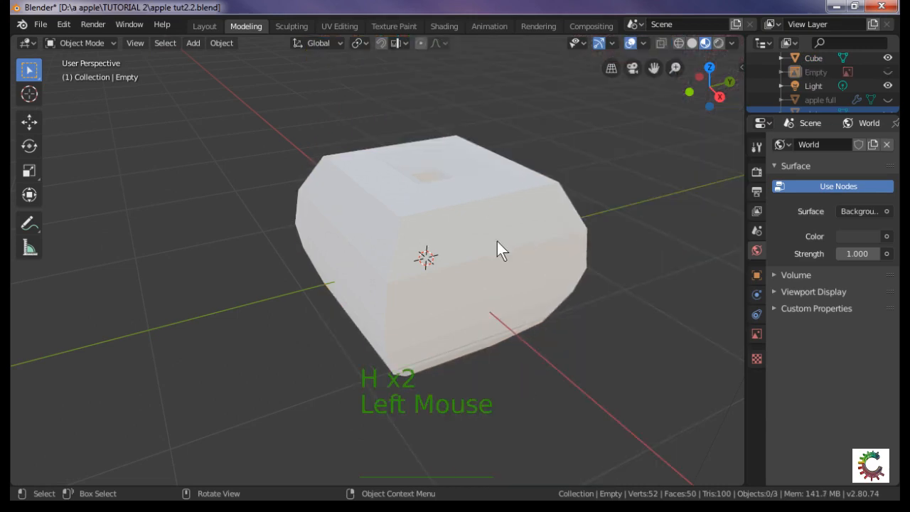
key(Tab)
middle_drag(574, 250, 575, 296)
click(477, 314)
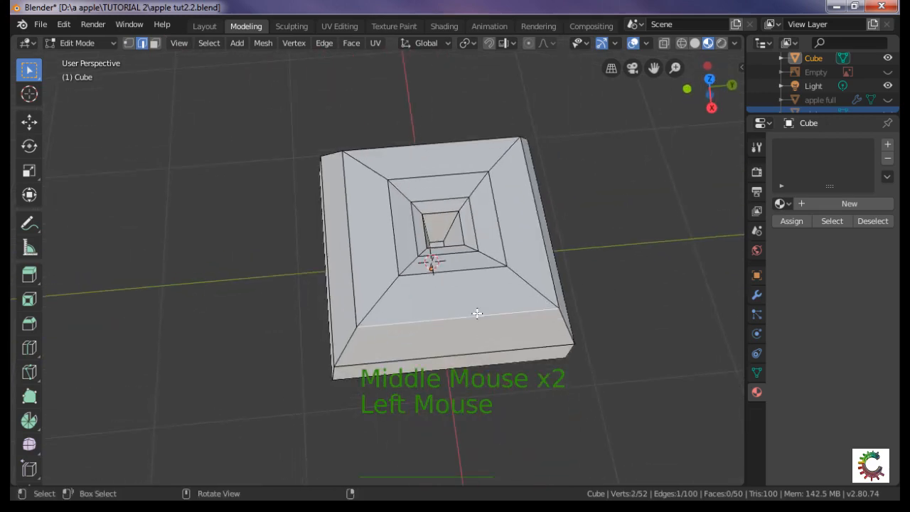
key(ctrl+r)
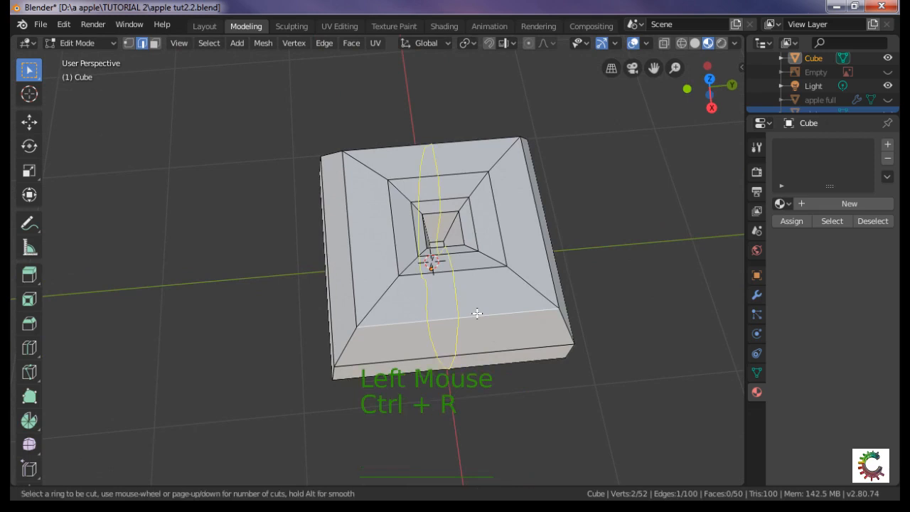
click(477, 315)
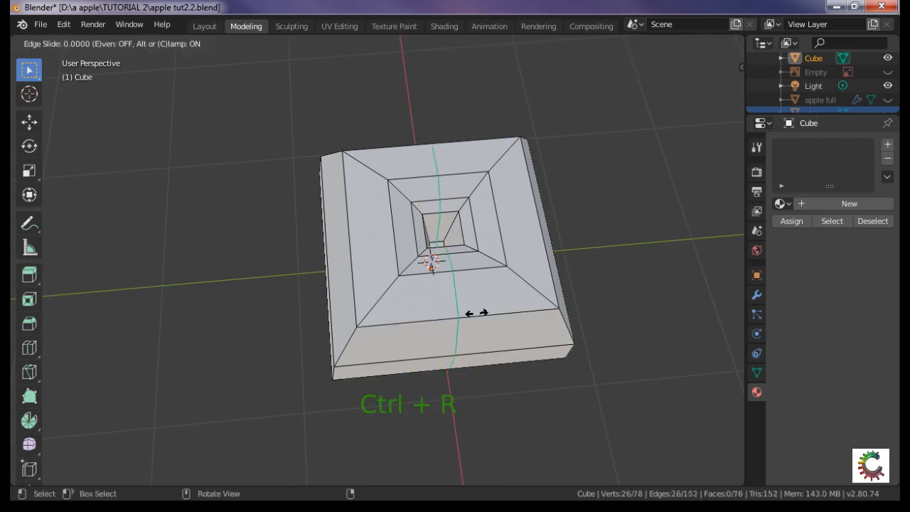
click(472, 315)
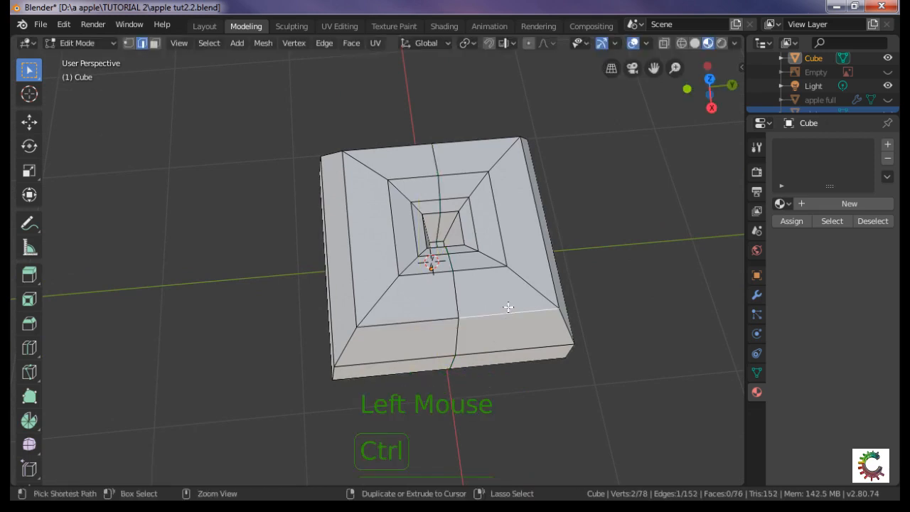
Add a second vertical loop cut on the +Y side and slide it close beside the centre loop, at about -0.93.
key(ctrl+r)
click(509, 307)
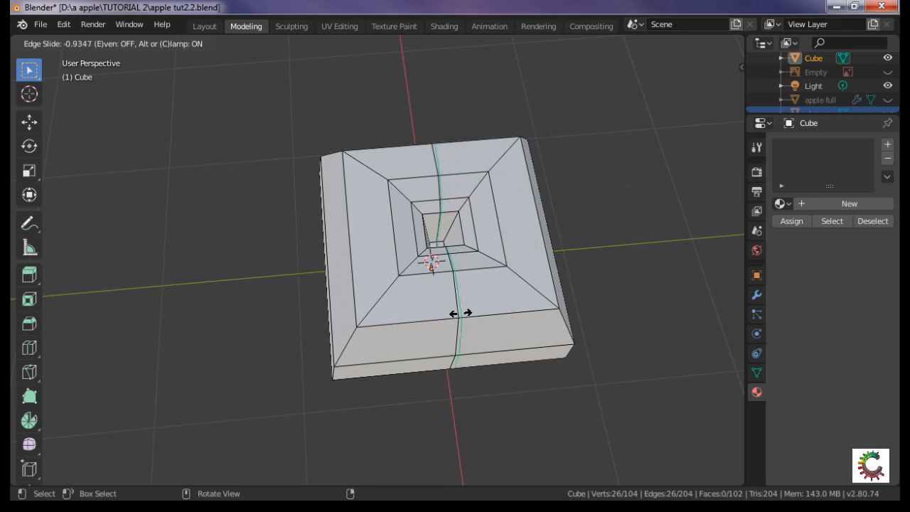
click(459, 313)
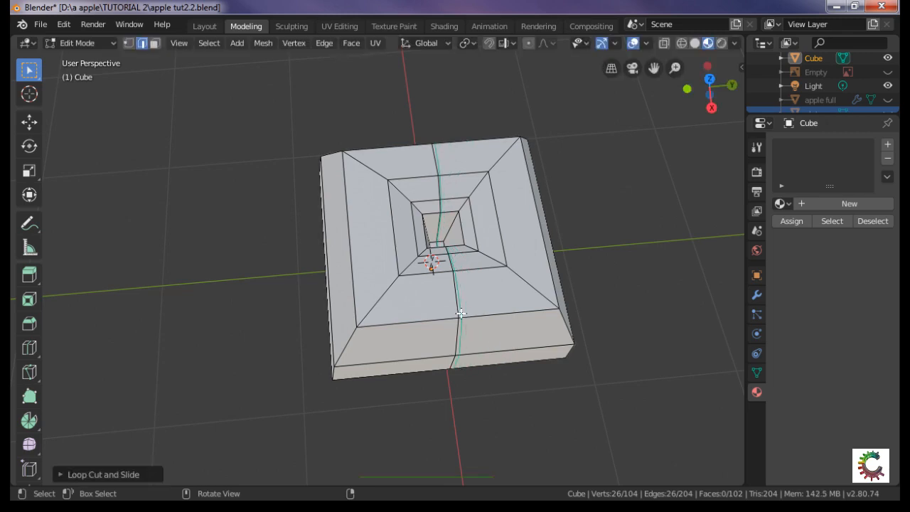
middle_drag(492, 315, 561, 280)
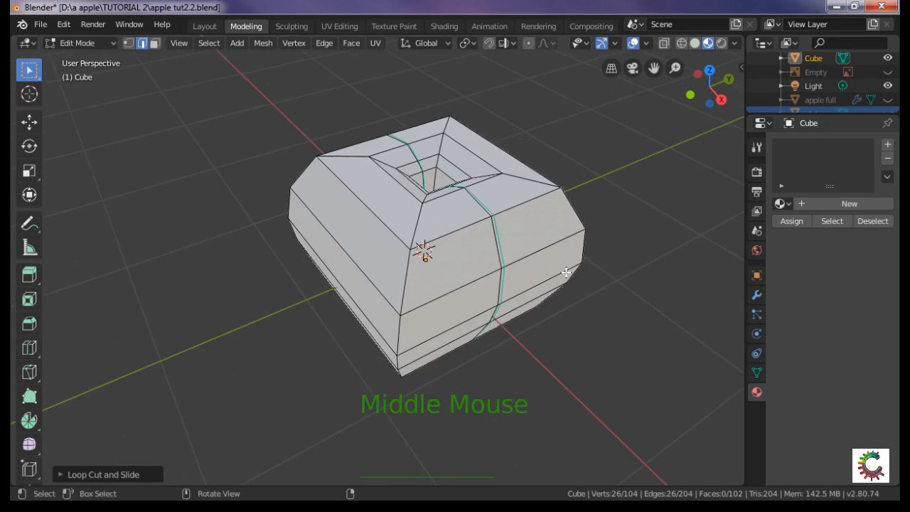
middle_drag(426, 295, 502, 321)
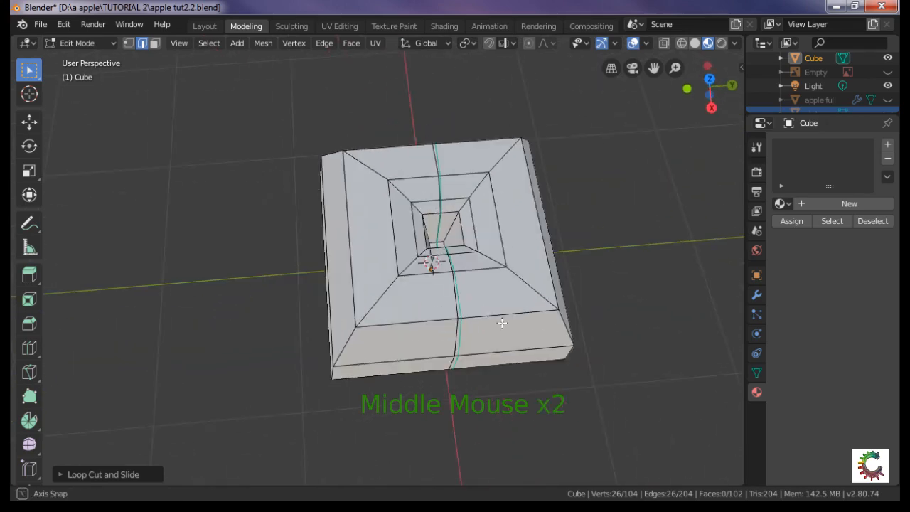
In face selection mode, delete only the small end faces on the -Y side at the bottom of the top and bottom hollows.
click(155, 44)
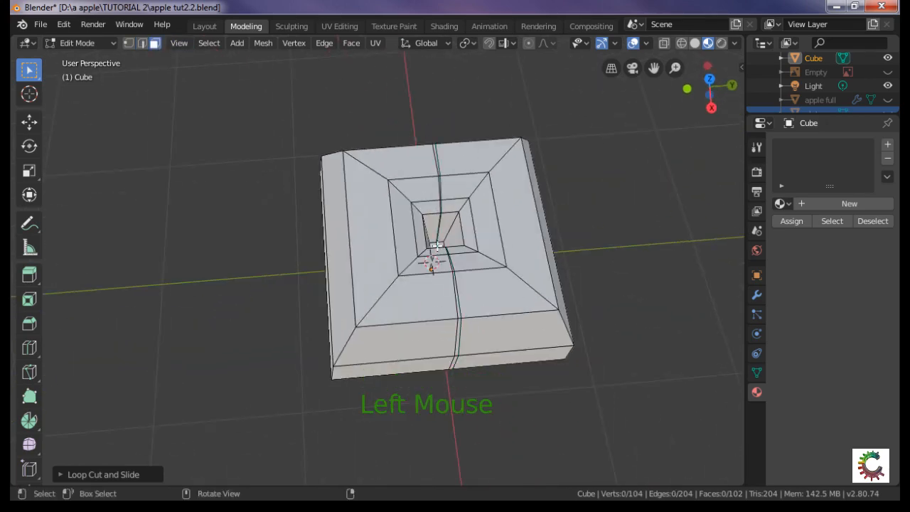
scroll(508, 286, up, 3)
middle_drag(504, 284, 488, 293)
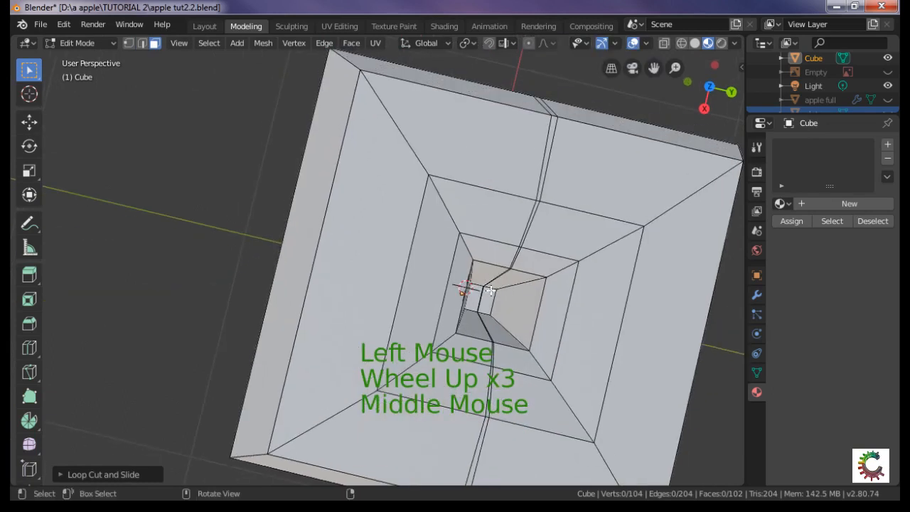
click(472, 300)
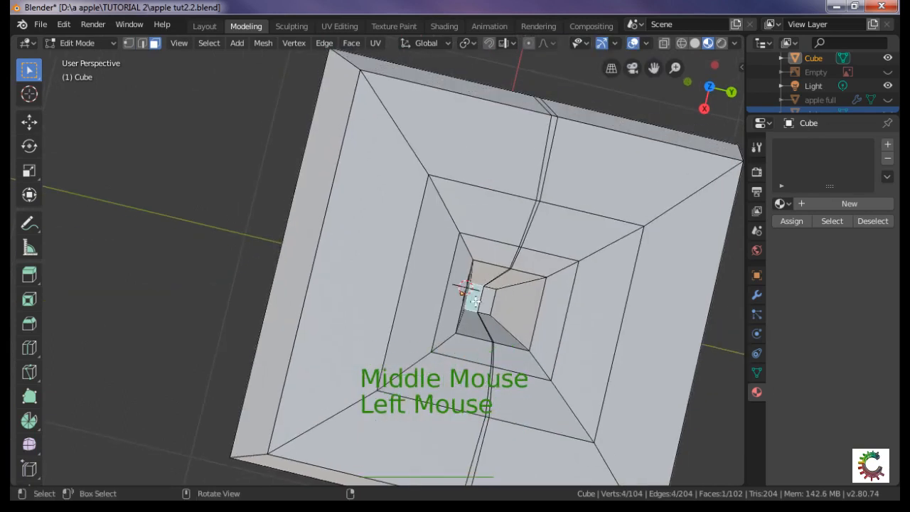
key(x)
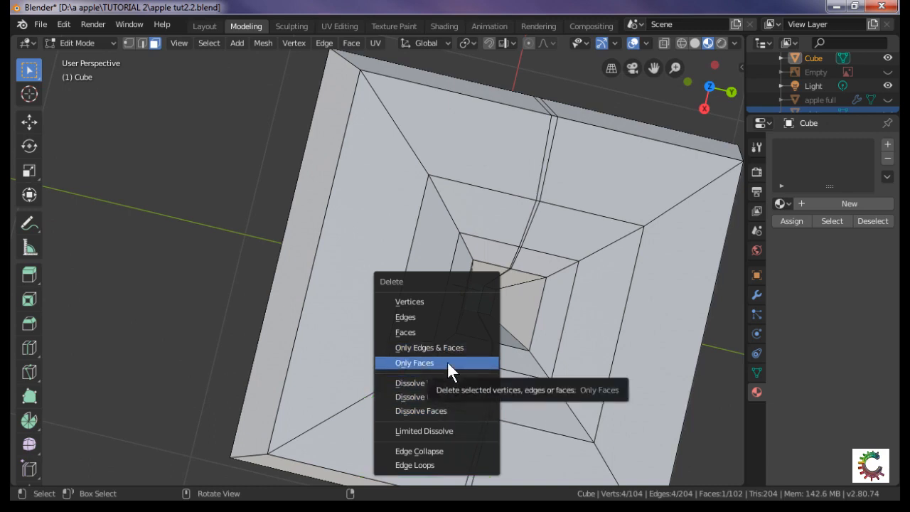
click(447, 363)
middle_drag(480, 341, 512, 99)
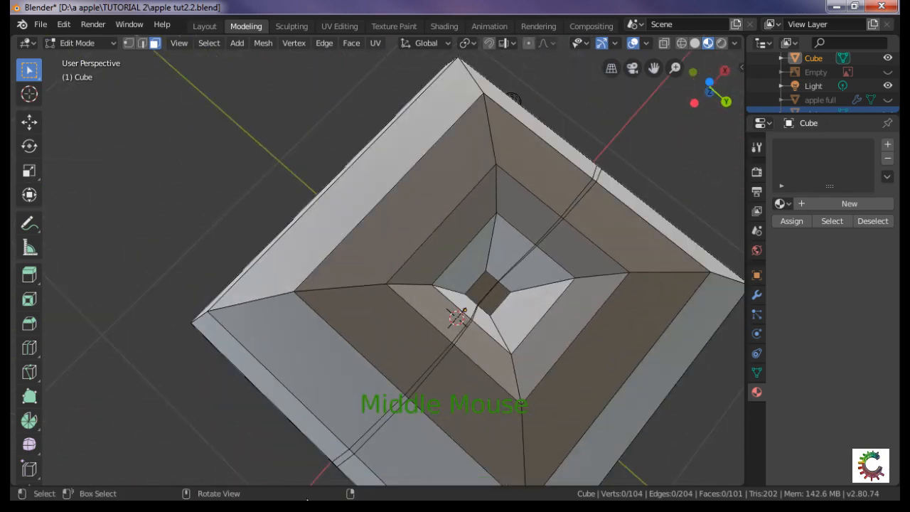
click(481, 283)
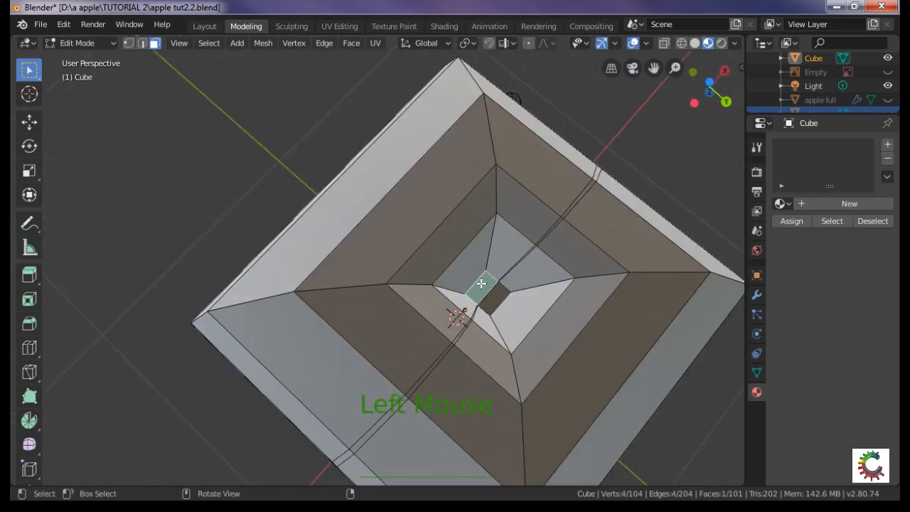
key(x)
click(480, 283)
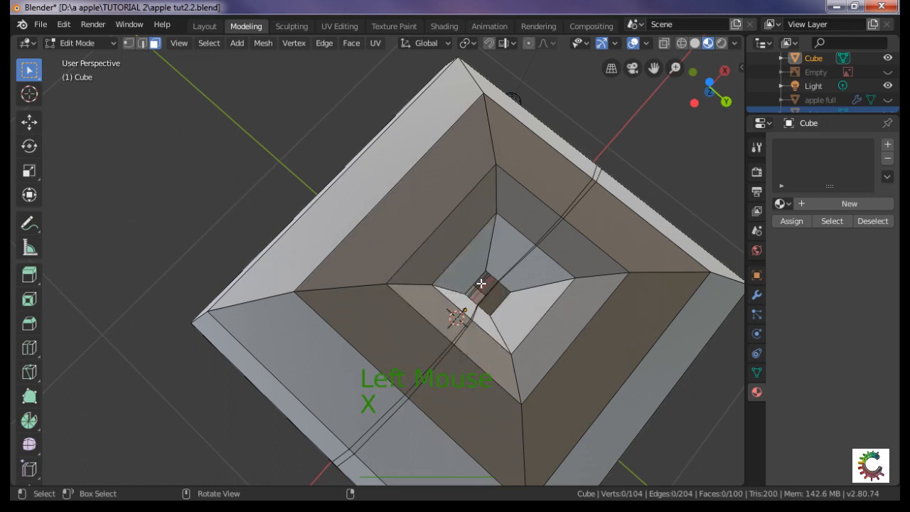
Select the faces of the mesh's -Y half and delete their vertices, leaving half an apple.
alt+click(462, 250)
middle_drag(463, 257, 548, 187)
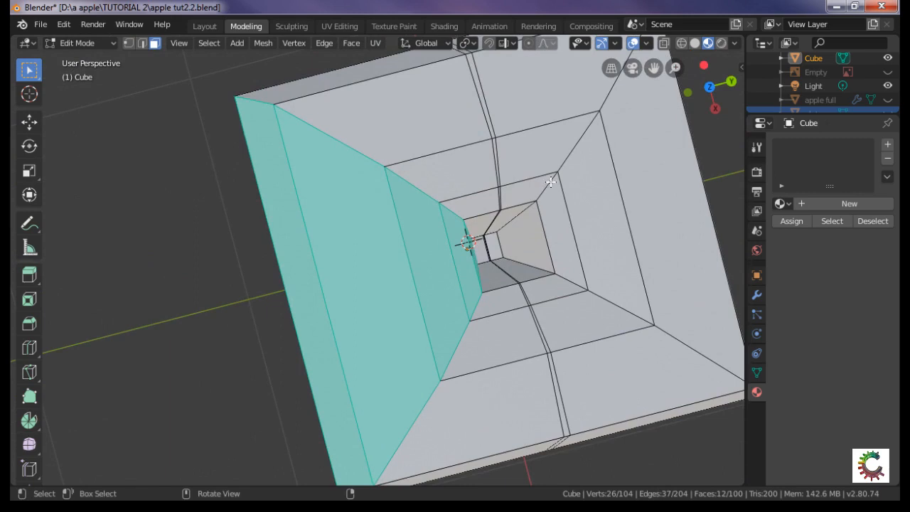
key(x)
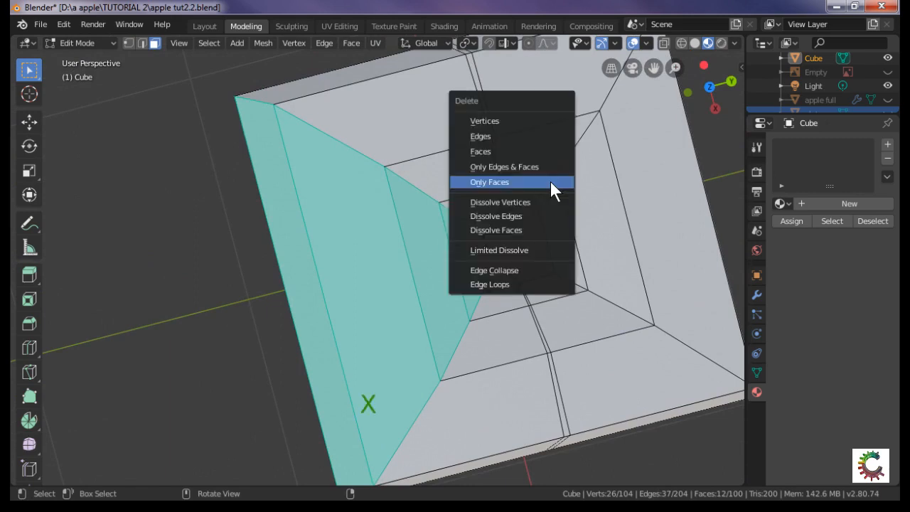
click(534, 120)
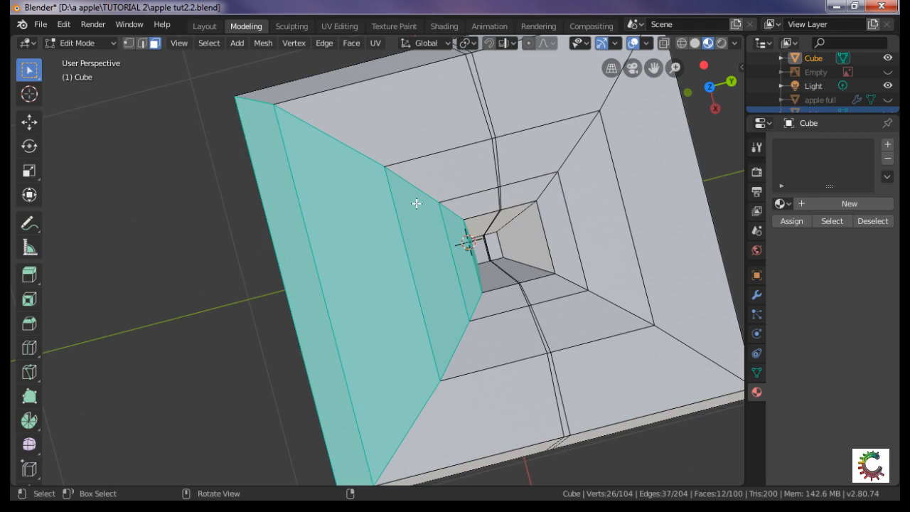
key(x)
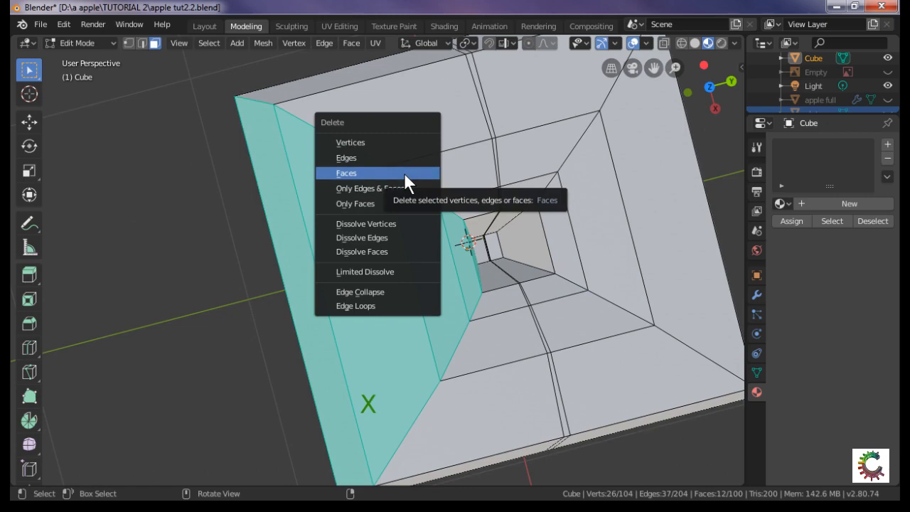
click(378, 142)
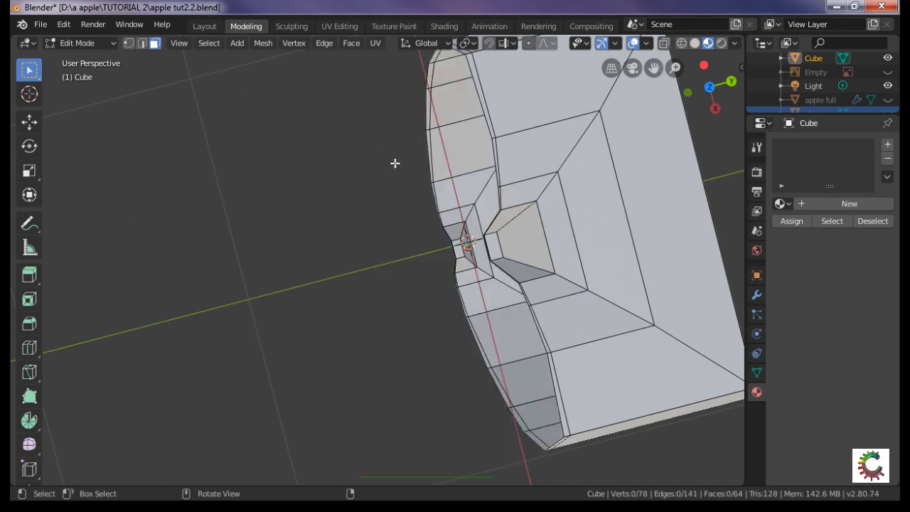
scroll(467, 214, down, 3)
middle_drag(467, 214, 387, 130)
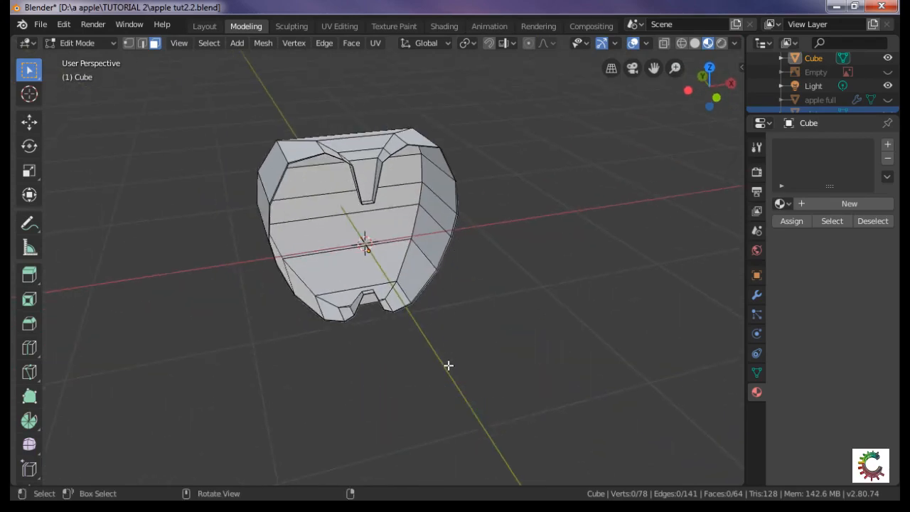
In edge selection mode, select the inner end edges of the top and bottom hollows on the cut side and fill a face between them.
scroll(447, 362, up, 3)
middle_drag(447, 357, 253, 325)
scroll(435, 366, up, 9)
scroll(259, 313, down, 1)
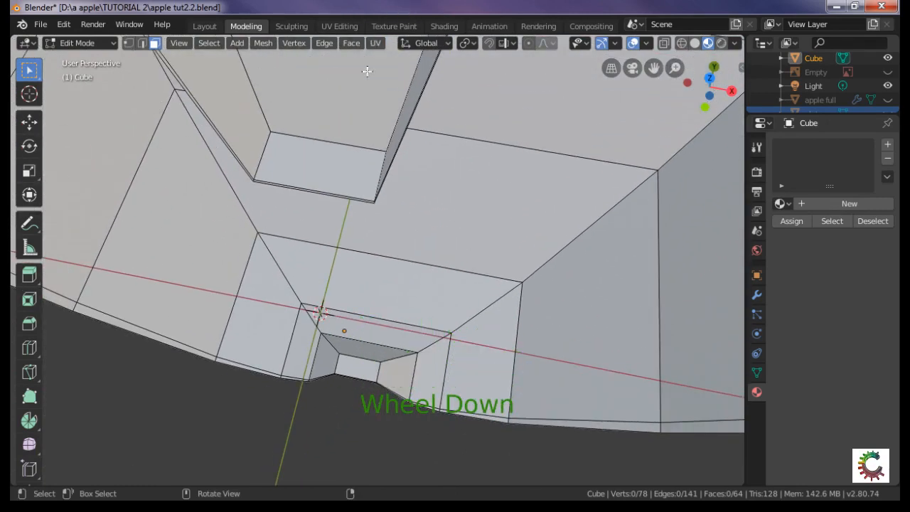
click(145, 42)
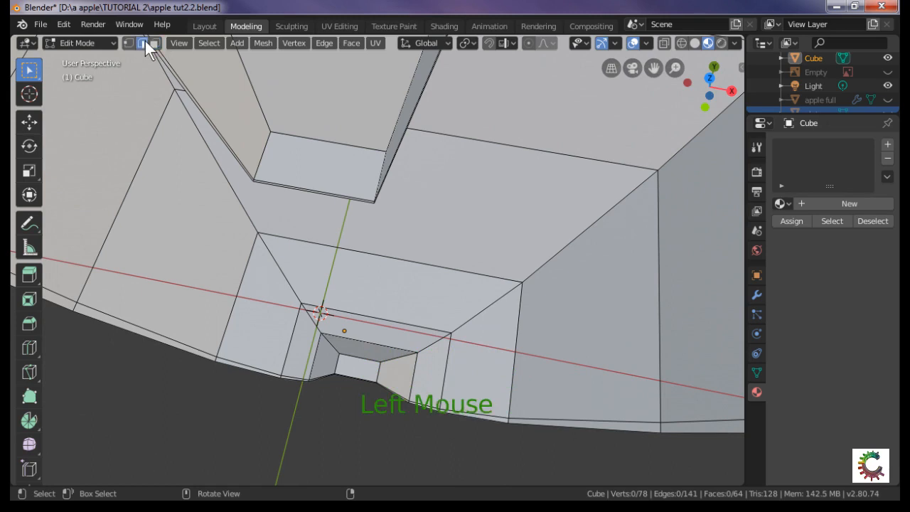
double_click(300, 197)
shift+middle_drag(299, 197, 358, 96)
scroll(366, 128, up, 20)
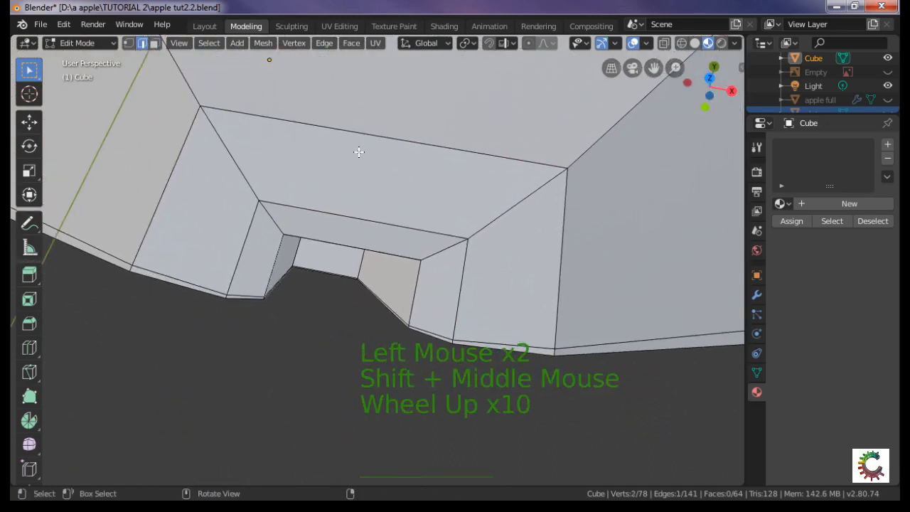
scroll(334, 159, up, 6)
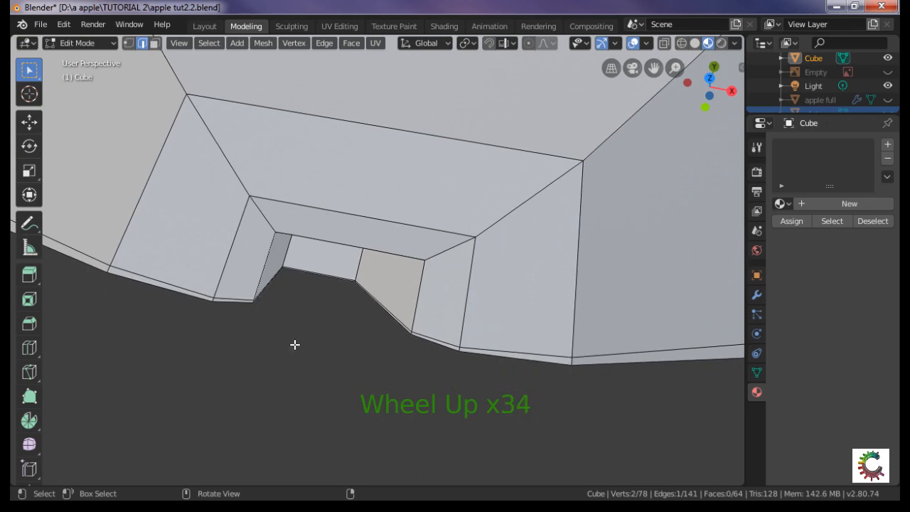
shift+click(321, 276)
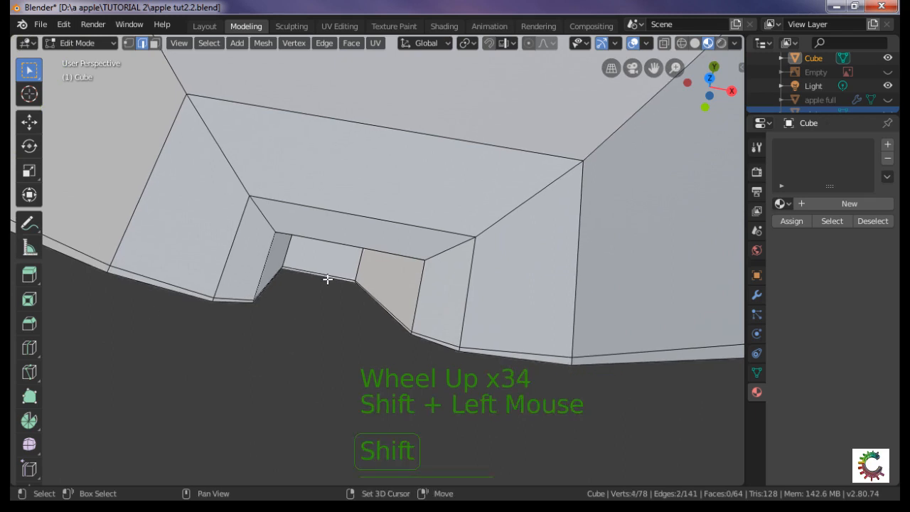
scroll(344, 299, down, 6)
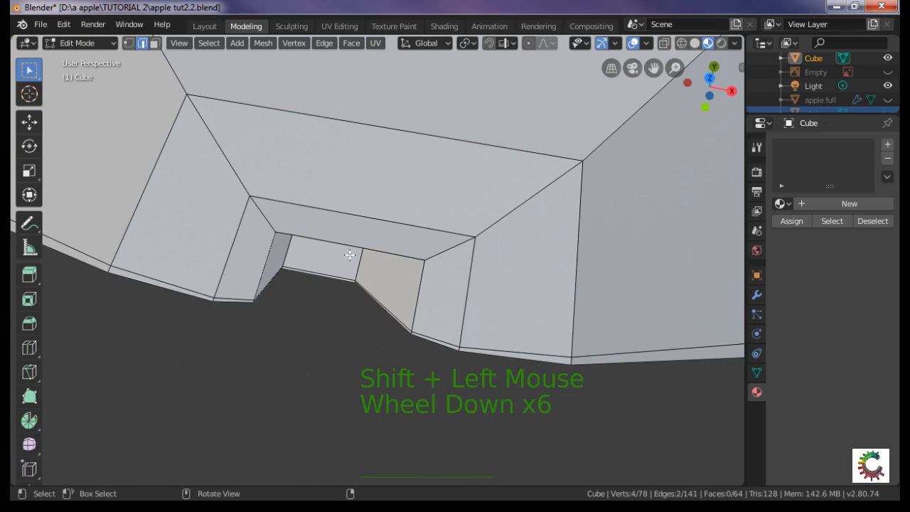
key(f)
scroll(350, 255, down, 6)
click(428, 195)
scroll(441, 210, down, 5)
scroll(457, 214, down, 10)
scroll(459, 214, down, 14)
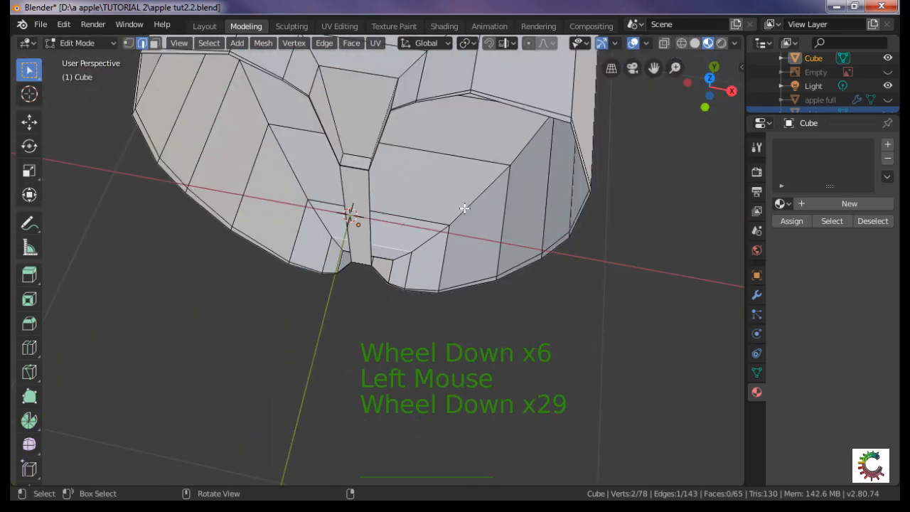
Select the edge loop around the open +X half of the cut side and try to close it with Grid Fill.
middle_drag(505, 134, 462, 474)
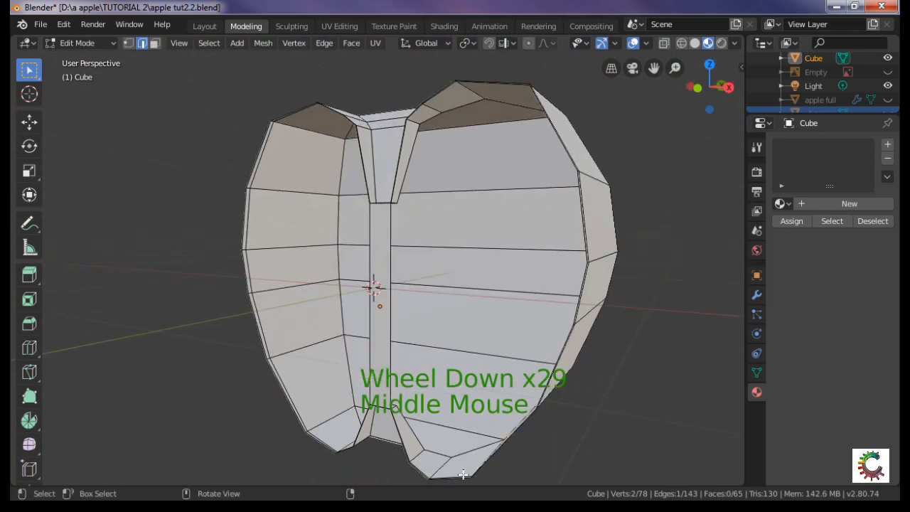
click(390, 326)
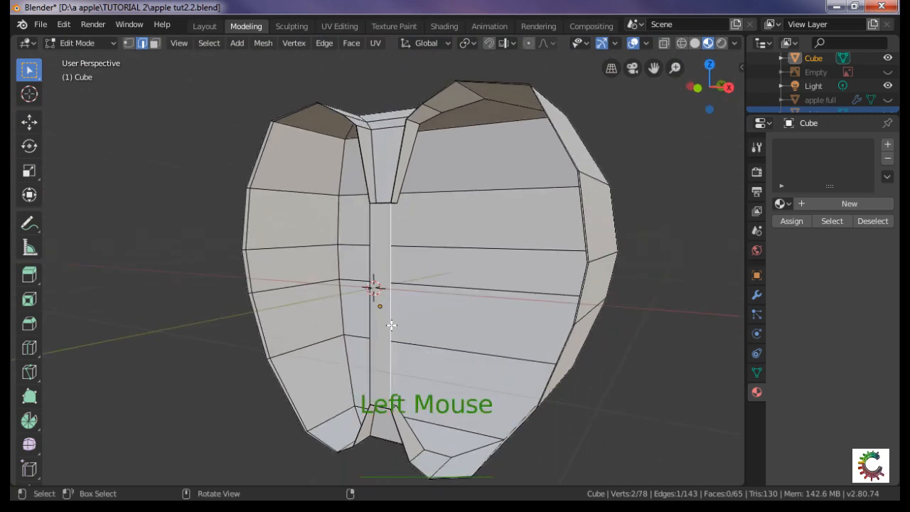
alt+click(391, 325)
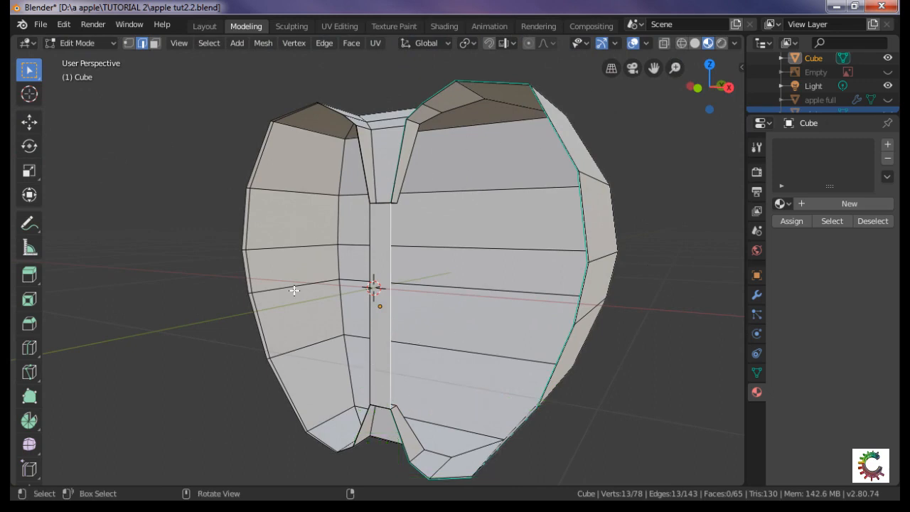
key(F3)
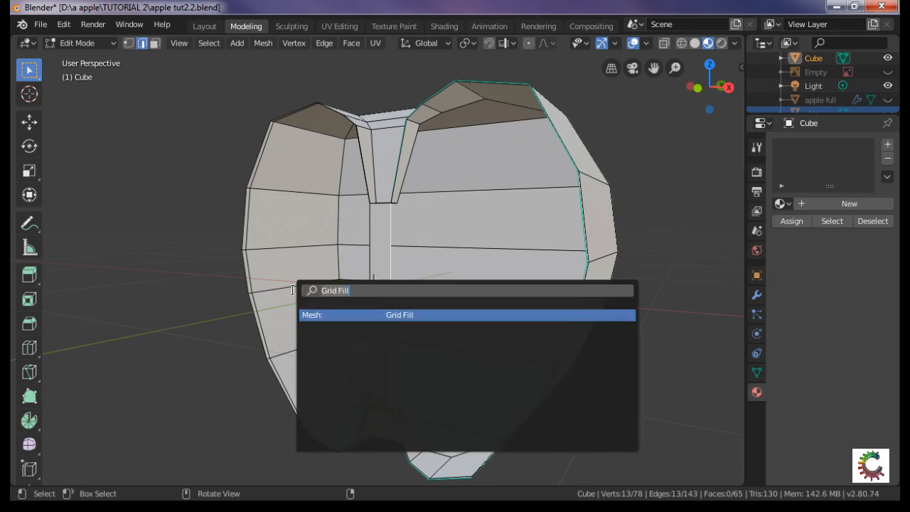
key(Return)
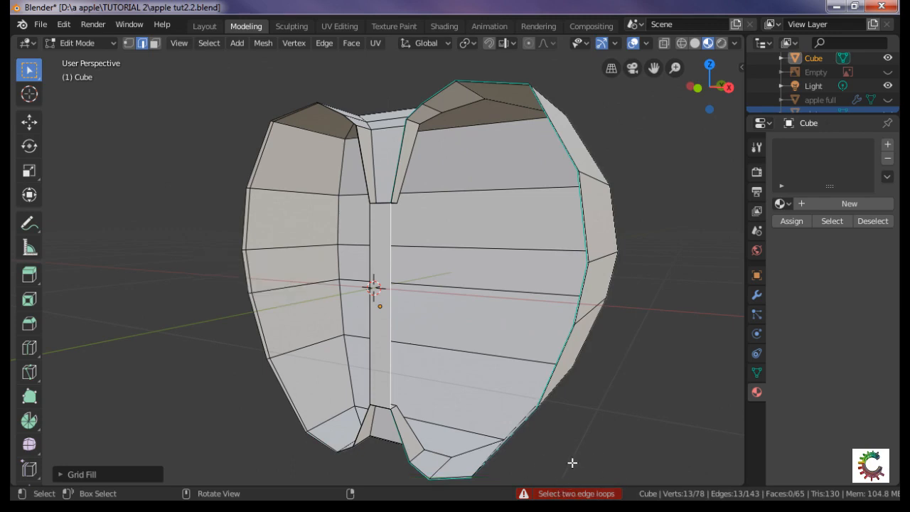
Add one centred horizontal loop cut through the upper side band of the apple, without sliding it.
middle_drag(542, 223, 618, 224)
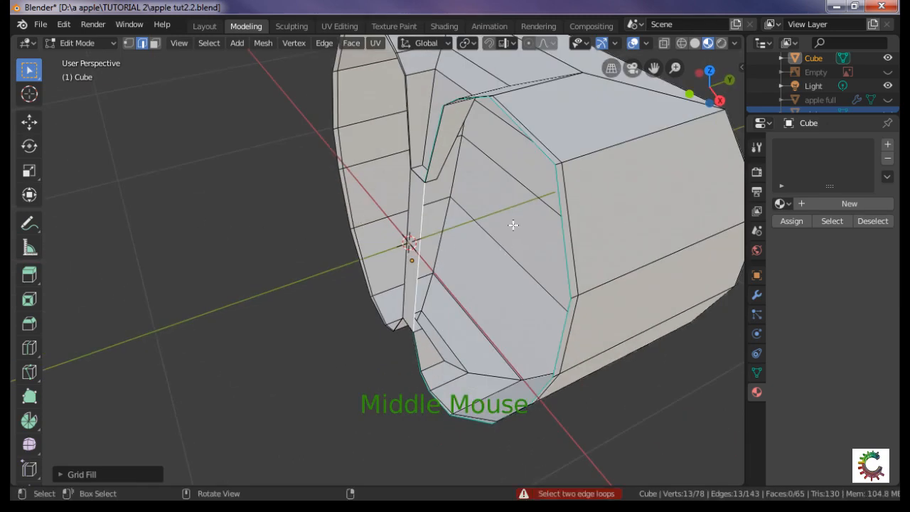
click(581, 235)
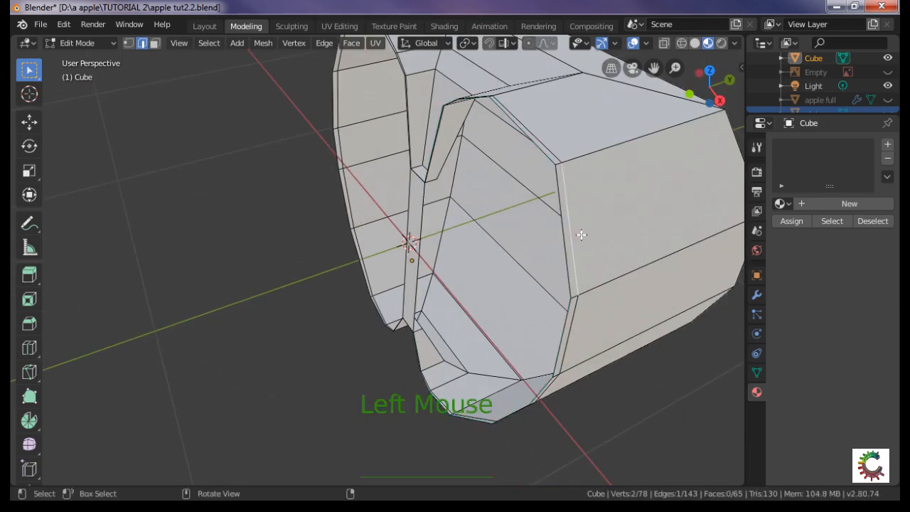
key(ctrl+r)
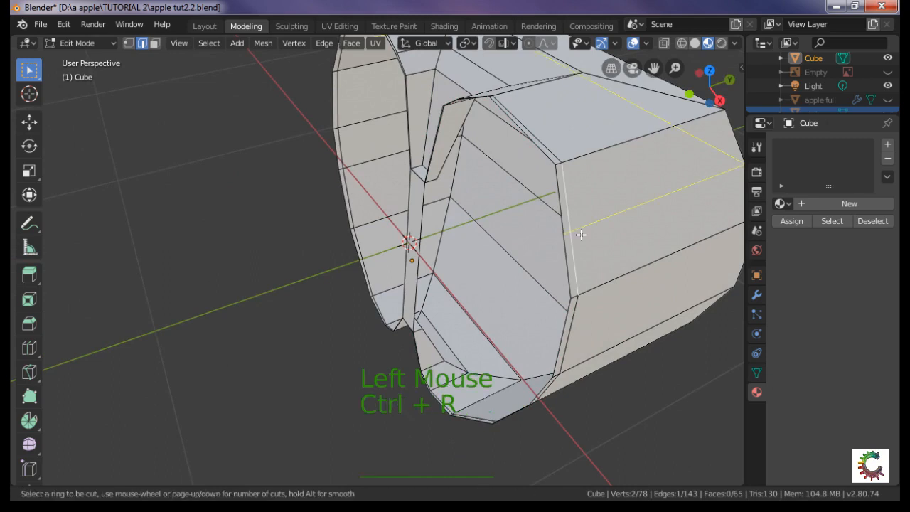
click(581, 234)
right_click(573, 255)
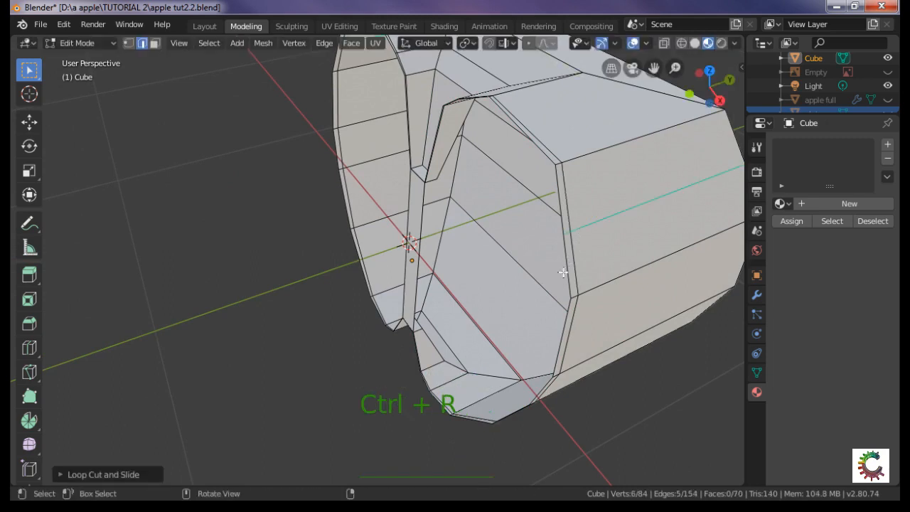
Try Grid Fill again on the boundary loop of the +X opening and undo the resulting faces.
click(566, 271)
alt+click(566, 271)
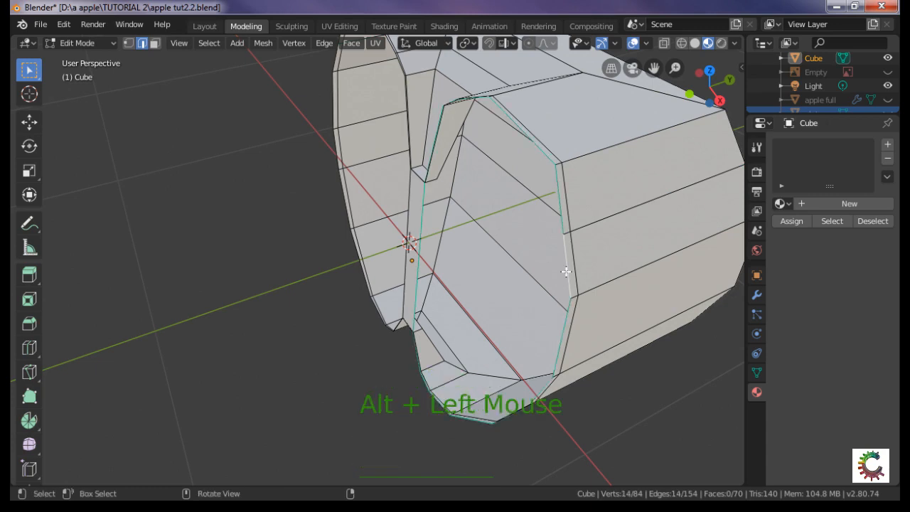
key(space)
text(Grid Fill)
key(Return)
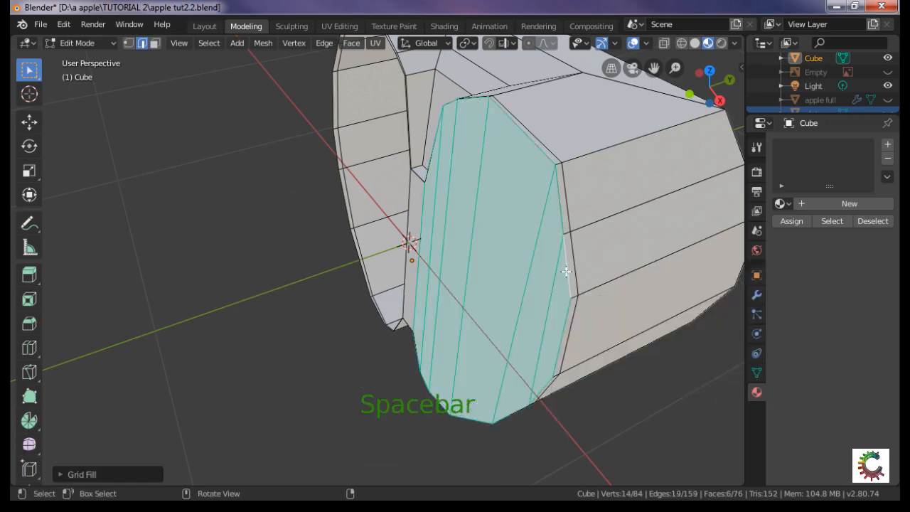
scroll(366, 300, down, 2)
middle_drag(449, 237, 506, 192)
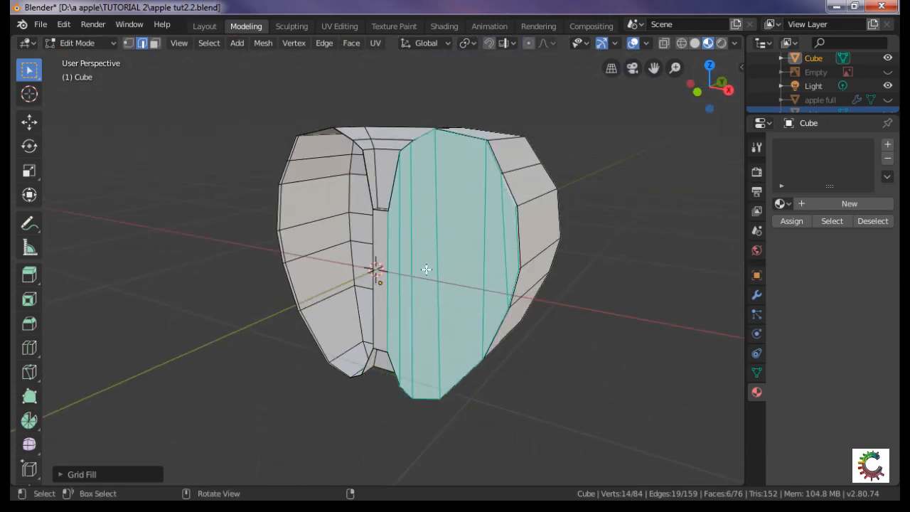
key(ctrl)
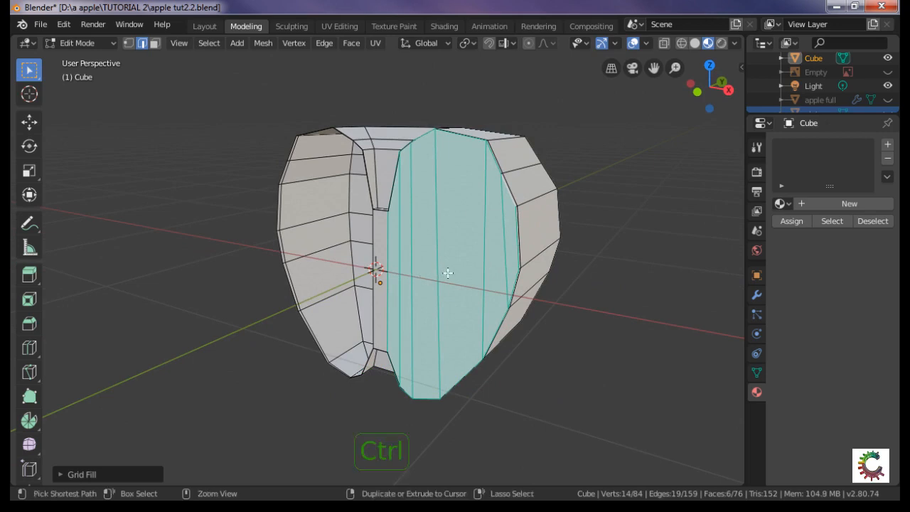
key(ctrl+z)
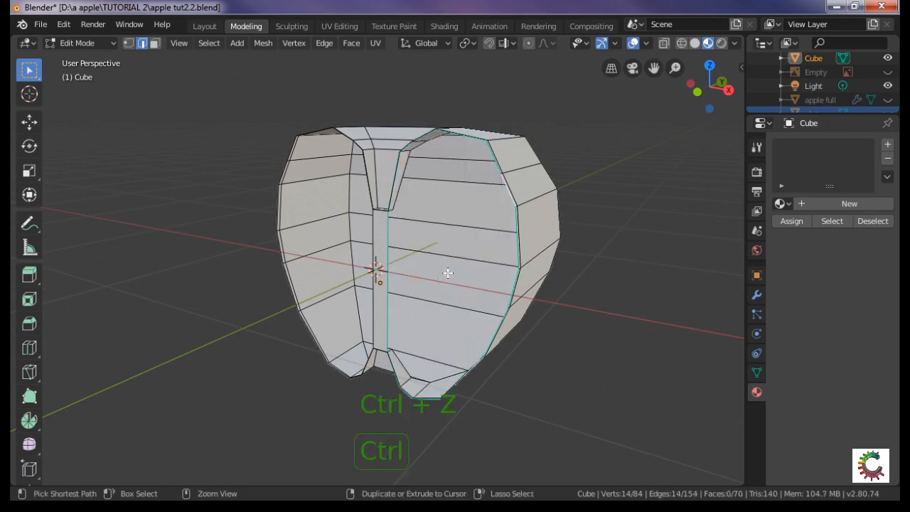
Add two centred horizontal loop cuts, one through the middle side band and one through the lower side band of the apple.
click(523, 235)
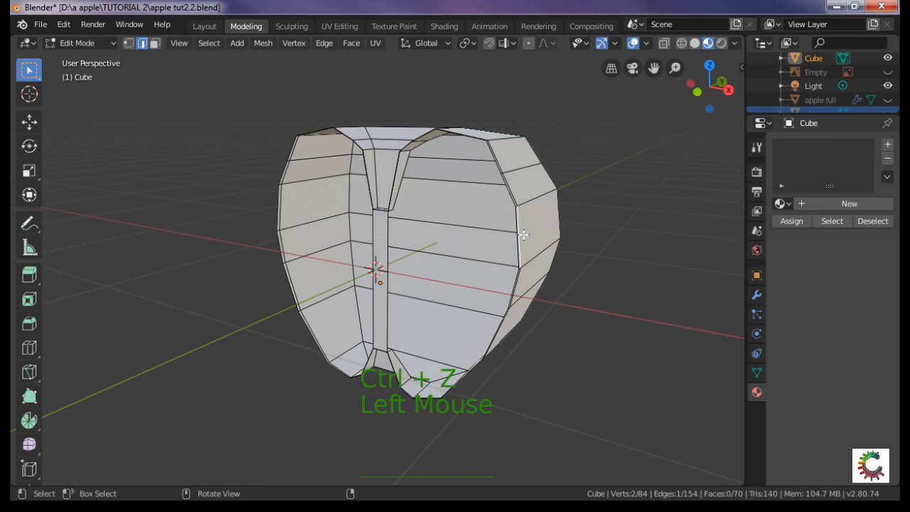
key(ctrl+r)
click(524, 234)
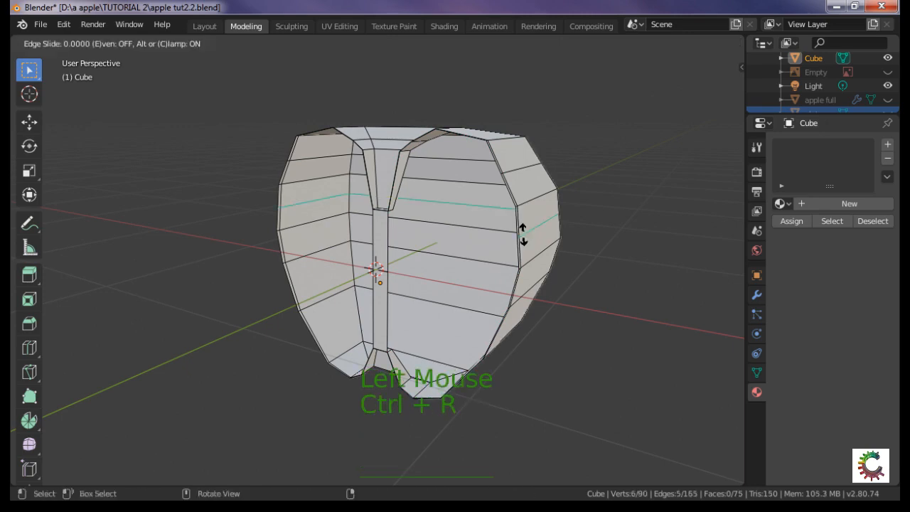
click(520, 237)
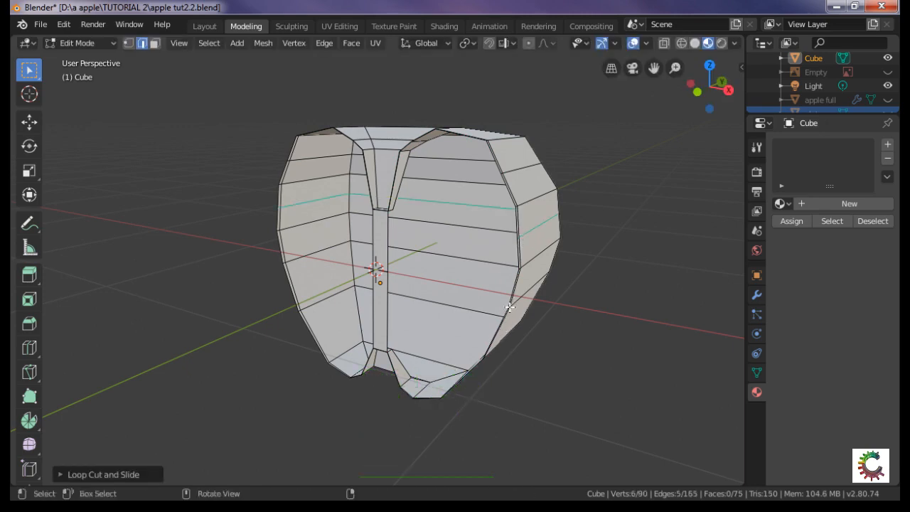
middle_drag(510, 318, 498, 317)
click(503, 335)
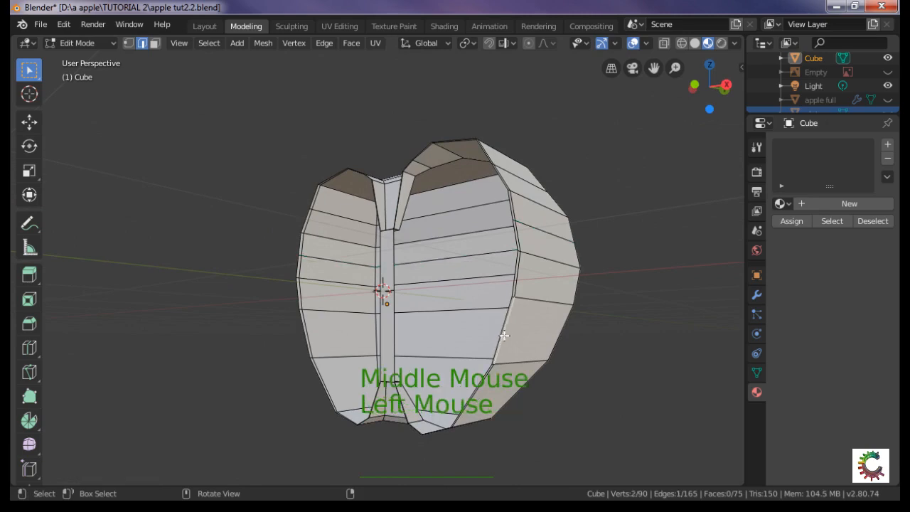
key(ctrl+r)
click(504, 334)
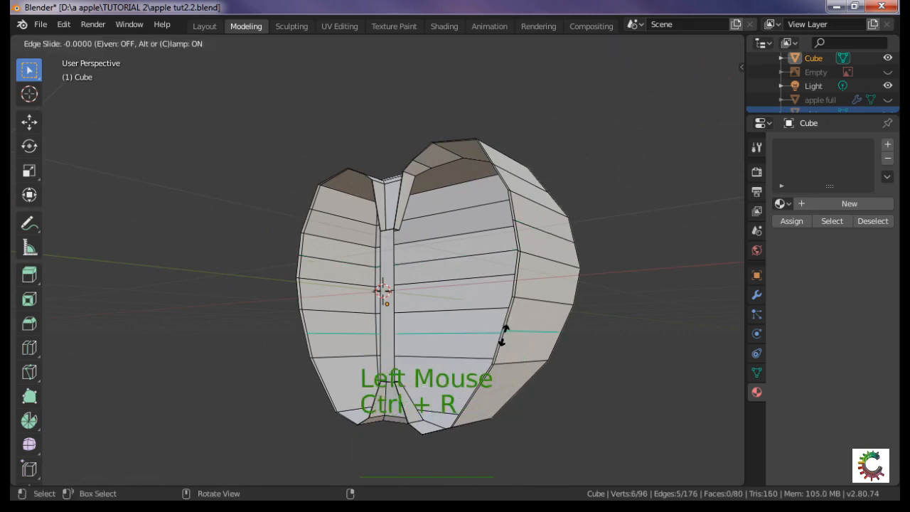
click(503, 335)
Add a centred horizontal loop cut through the lowest sloping side band, just above the apple's base.
click(483, 393)
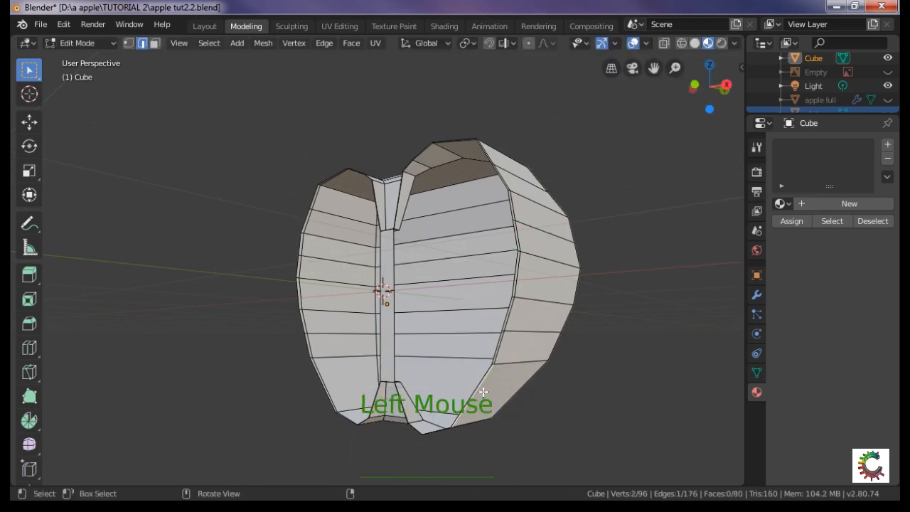
key(ctrl+r)
click(482, 392)
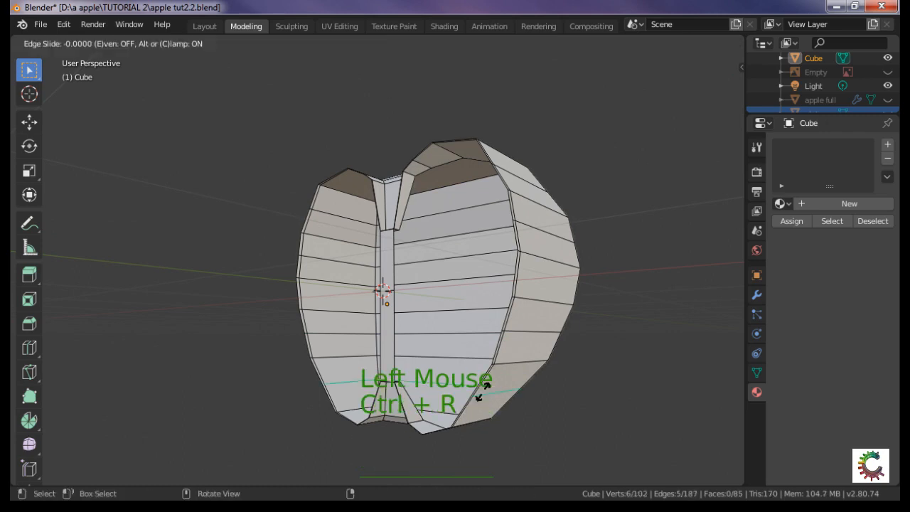
click(483, 392)
key(ctrl+r)
click(482, 391)
Try Grid Fill on the +X opening's subdivided boundary loop and undo the attempt along with the loop selection.
middle_drag(540, 330, 494, 321)
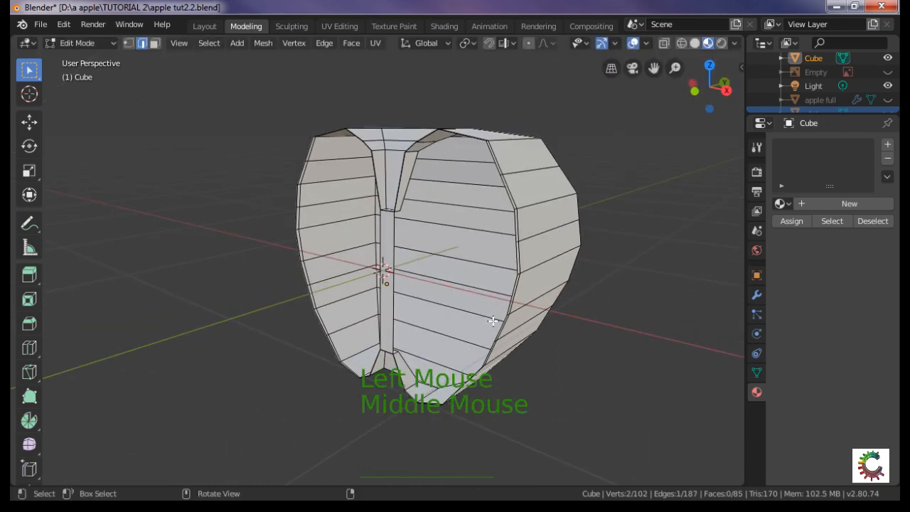
click(514, 285)
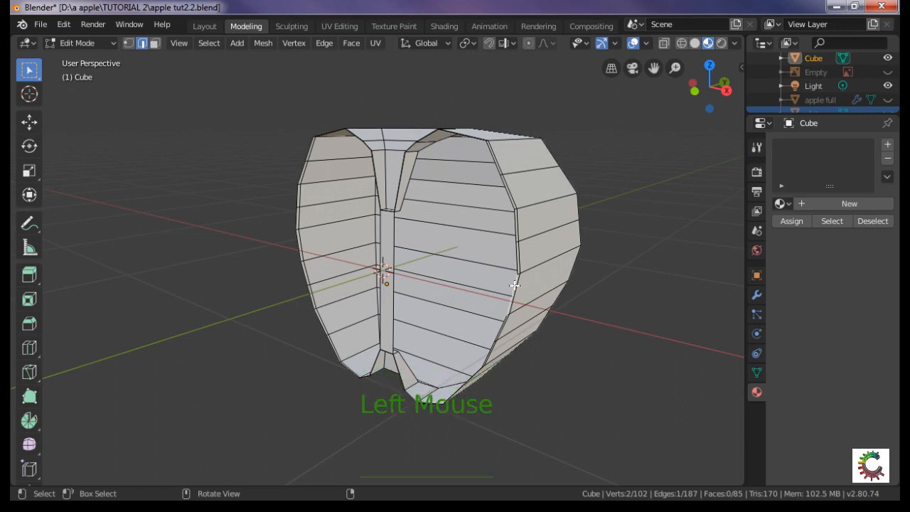
alt+click(514, 285)
key(space)
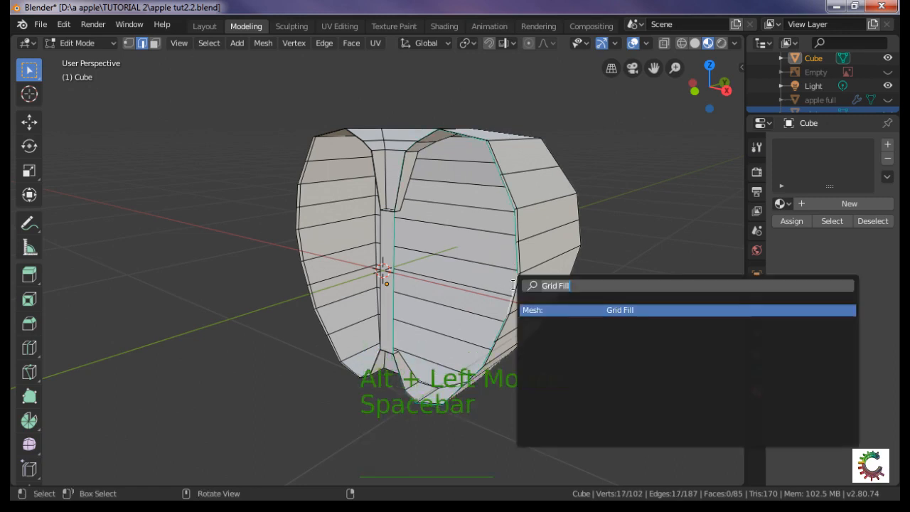
key(Return)
click(519, 279)
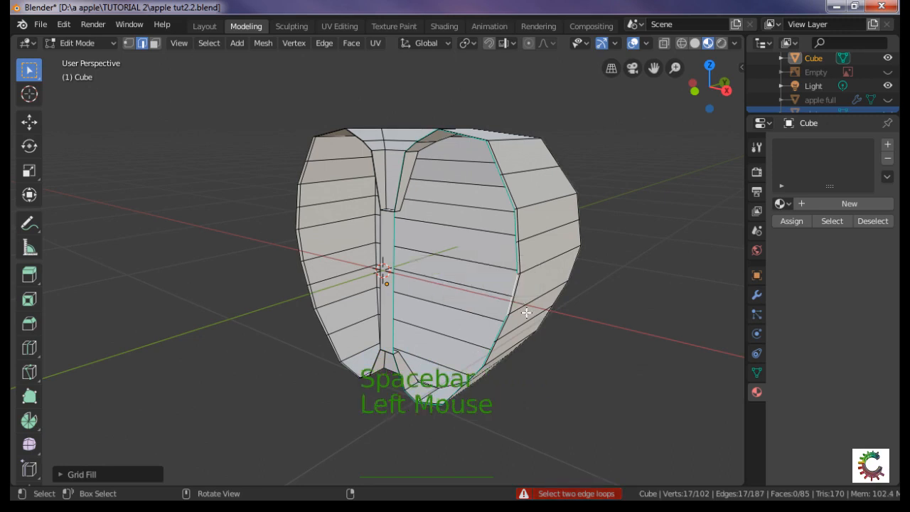
middle_drag(505, 294, 490, 213)
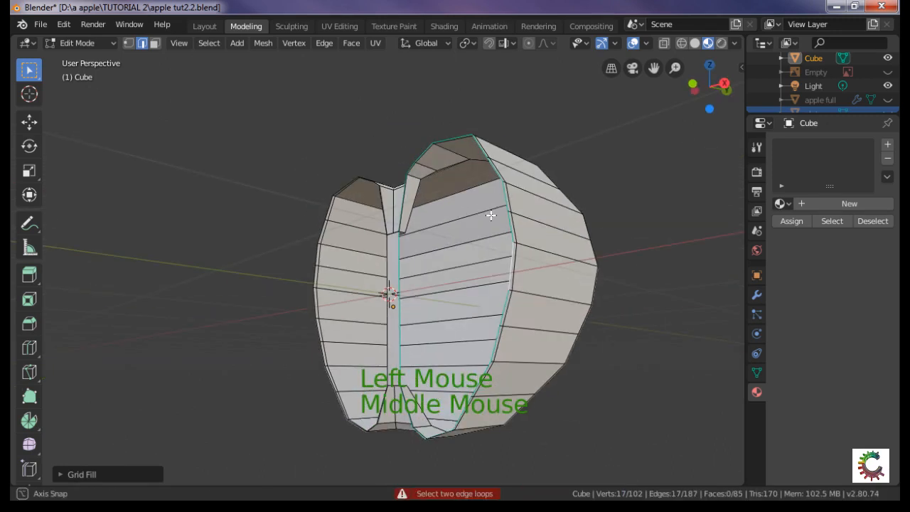
key(ctrl+z)
key(ctrl+z)
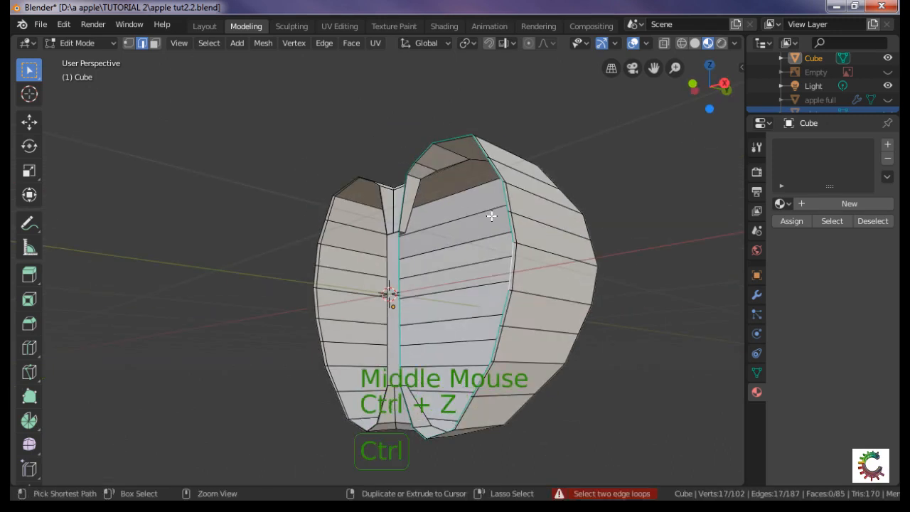
middle_drag(453, 253, 511, 281)
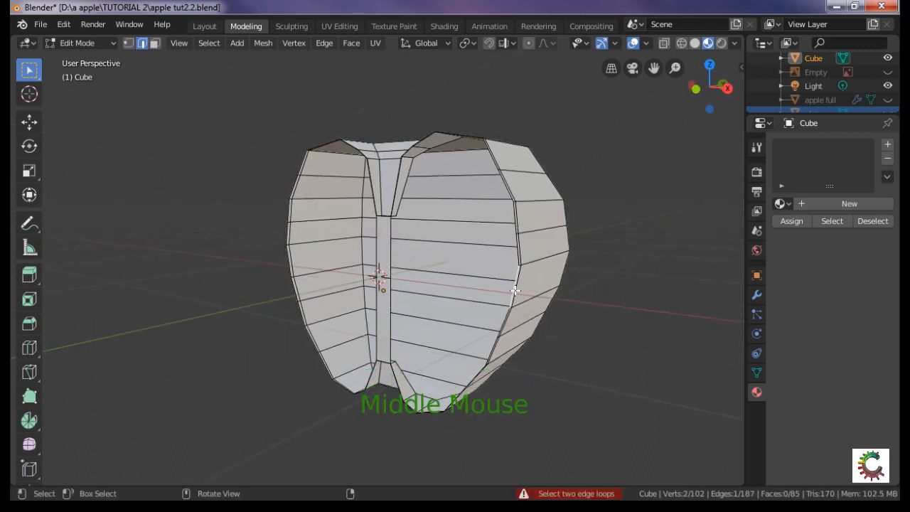
Try Grid Fill once more on the full boundary loop of the +X opening.
key(space)
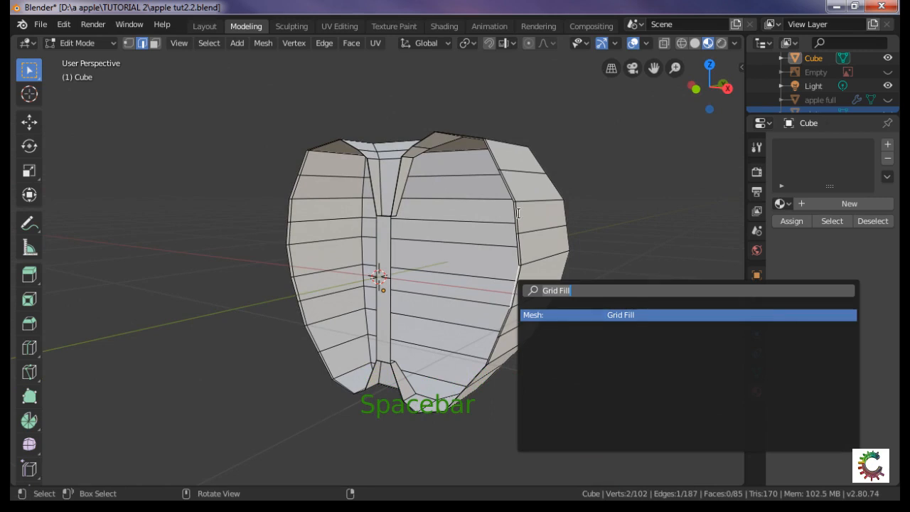
alt+click(517, 227)
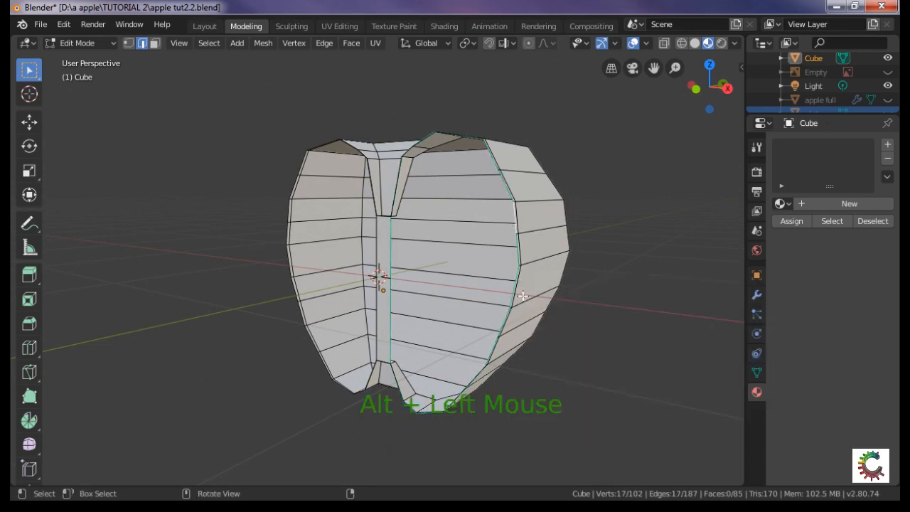
key(space)
key(Return)
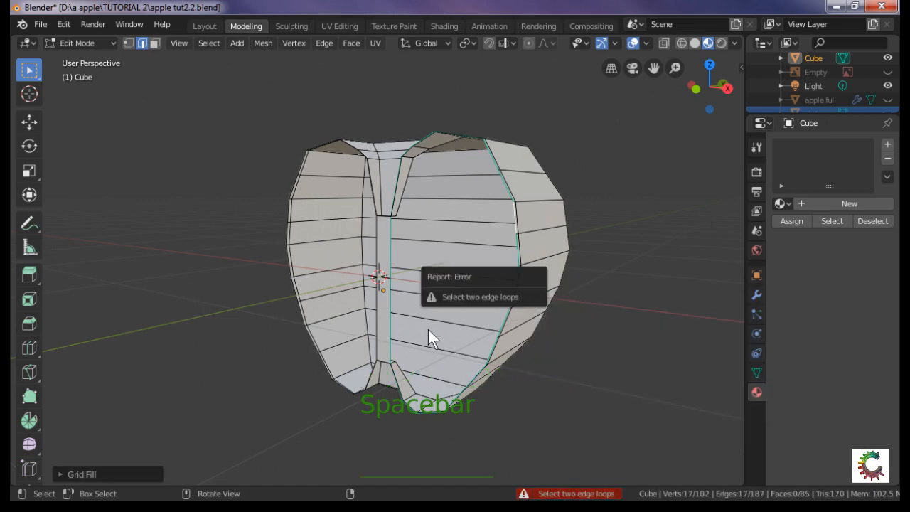
Add a centred loop cut through the outer band of the apple's top, between its highest ridge and the shoulder edge.
middle_drag(490, 262, 483, 351)
click(478, 184)
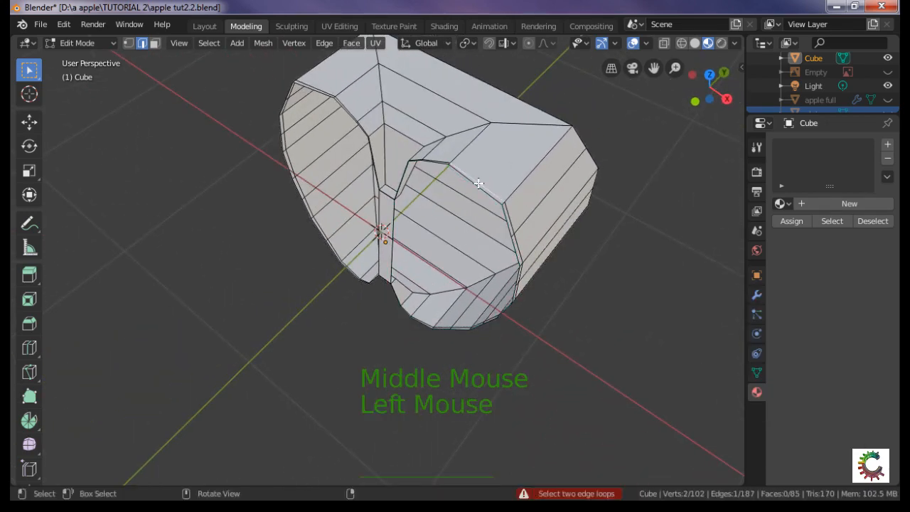
key(ctrl+r)
click(479, 183)
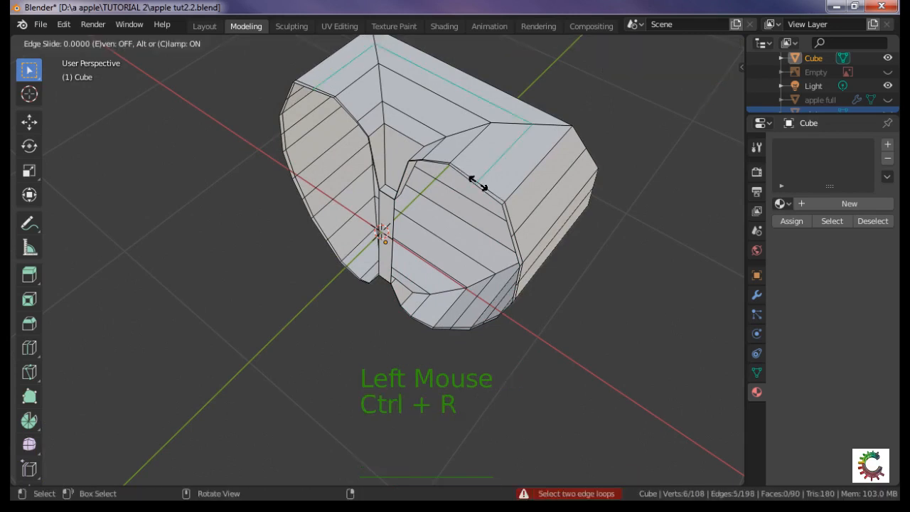
click(478, 183)
Select the boundary loop of the +X opening and close it with Grid Fill.
click(483, 192)
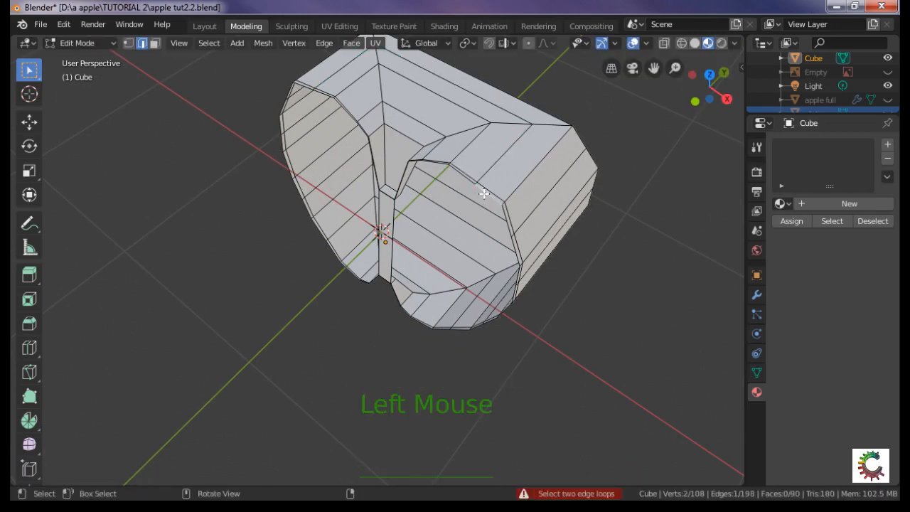
alt+click(483, 194)
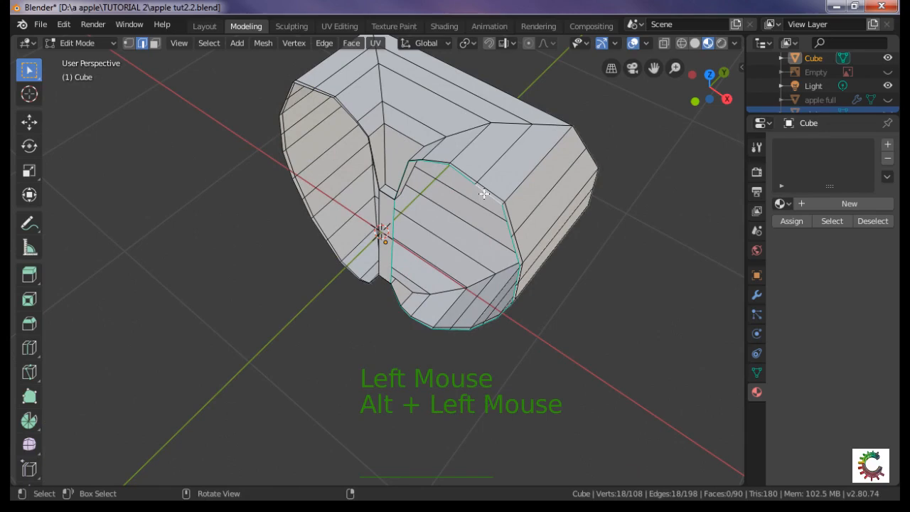
key(space)
key(Return)
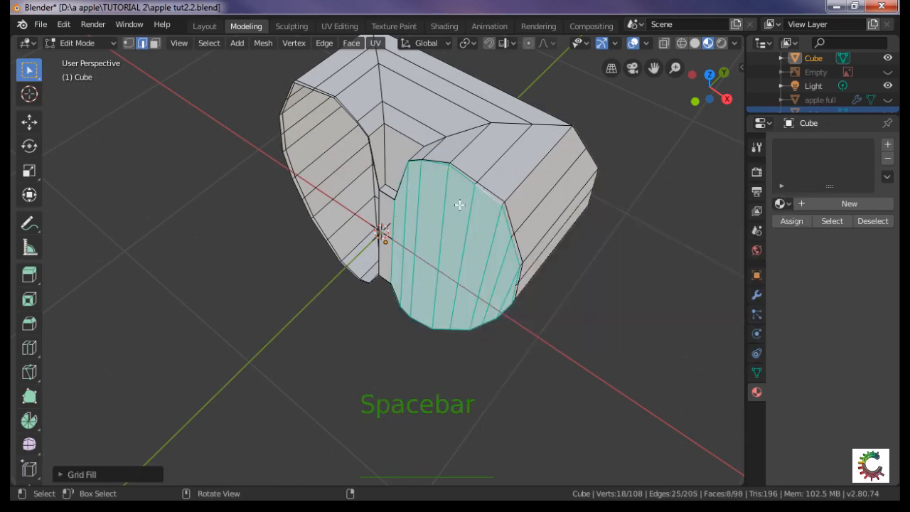
Select the boundary loop of the -X opening, close it with Grid Fill and clear the loop selection.
middle_drag(379, 183, 457, 152)
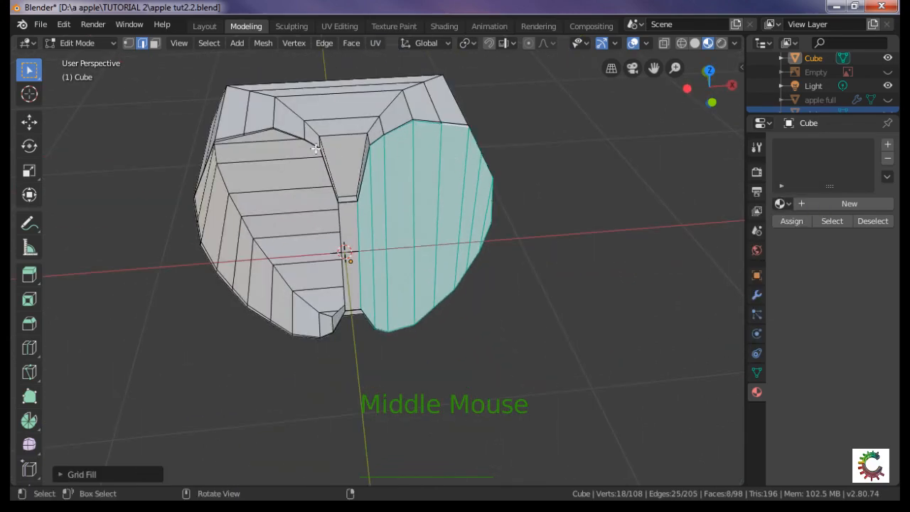
click(223, 286)
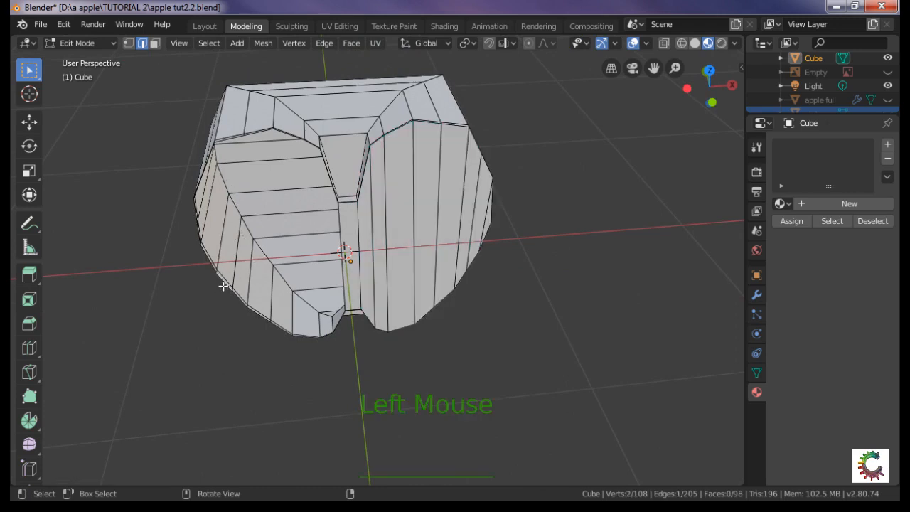
alt+click(223, 287)
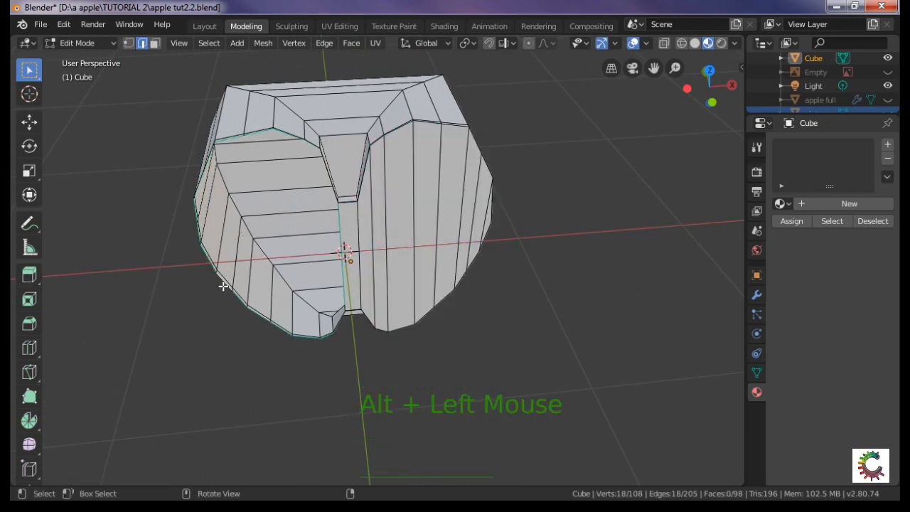
key(F3)
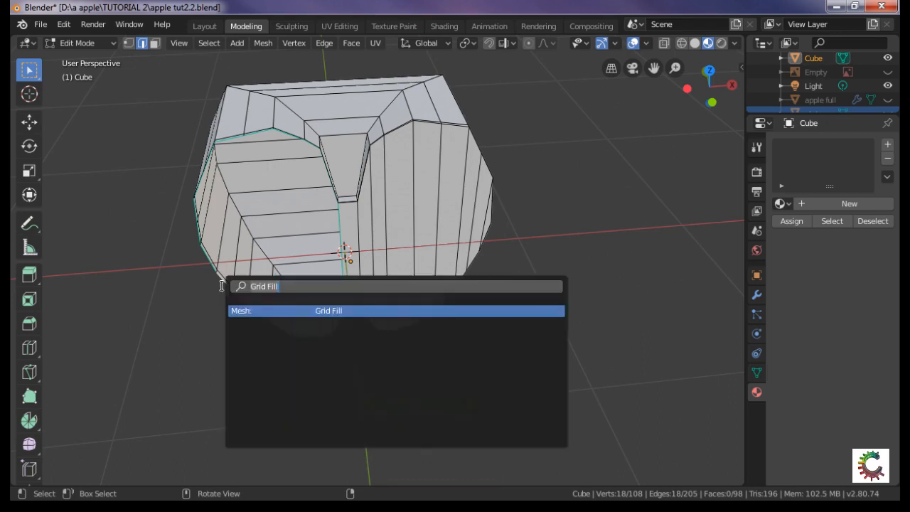
key(Return)
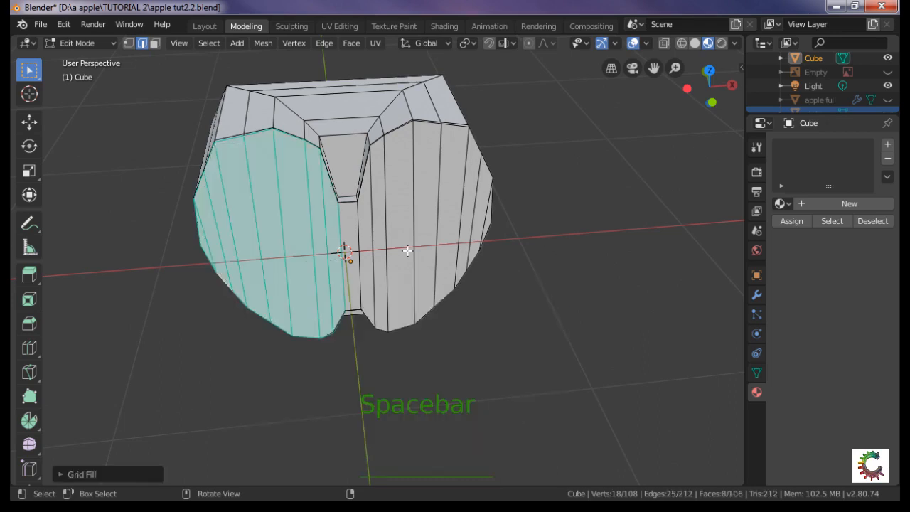
click(427, 242)
Leave mesh editing and apply smooth shading to the half apple.
middle_drag(527, 261, 301, 249)
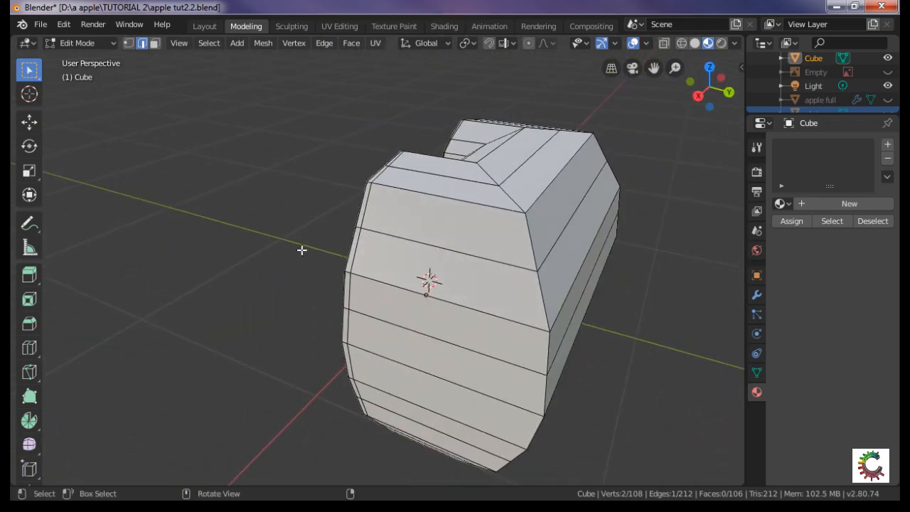
key(Tab)
middle_drag(428, 310, 487, 344)
key(Tab)
key(Tab)
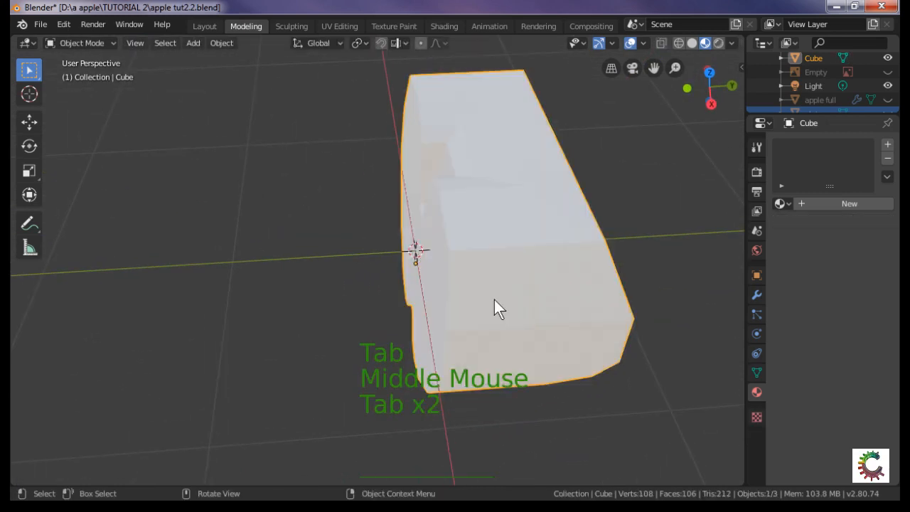
right_click(501, 262)
click(501, 259)
scroll(497, 285, down, 5)
middle_drag(495, 289, 448, 311)
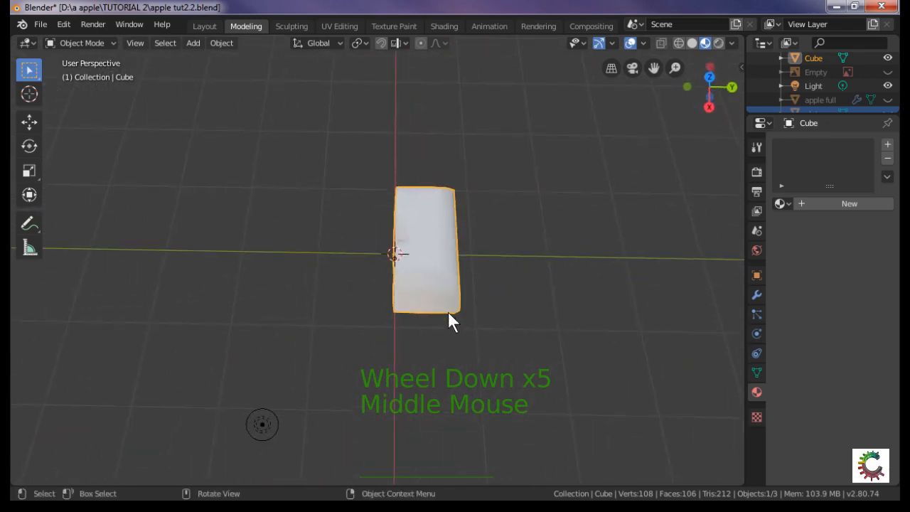
Add a Catmull-Clark Subdivision Surface modifier to the half apple.
key(Tab)
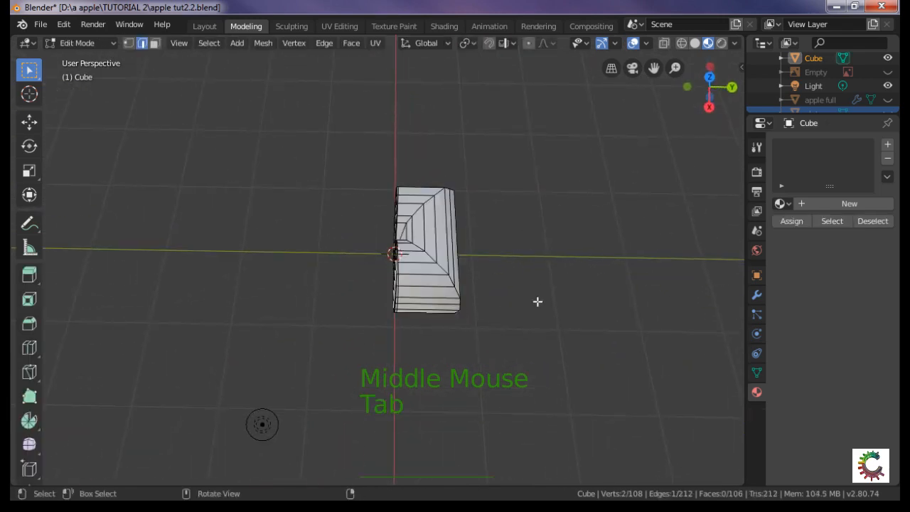
click(755, 294)
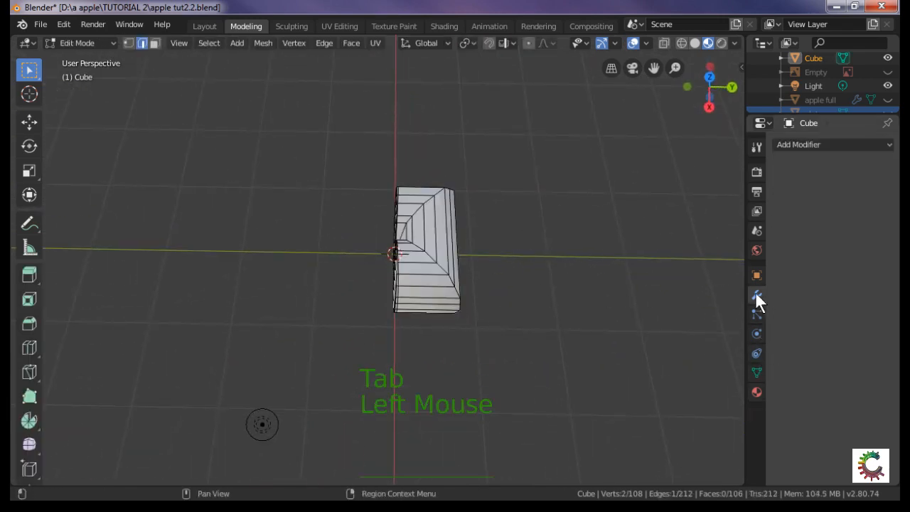
click(805, 146)
click(629, 374)
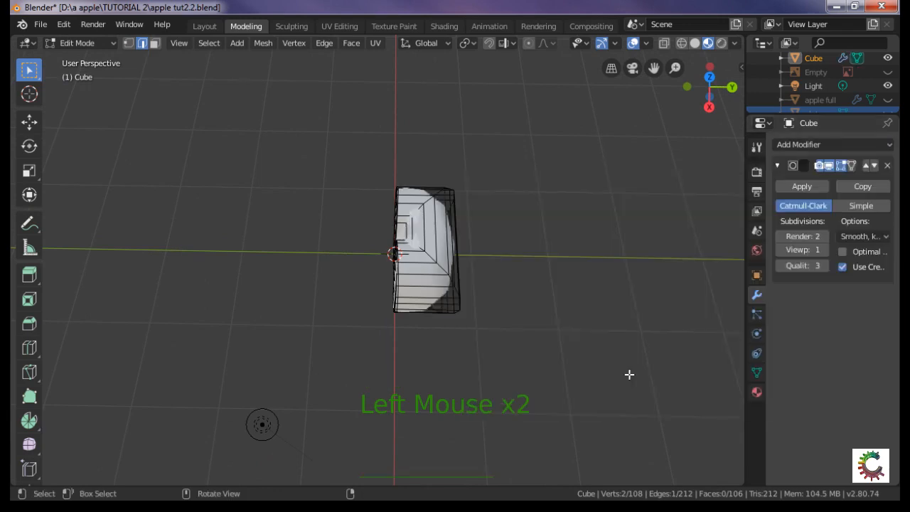
Raise the modifier's subdivisions to 2 in the viewport and 3 for rendering, and compare the result in both modes.
middle_drag(590, 364, 480, 311)
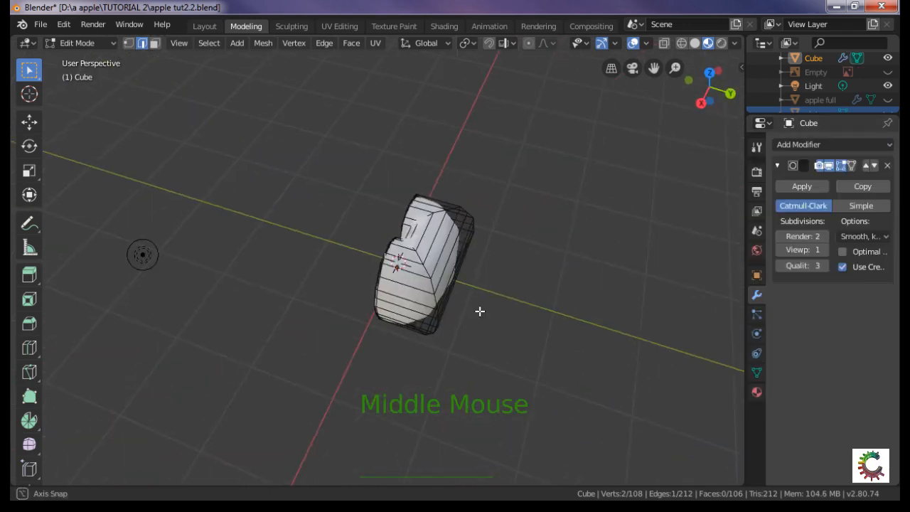
click(823, 250)
middle_drag(619, 268, 535, 247)
click(826, 236)
middle_drag(568, 267, 424, 279)
key(Tab)
key(Tab)
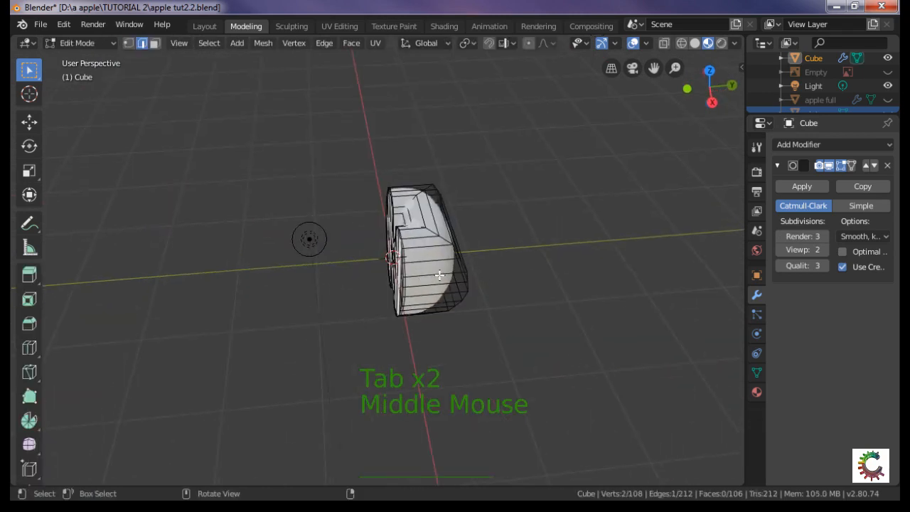
Scale the half apple up along the Y axis in Object Mode to make it deeper, and check its shape.
key(Tab)
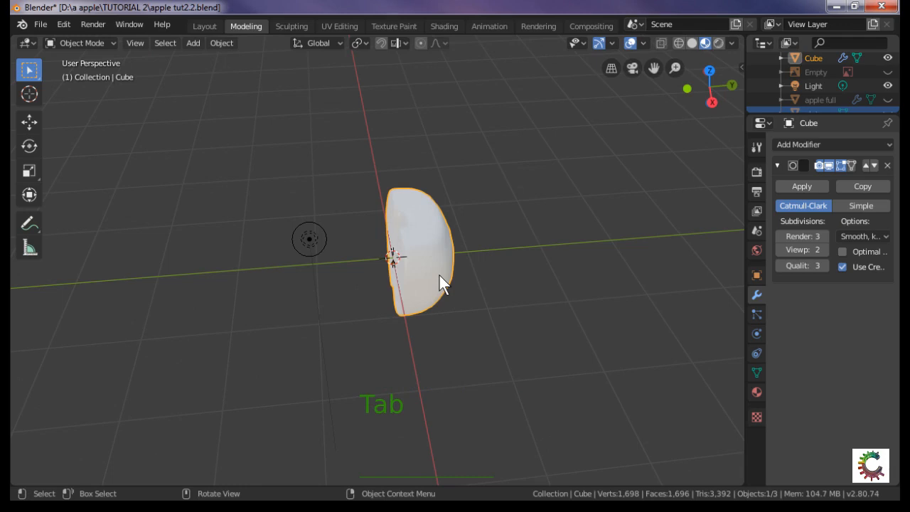
key(s)
key(y)
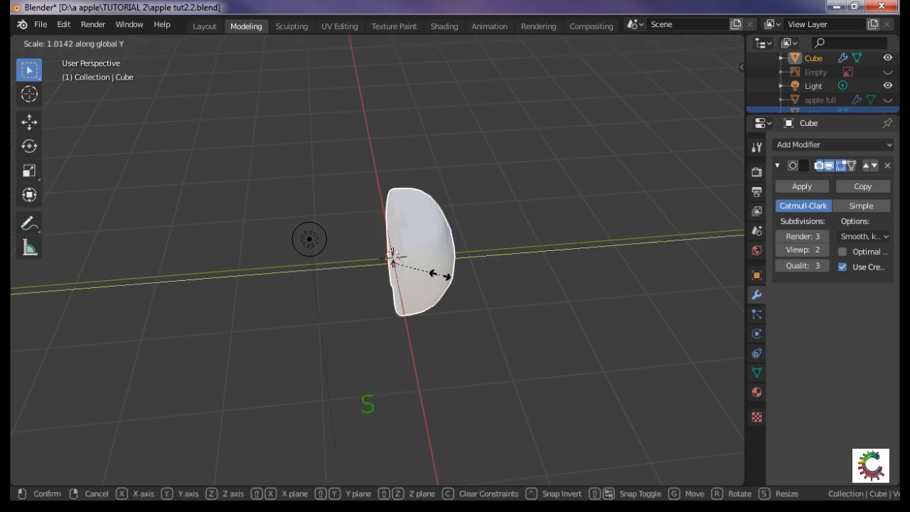
click(452, 275)
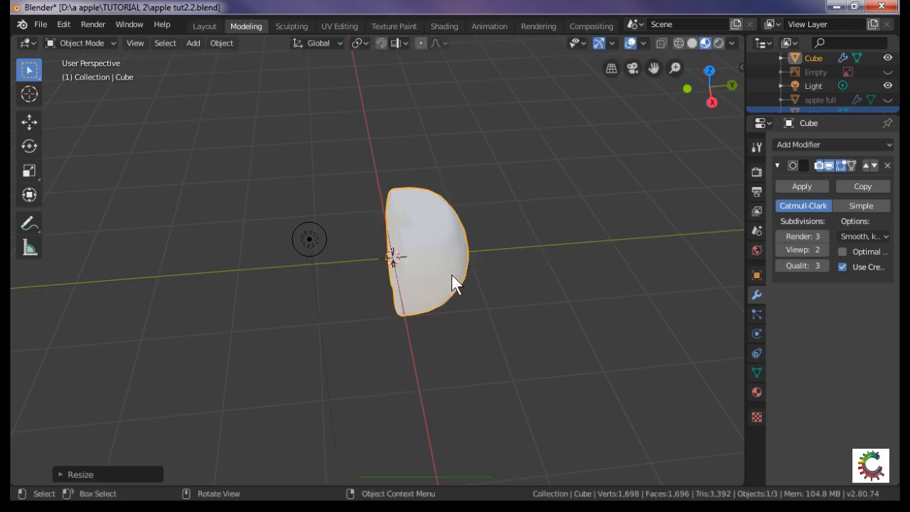
key(Tab)
mouse_move(487, 311)
middle_down()
mouse_move(555, 302)
mouse_move(562, 266)
mouse_move(553, 284)
mouse_move(576, 320)
mouse_move(585, 308)
middle_up()
key(Tab)
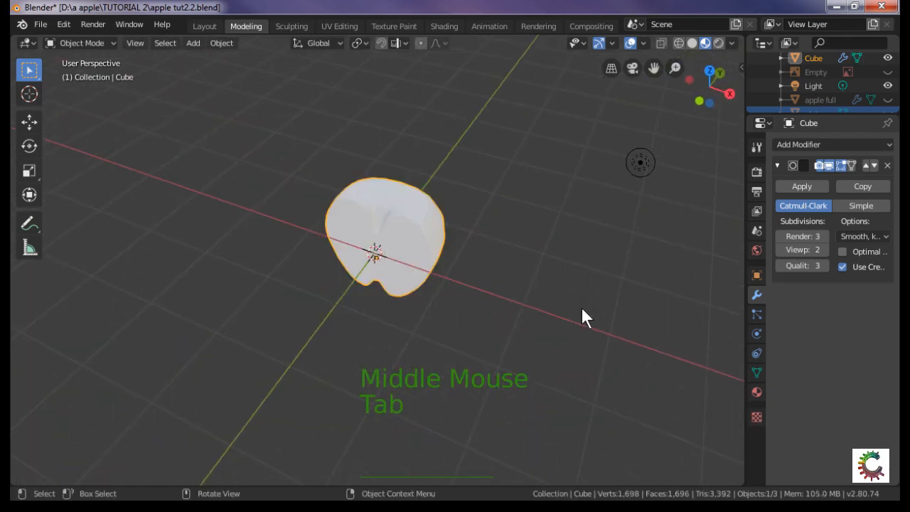
Set both the render and viewport subdivisions of the Subdivision Surface modifier to 1.
key(Tab)
middle_drag(518, 305, 494, 335)
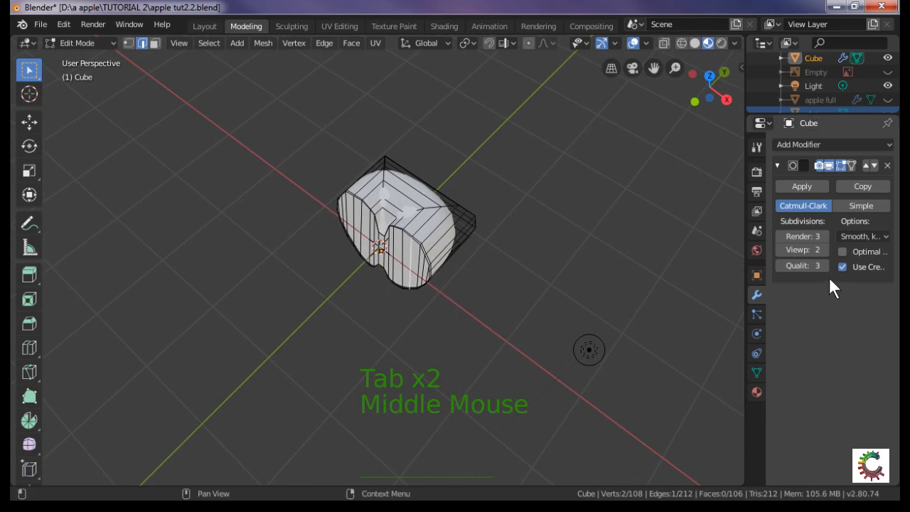
click(781, 236)
click(781, 236)
click(780, 249)
click(780, 250)
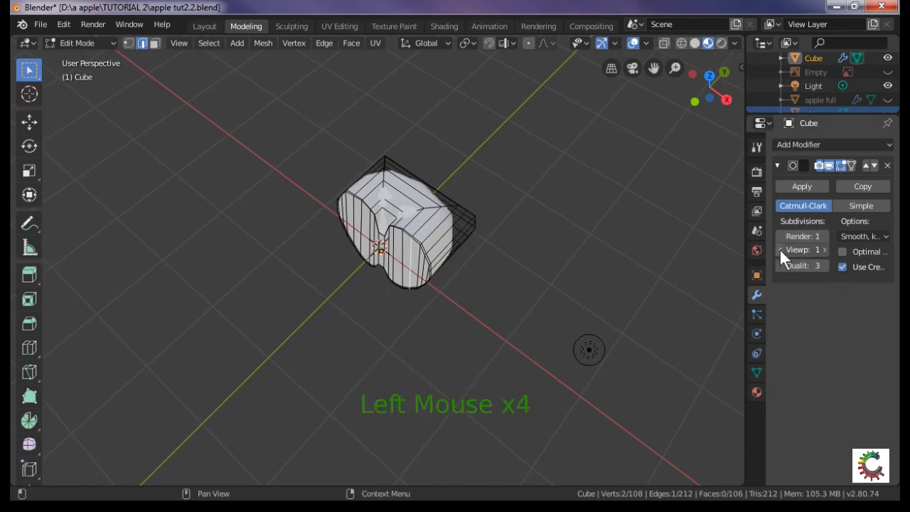
click(823, 250)
Apply the Subdivision Surface modifier in Object Mode and check the half apple from the top view.
click(807, 187)
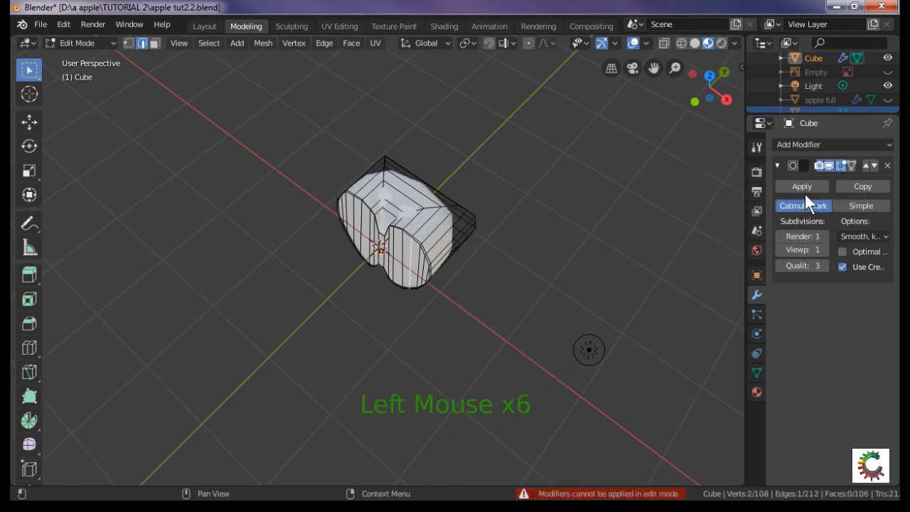
key(Tab)
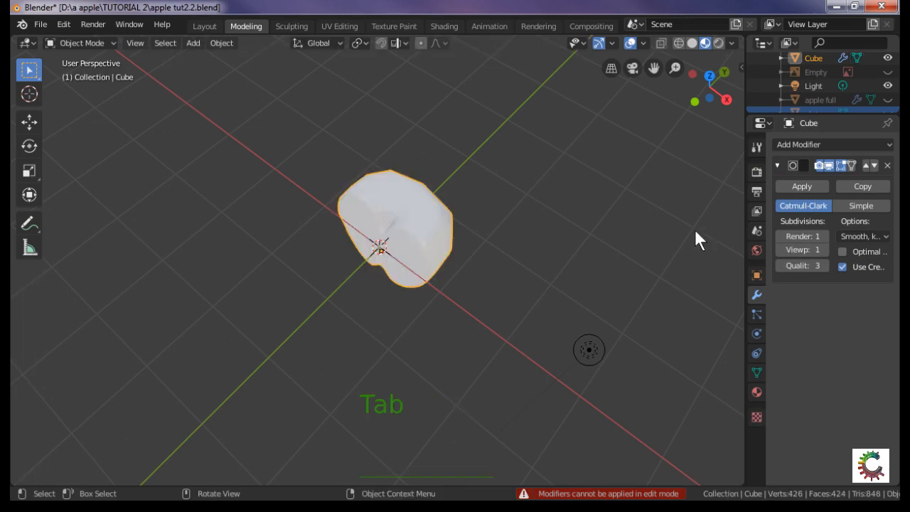
click(802, 186)
middle_drag(503, 261, 540, 227)
key(KP_7)
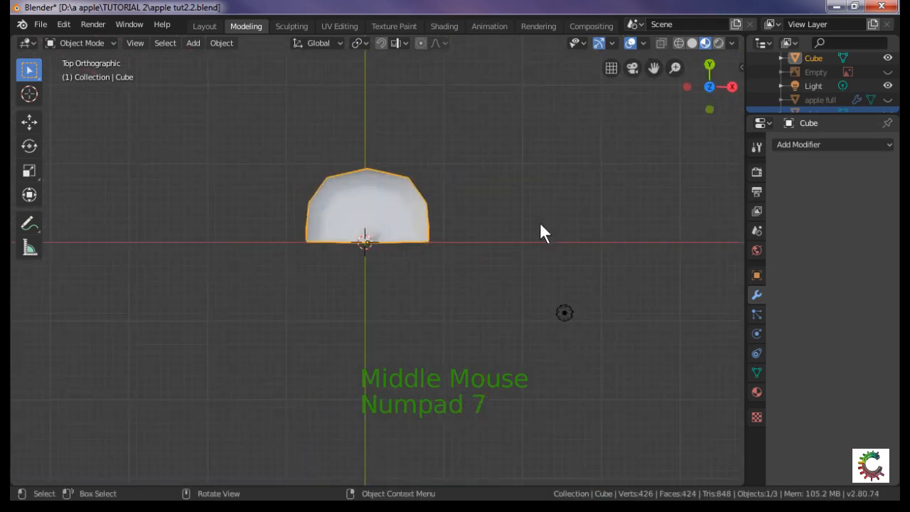
key(Tab)
key(Tab)
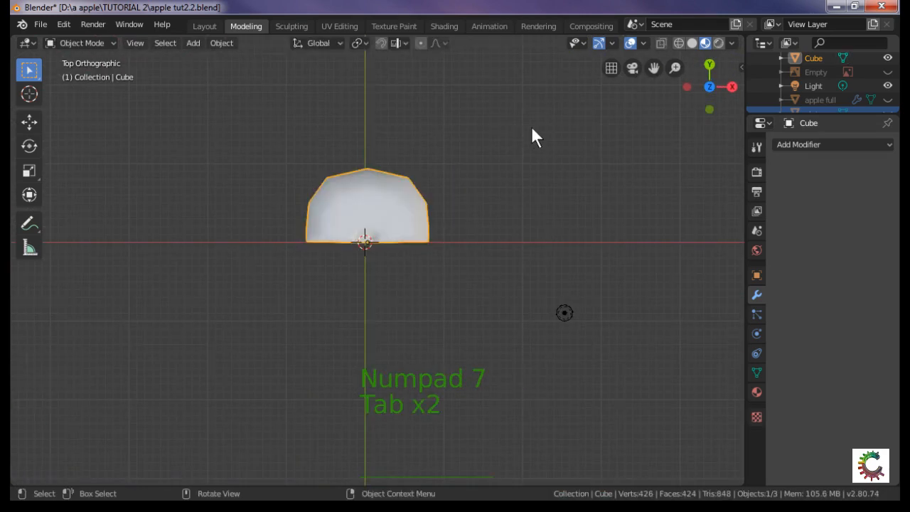
Switch to the UV Editing workspace and assign the existing material named Material to the half apple.
click(343, 26)
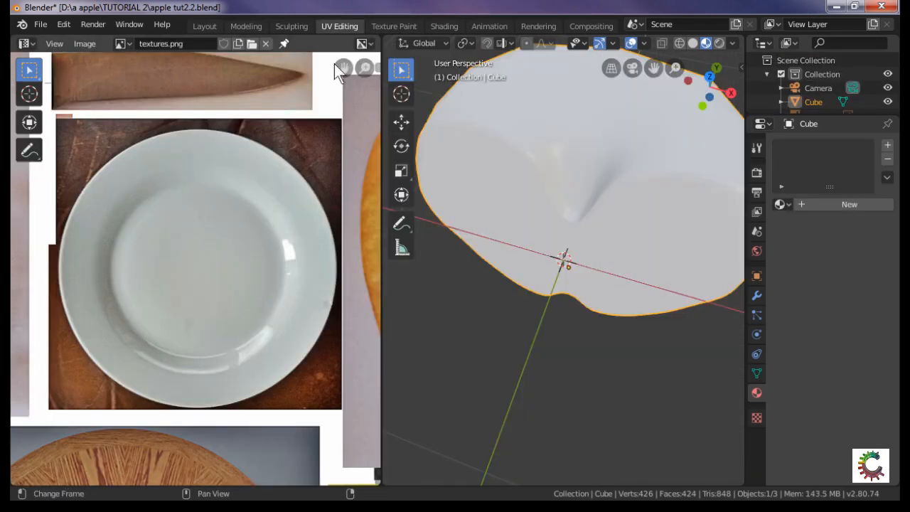
middle_drag(489, 316, 583, 255)
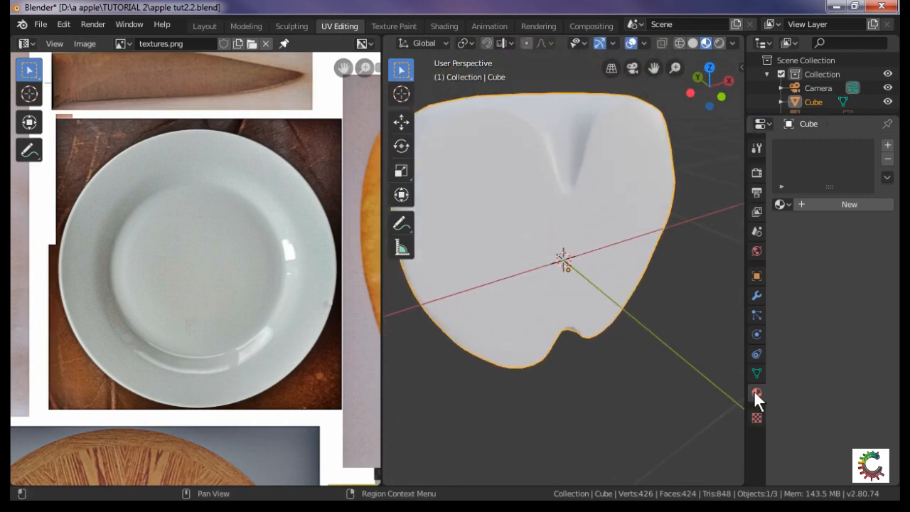
click(781, 204)
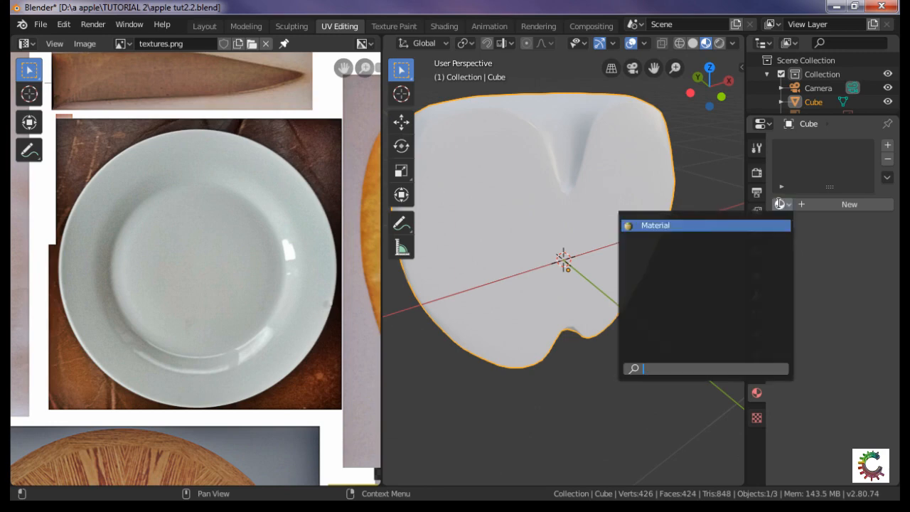
click(690, 224)
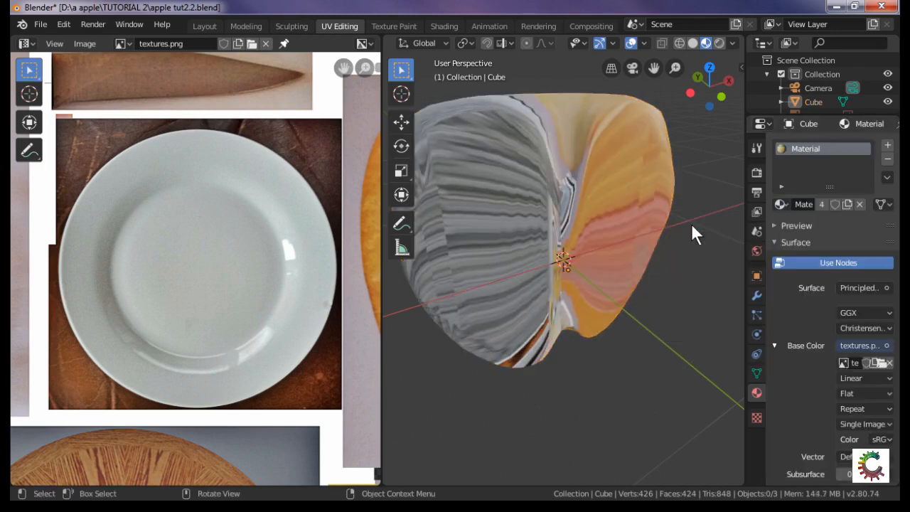
Unwrap the whole half apple in Edit Mode with Project From View, using the top orthographic view.
middle_drag(683, 245, 610, 306)
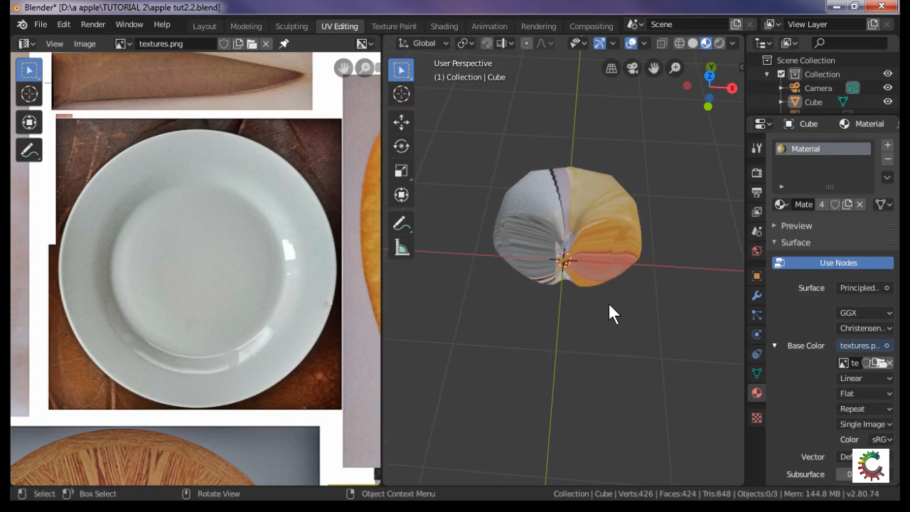
key(KP_7)
key(Tab)
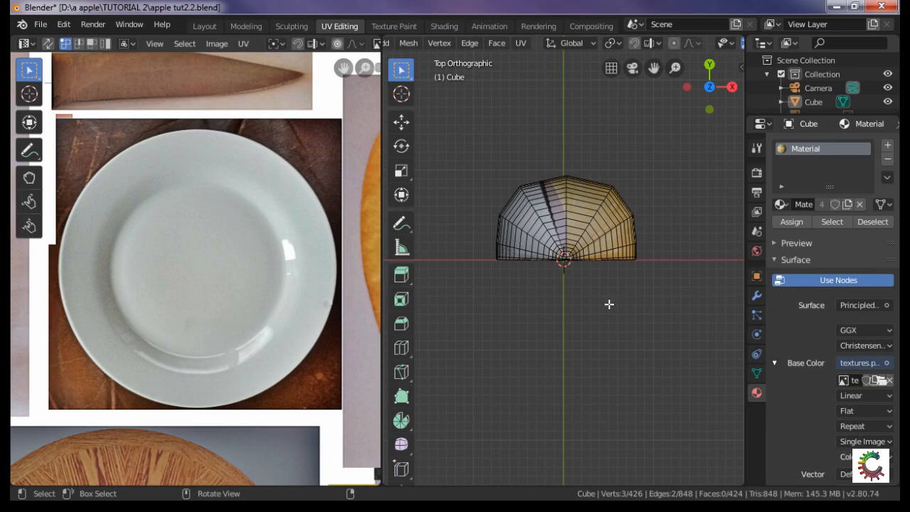
key(a)
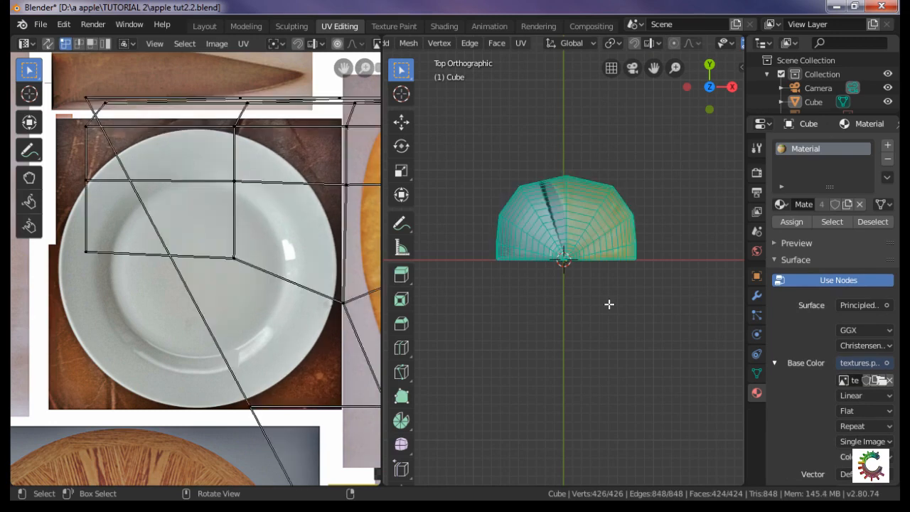
key(u)
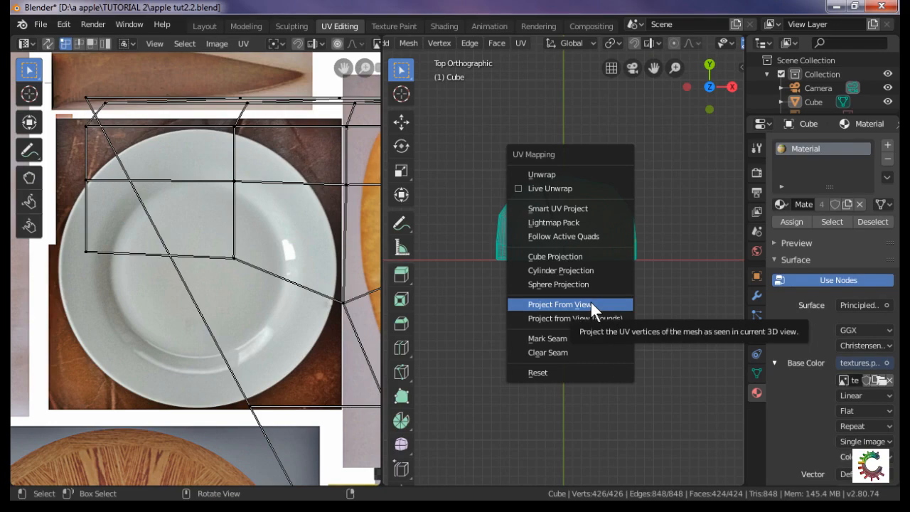
click(590, 304)
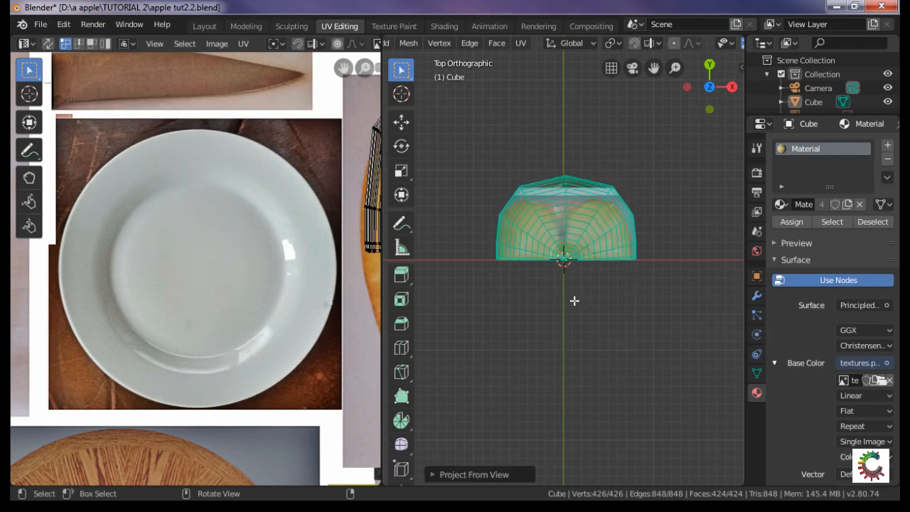
Move the half apple's entire UV island onto the red apple picture and scale it down to about half size.
scroll(252, 300, down, 4)
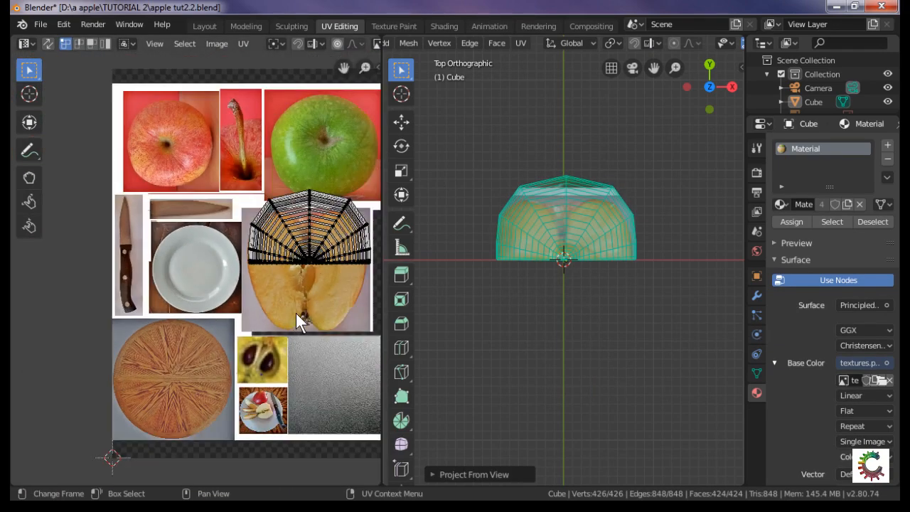
key(a)
key(g)
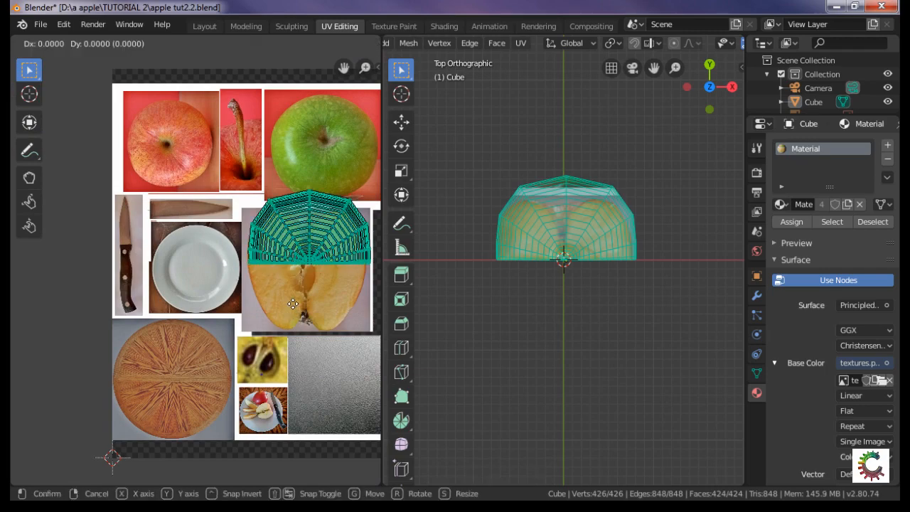
click(156, 203)
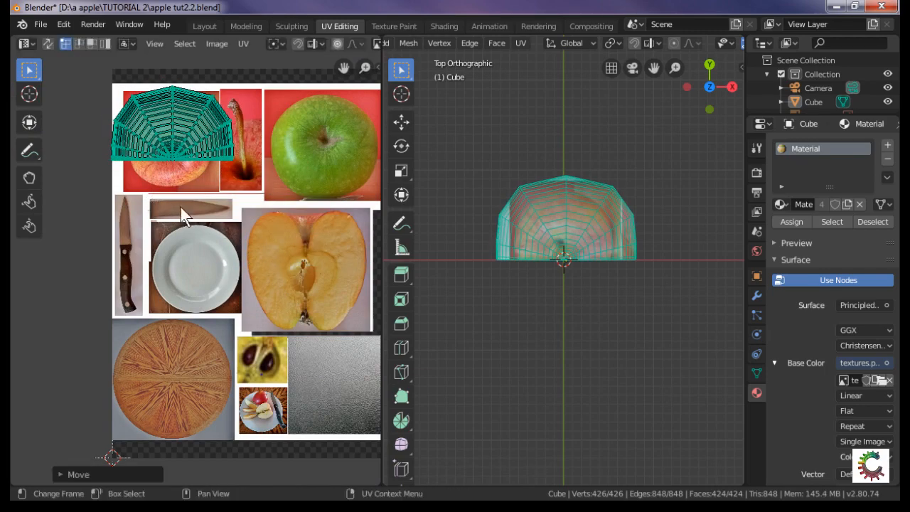
key(s)
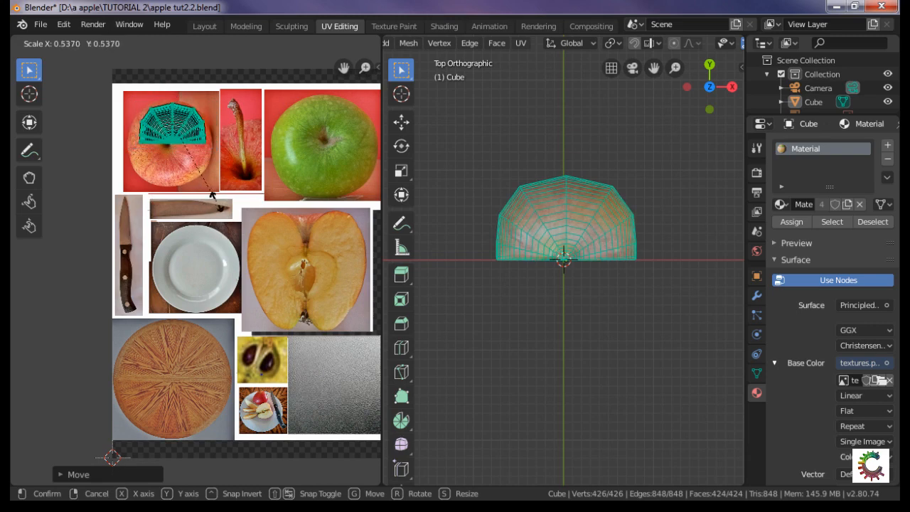
click(218, 203)
Fit the UV island to the red apple picture's upper half by nudging it and stretching it slightly along X and Y, and return to Object Mode.
key(g)
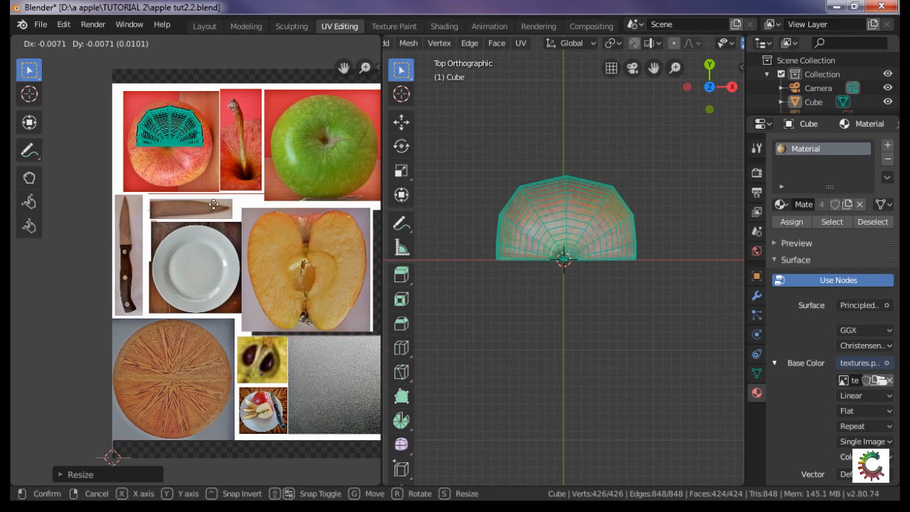
click(213, 205)
key(s)
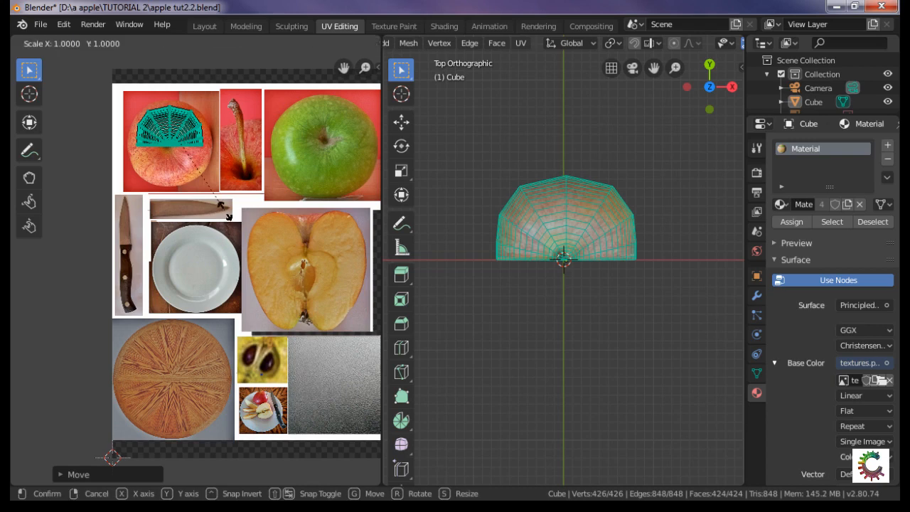
key(x)
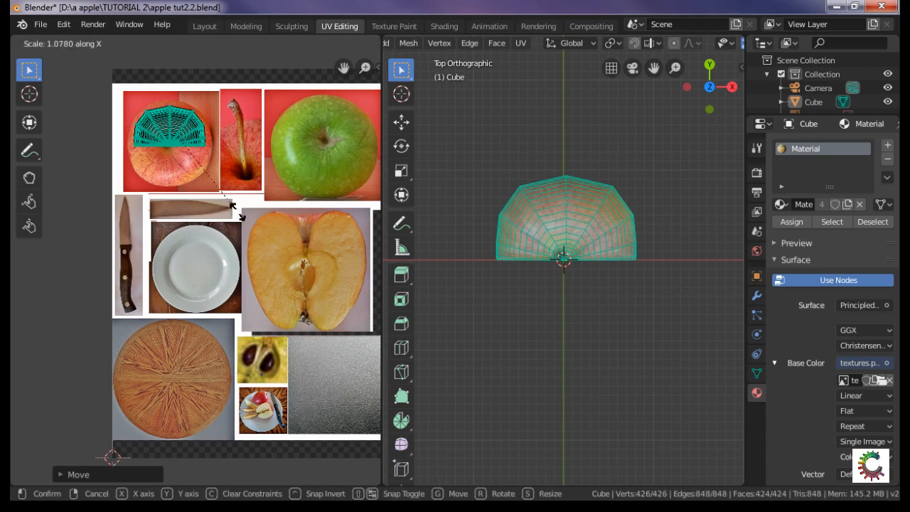
click(243, 210)
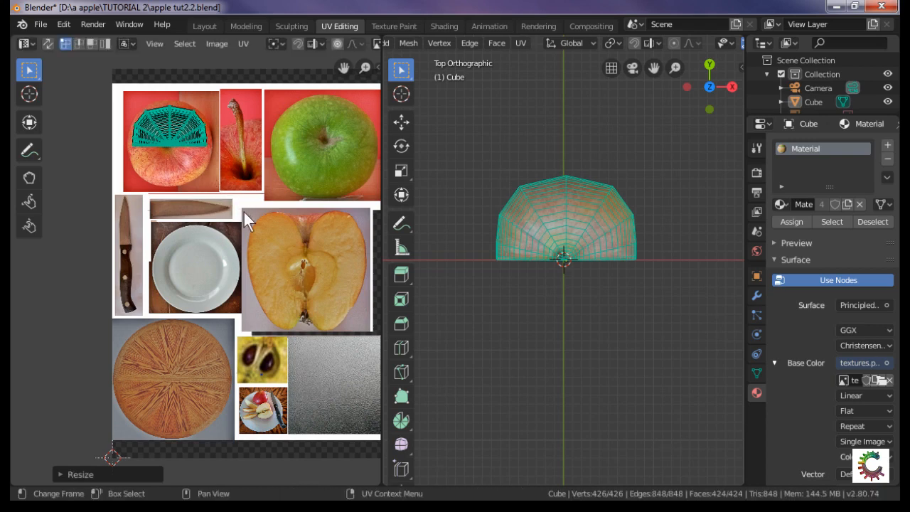
key(s)
key(y)
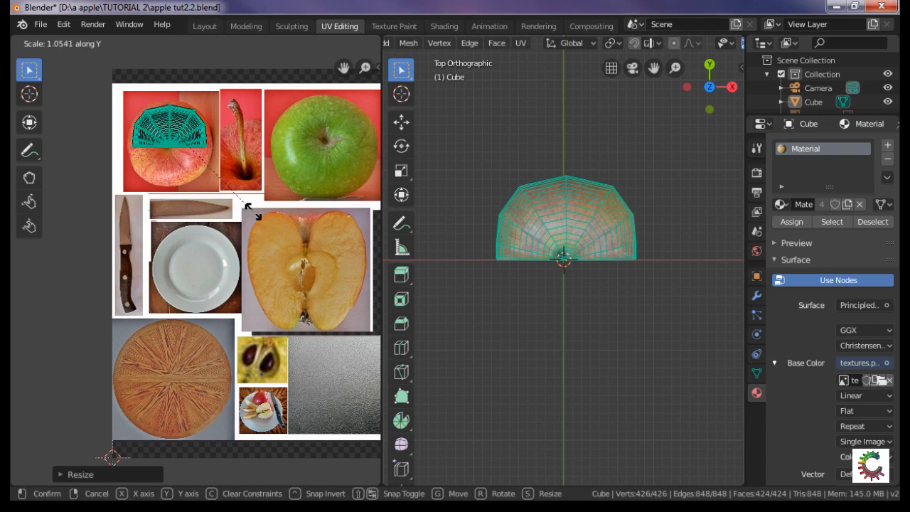
click(257, 211)
click(601, 289)
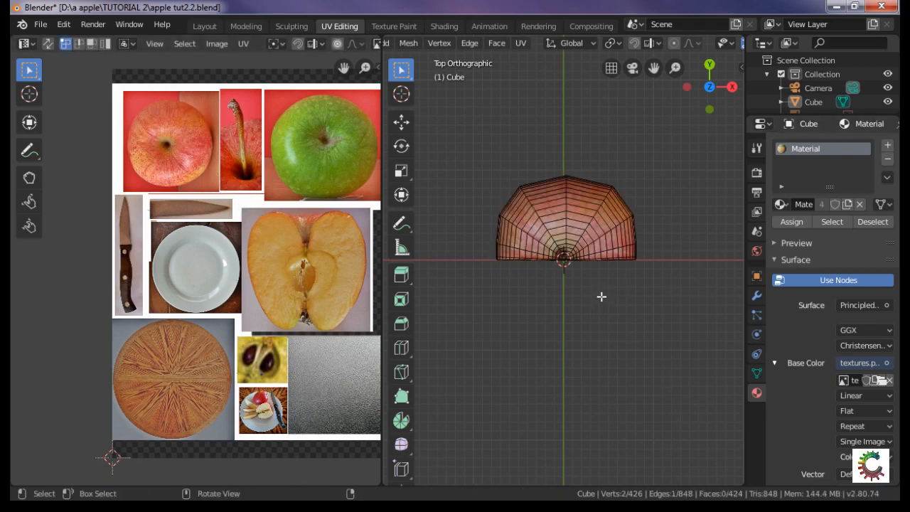
key(Tab)
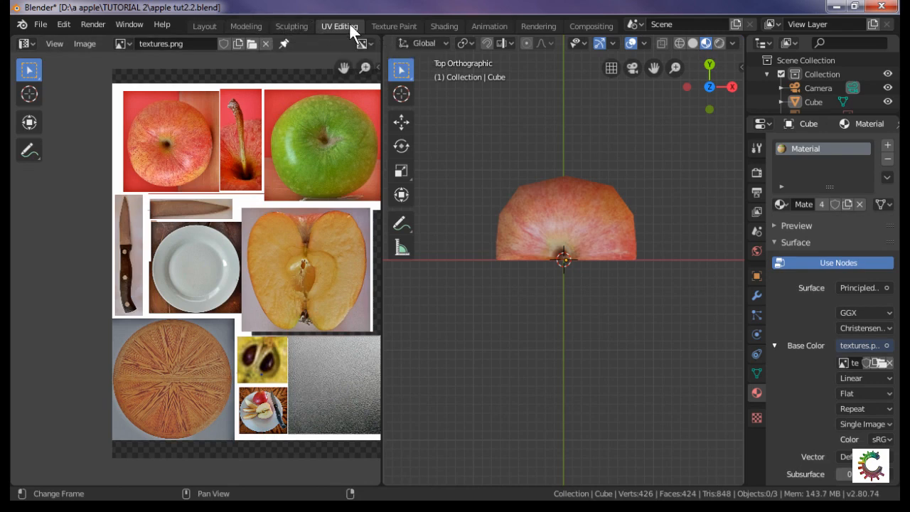
Switch to the Modeling workspace and set up face selection in Edit Mode, with the half apple's cut side in view.
click(246, 26)
middle_drag(484, 314, 464, 213)
scroll(437, 257, up, 4)
middle_drag(431, 294, 435, 265)
scroll(435, 264, up, 5)
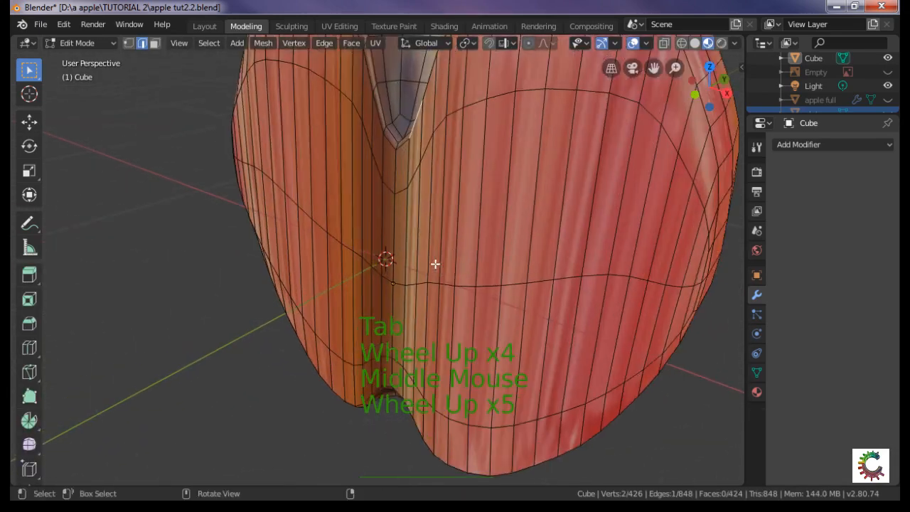
scroll(465, 247, down, 3)
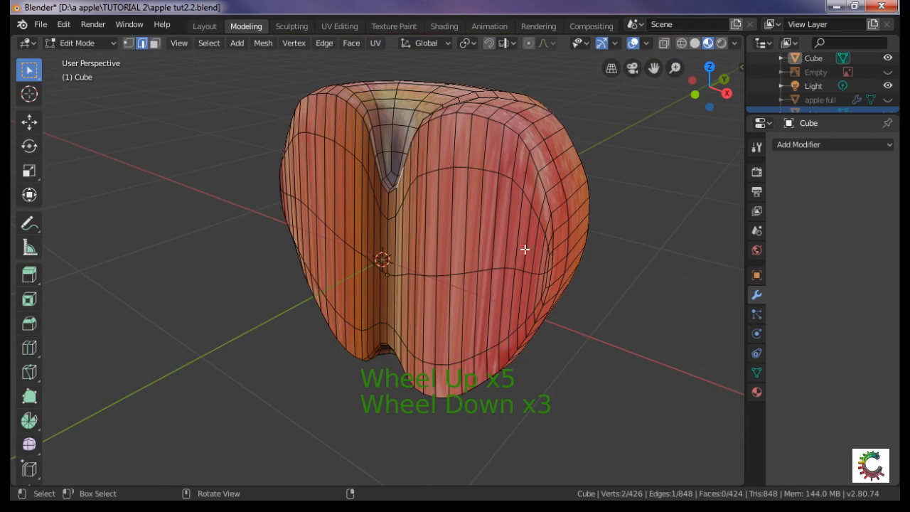
middle_drag(479, 231, 528, 238)
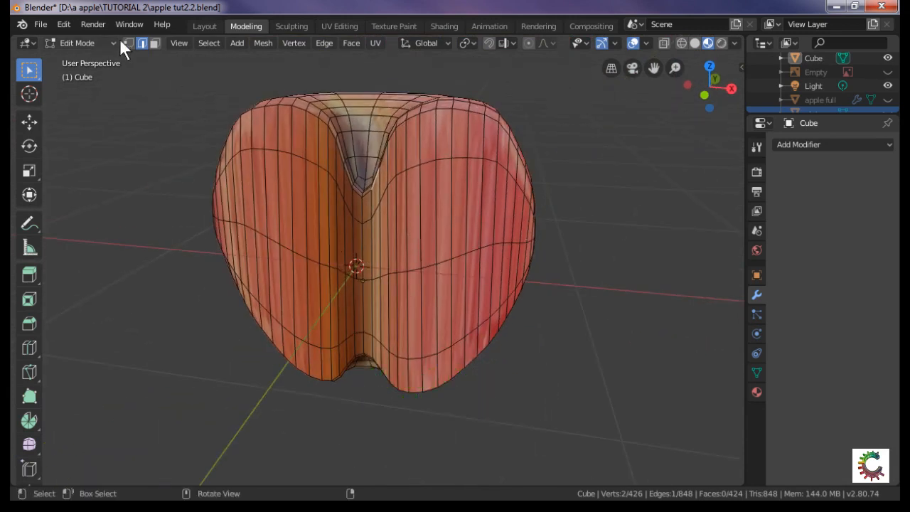
click(150, 43)
click(152, 42)
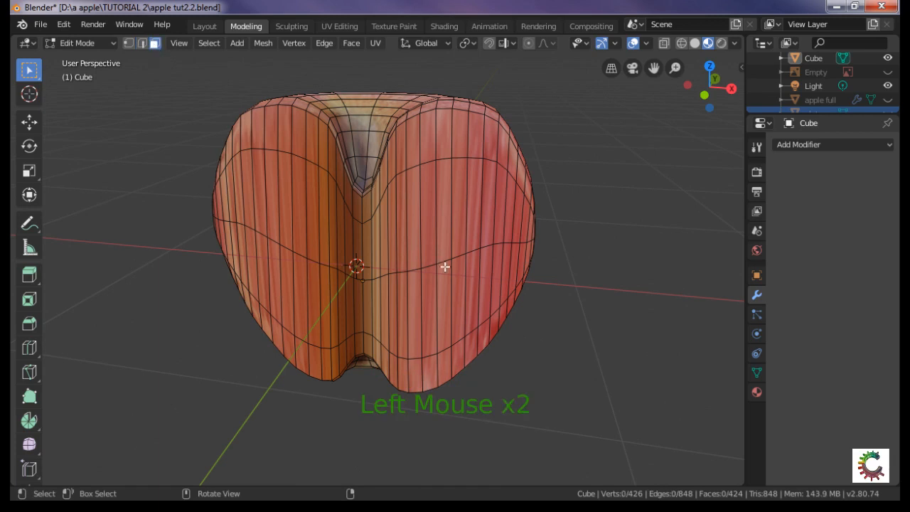
Select the two middle rows of faces across the half apple's cut side using shortest-path picks.
click(530, 230)
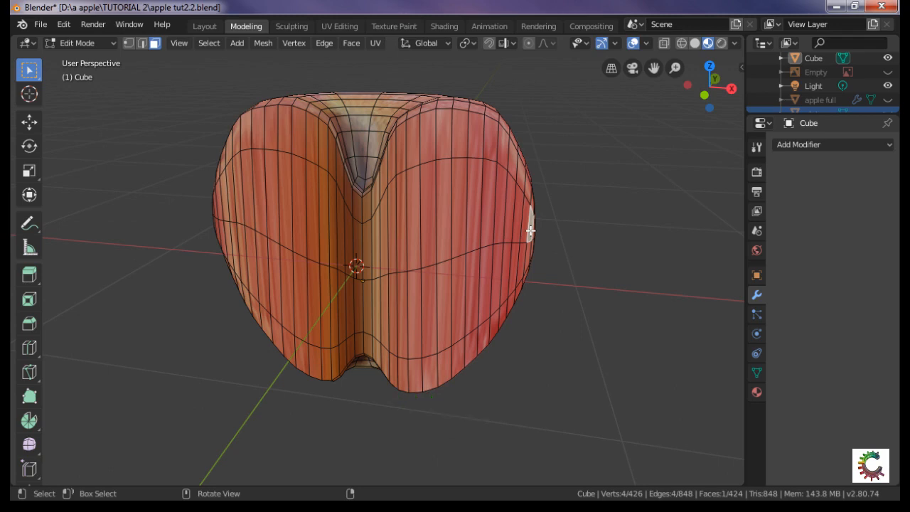
key(ctrl)
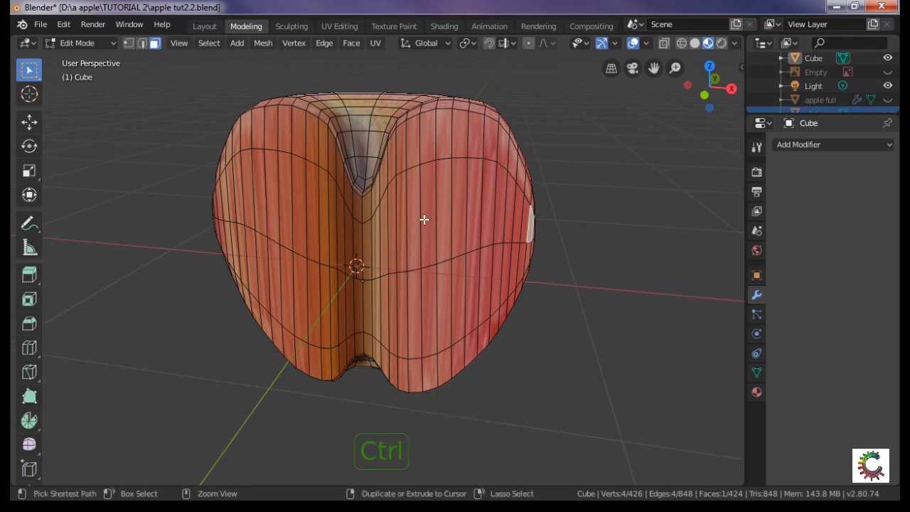
ctrl+click(252, 201)
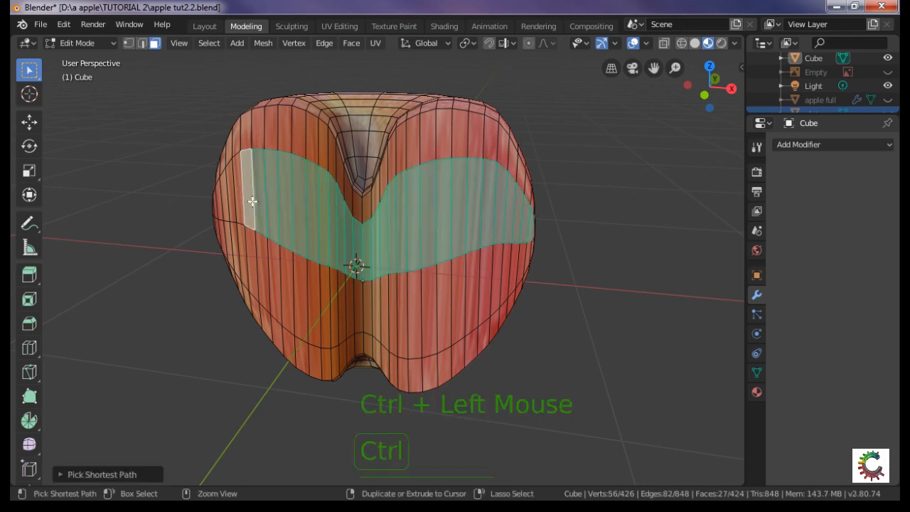
ctrl+click(215, 206)
ctrl+click(411, 290)
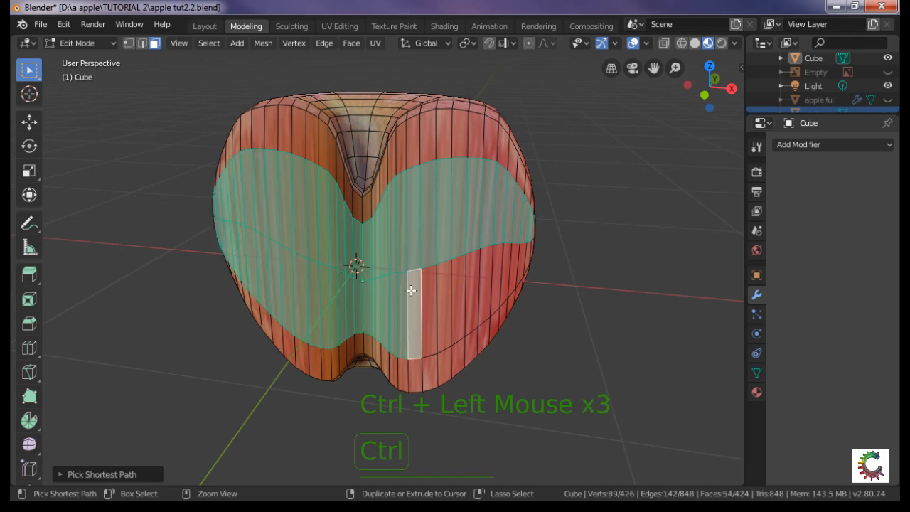
ctrl+click(524, 255)
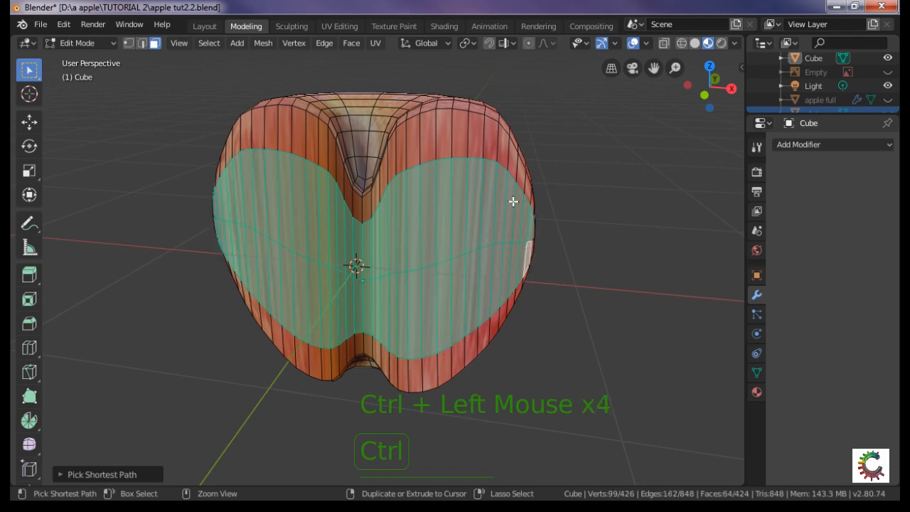
Extend the face selection with shortest-path picks to the upper and lower rows of the cut side.
ctrl+click(470, 134)
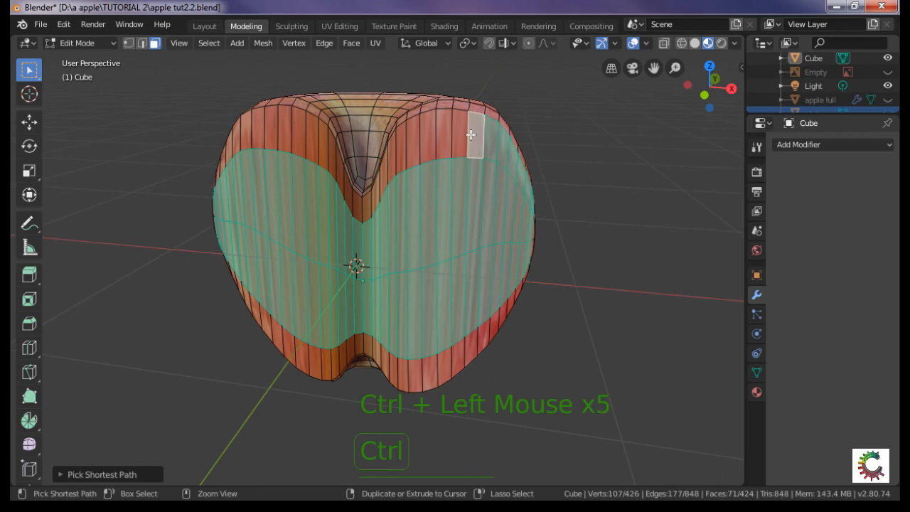
ctrl+click(369, 205)
ctrl+click(255, 131)
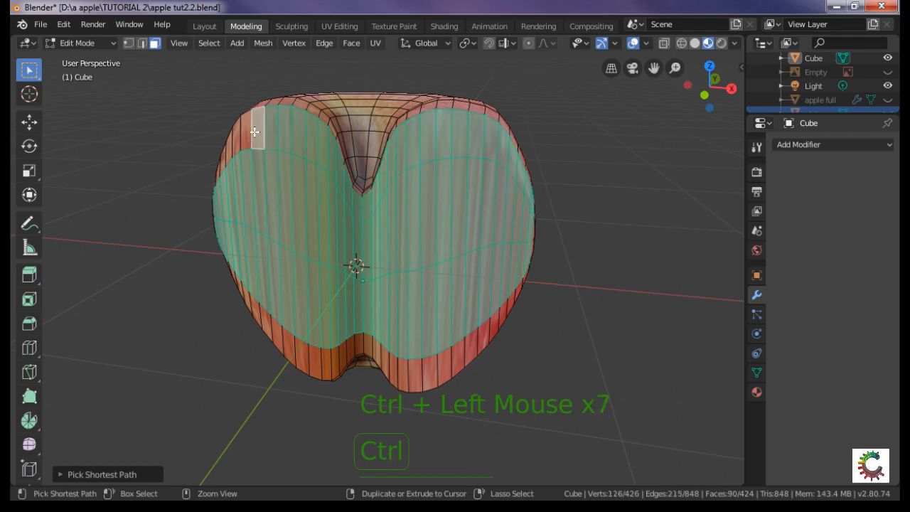
ctrl+click(218, 173)
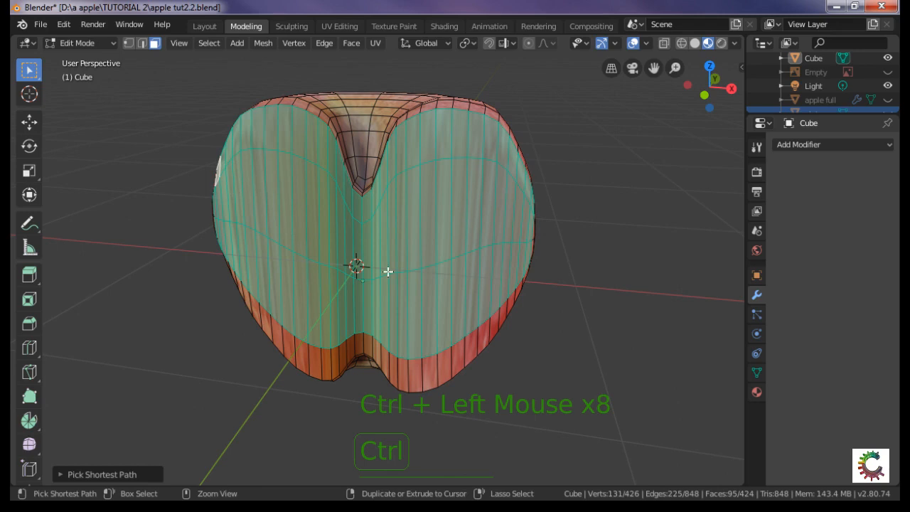
ctrl+click(375, 352)
ctrl+click(519, 286)
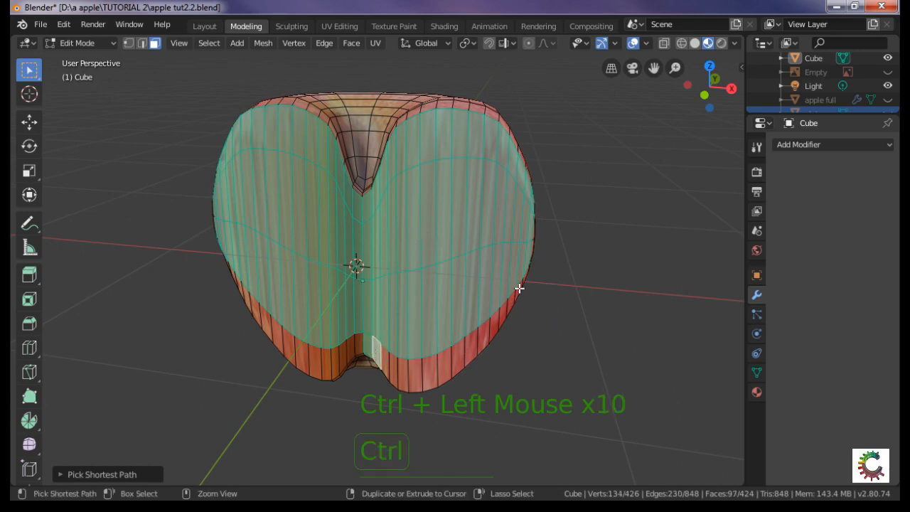
ctrl+click(238, 283)
Add the missed narrow faces along the cut side's lower left rim to the selection.
middle_drag(435, 224, 510, 173)
scroll(351, 92, up, 6)
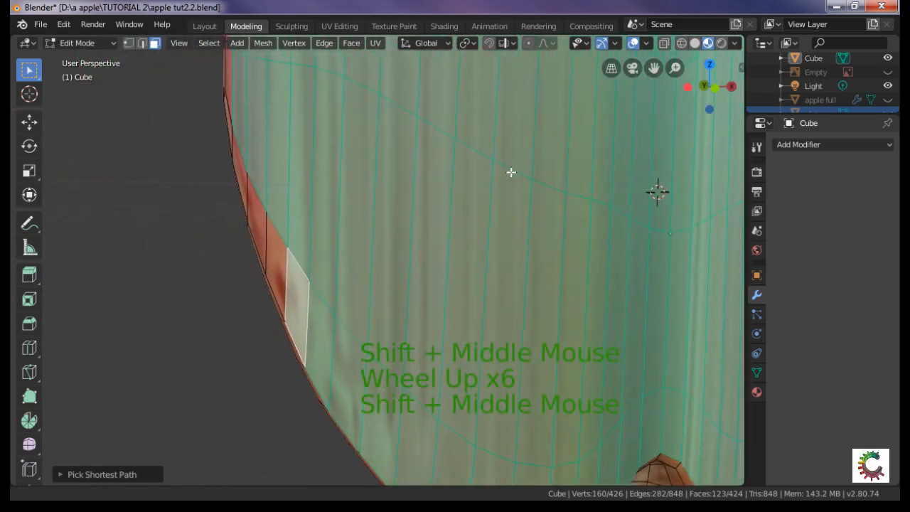
shift+click(257, 223)
shift+click(256, 221)
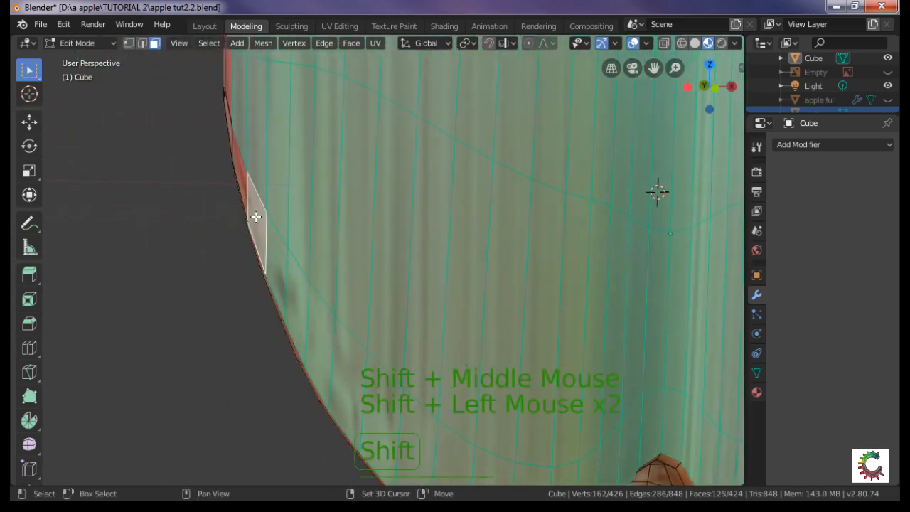
shift+click(240, 167)
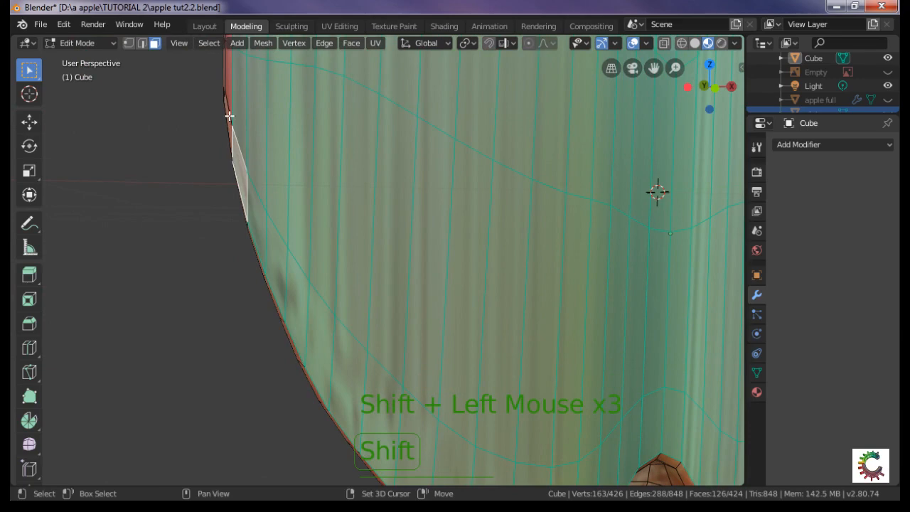
shift+click(228, 91)
scroll(228, 91, down, 4)
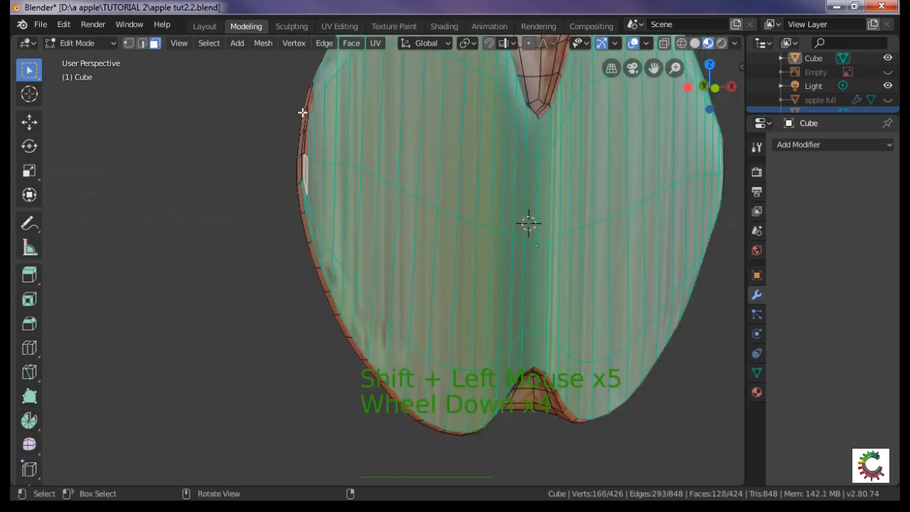
Add the remaining narrow faces along the upper and middle left rim of the cut side to the face selection.
shift+middle_drag(417, 60, 457, 211)
scroll(412, 270, up, 5)
middle_drag(412, 270, 460, 285)
key(shift)
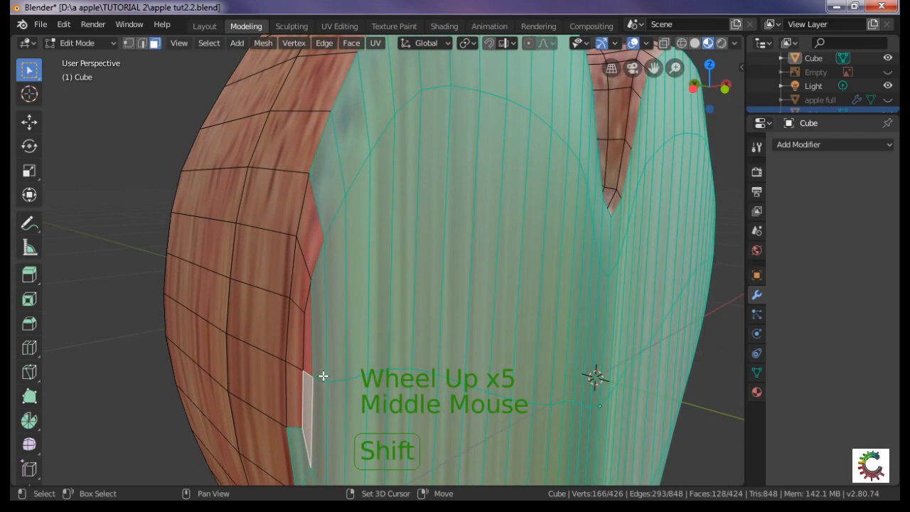
shift+click(320, 234)
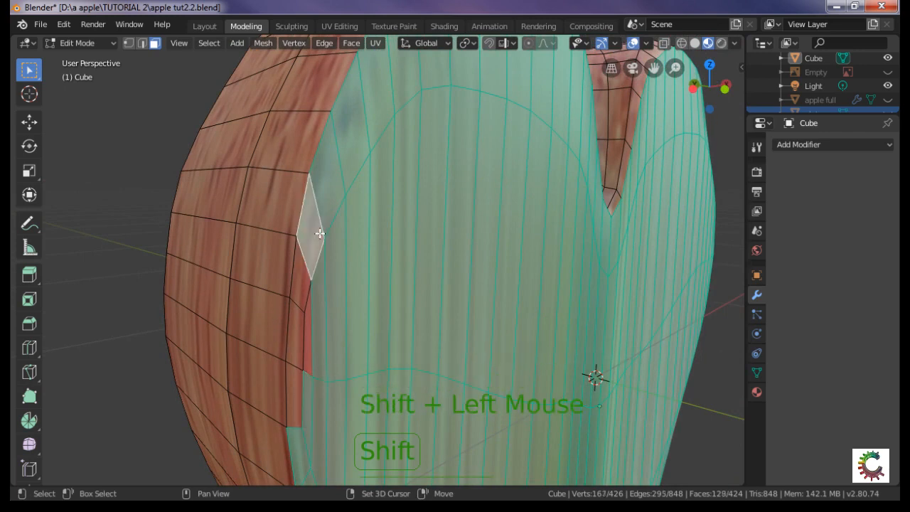
shift+click(303, 295)
shift+click(298, 343)
shift+click(306, 347)
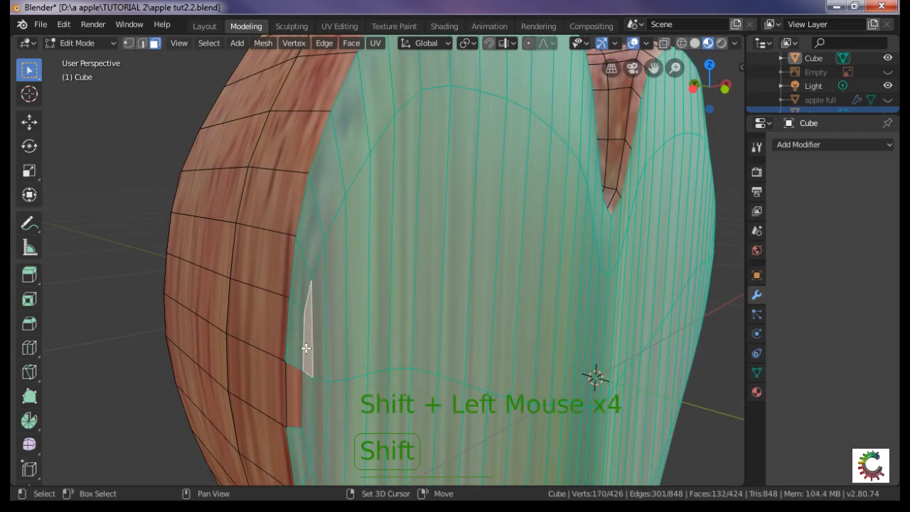
shift+click(297, 396)
Extend the selection along the cut side's right rim with individual faces and a shortest-path pick.
scroll(451, 414, down, 4)
middle_drag(452, 414, 583, 400)
scroll(583, 400, down, 5)
shift+click(579, 281)
shift+click(582, 255)
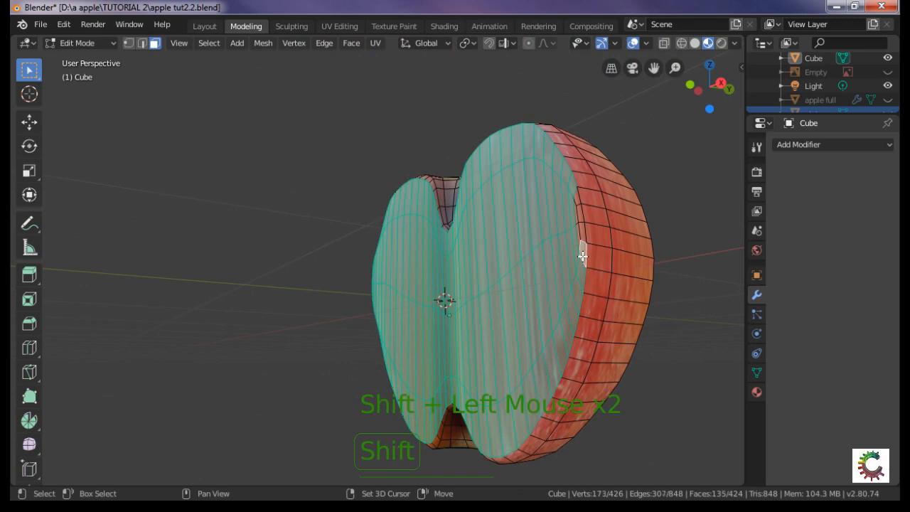
ctrl+click(575, 198)
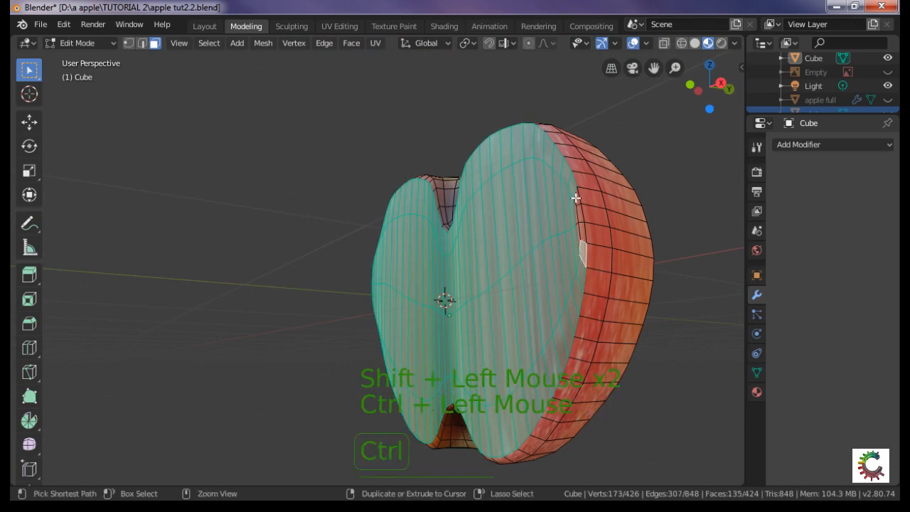
Add the two missed sliver faces just inside the right rim to the cut-side selection.
scroll(587, 213, up, 5)
shift+middle_drag(590, 219, 320, 201)
shift+scroll(296, 209, down, 3)
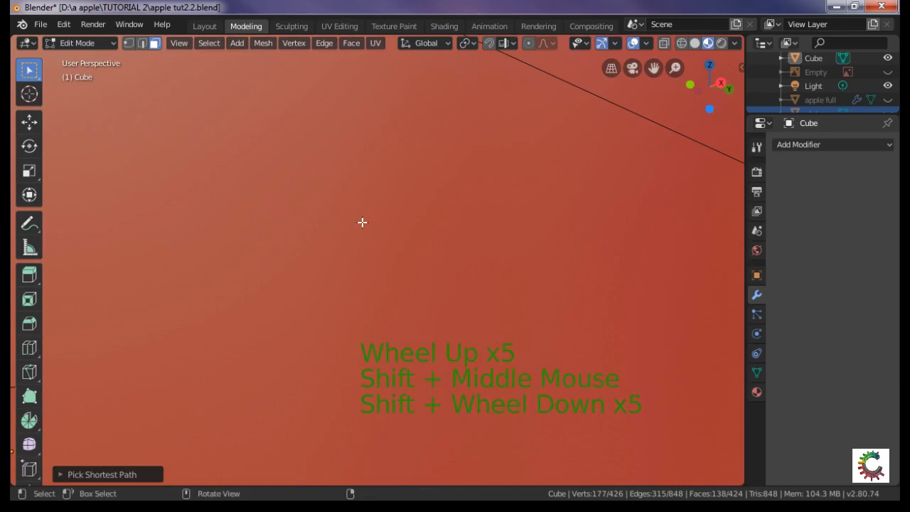
shift+scroll(362, 221, down, 2)
scroll(384, 236, down, 3)
middle_drag(385, 236, 406, 238)
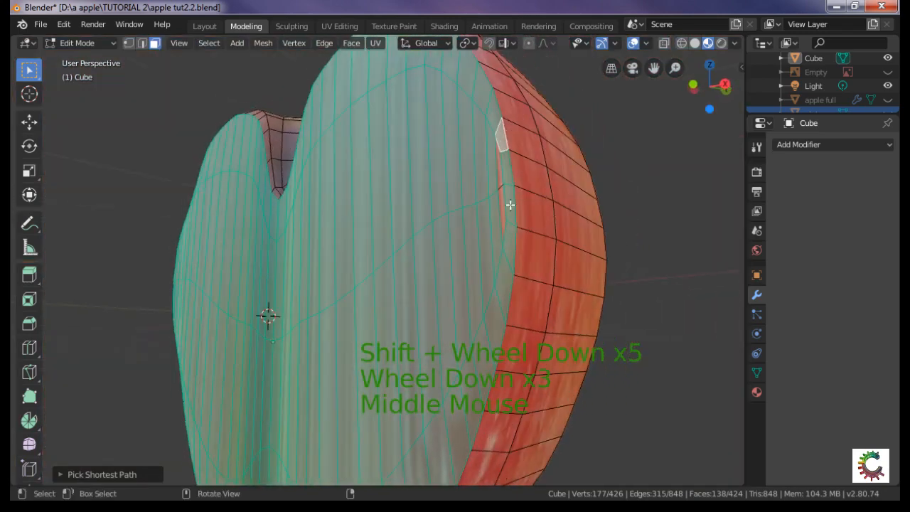
scroll(518, 201, up, 3)
scroll(517, 200, down, 2)
shift+click(576, 179)
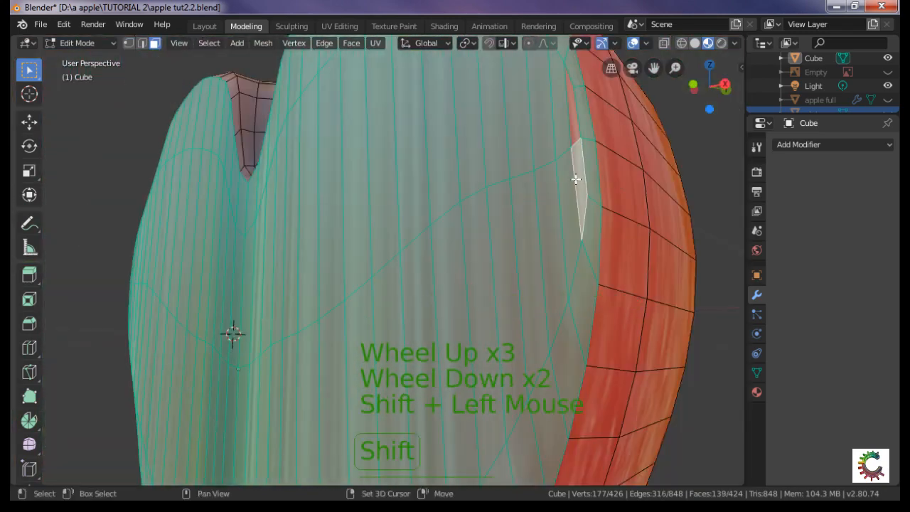
shift+click(570, 119)
Unwrap the selected cut-side faces with Project From View in the front orthographic view.
scroll(526, 199, down, 5)
middle_drag(540, 249, 587, 340)
key(KP_1)
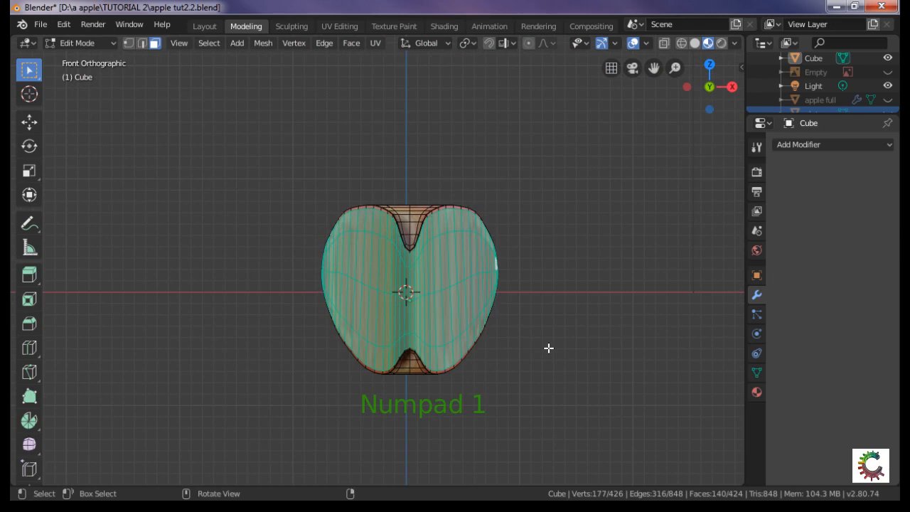
key(u)
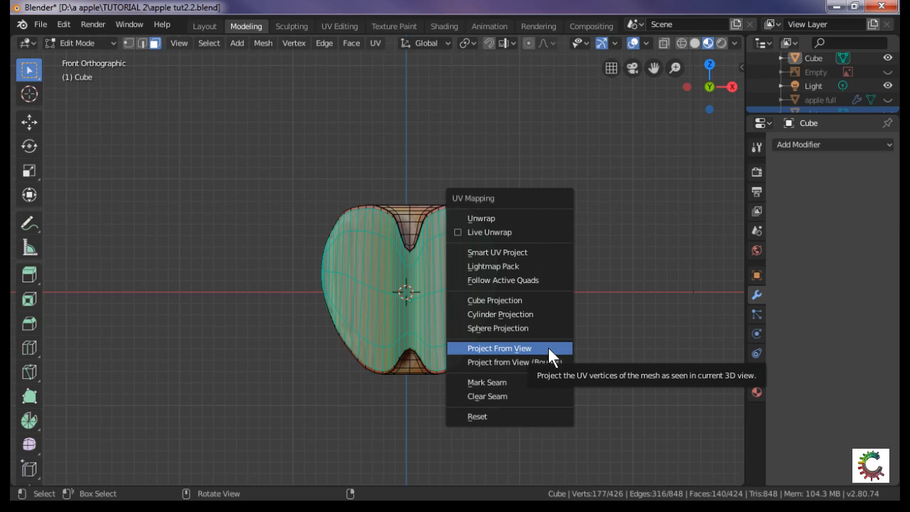
click(548, 348)
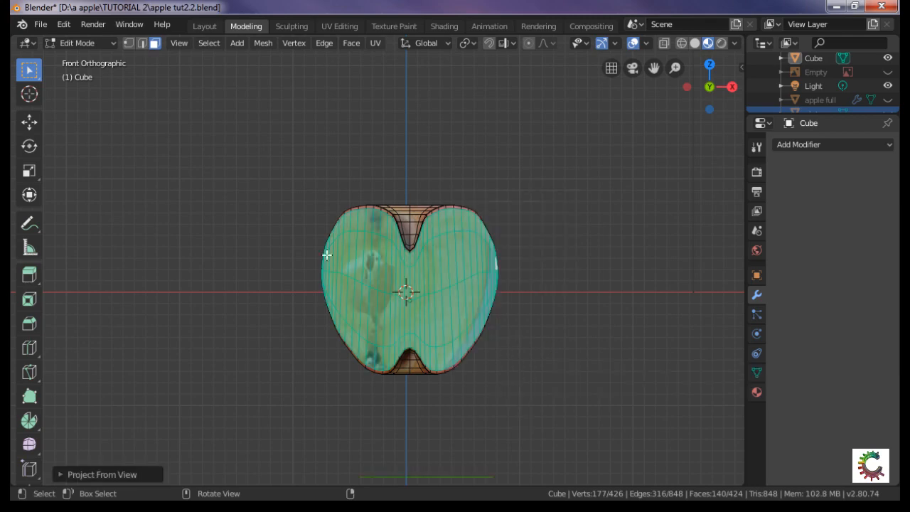
Switch to the UV Editing workspace and move the cut-side UVs onto the centre of the halved apple picture.
click(338, 26)
scroll(327, 366, up, 3)
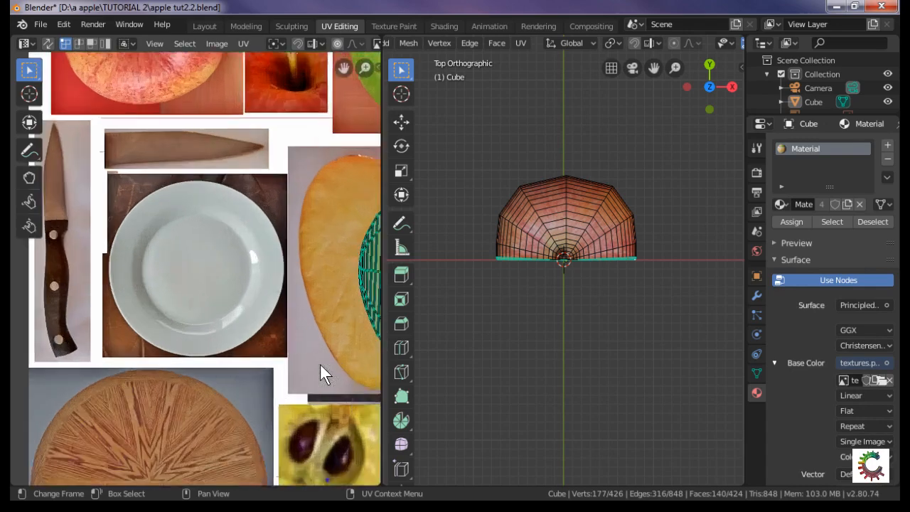
scroll(322, 367, down, 1)
middle_drag(323, 365, 155, 360)
key(g)
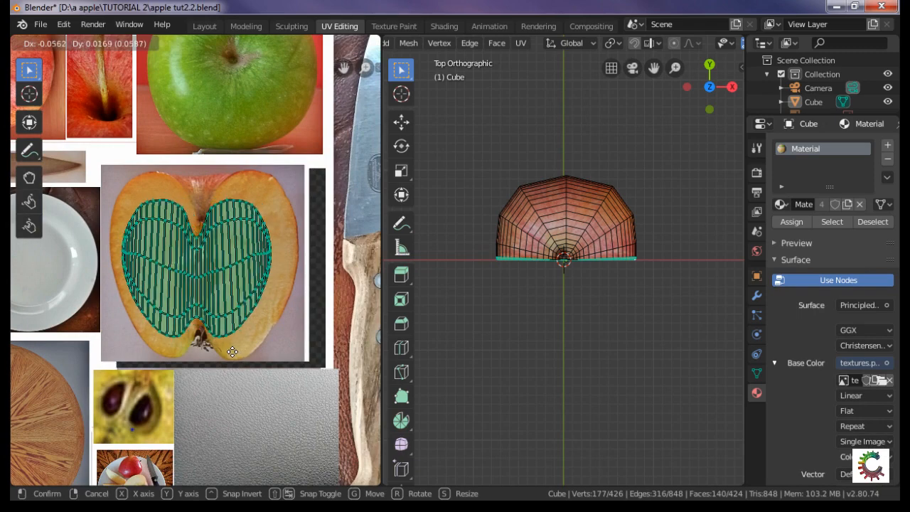
click(238, 353)
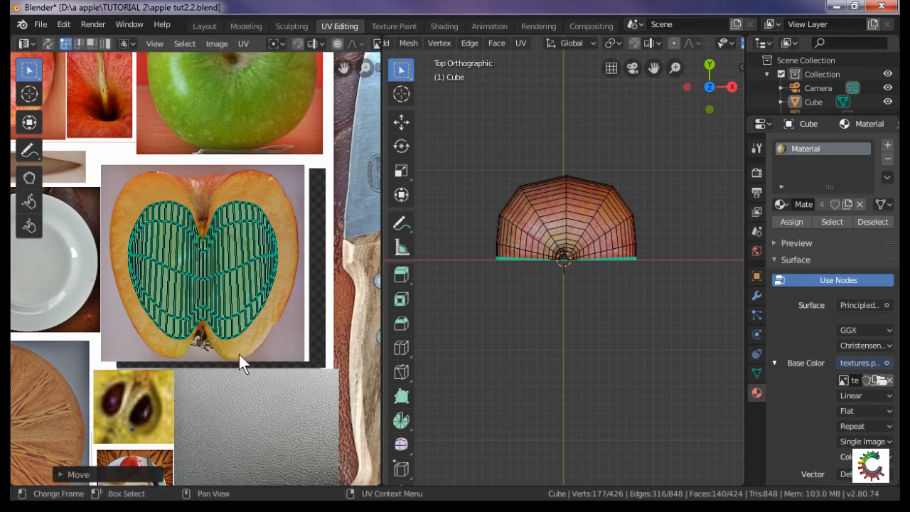
Enlarge the cut-side UVs by about 1.16, re-centre them, and stretch them slightly along Y to fit the halved apple picture.
key(s)
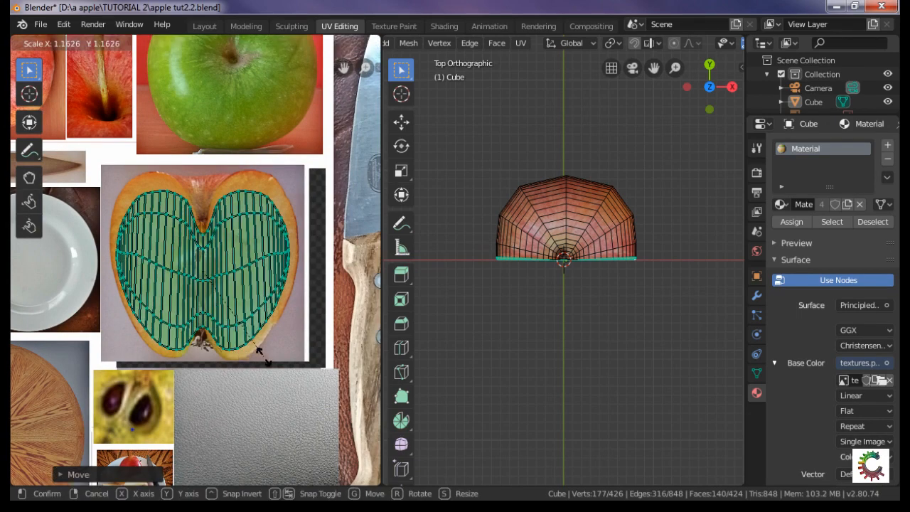
click(263, 357)
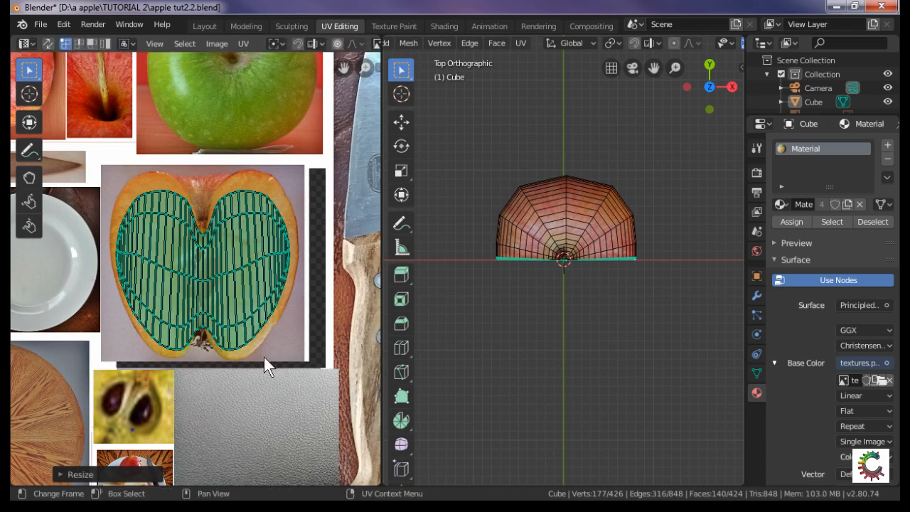
key(g)
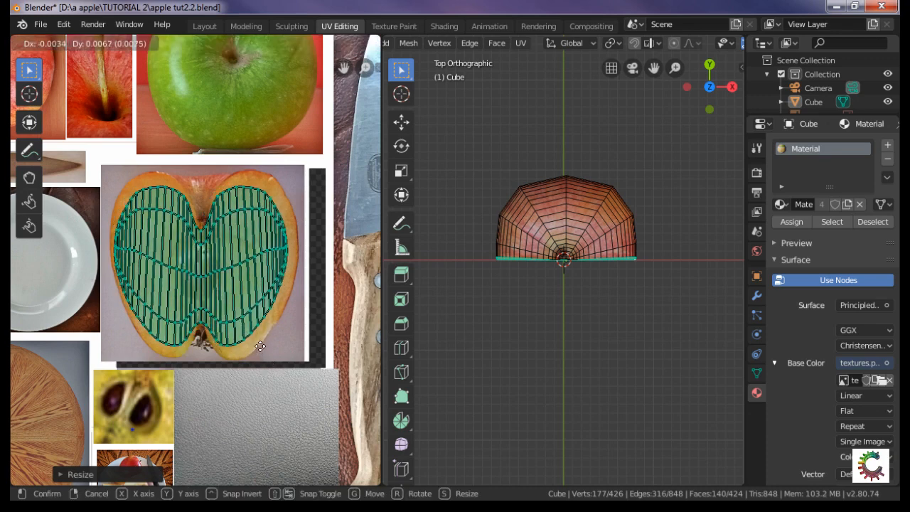
click(262, 349)
key(s)
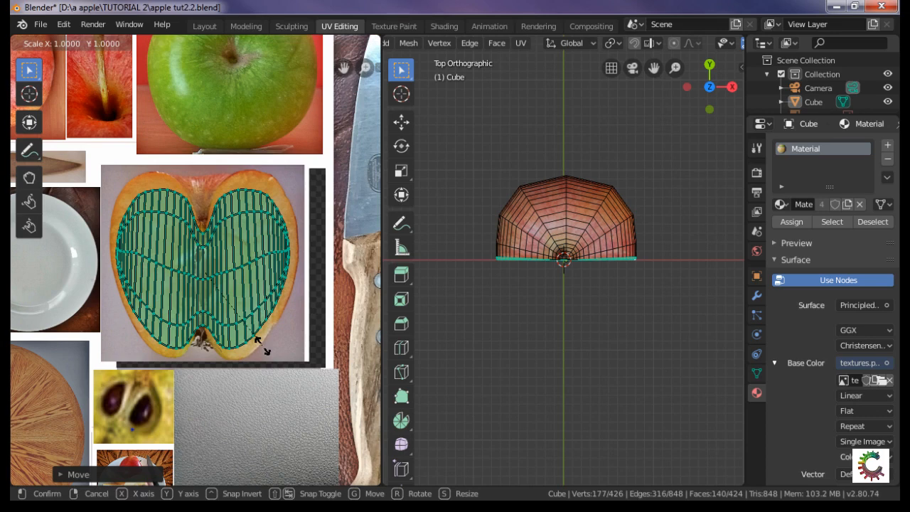
key(y)
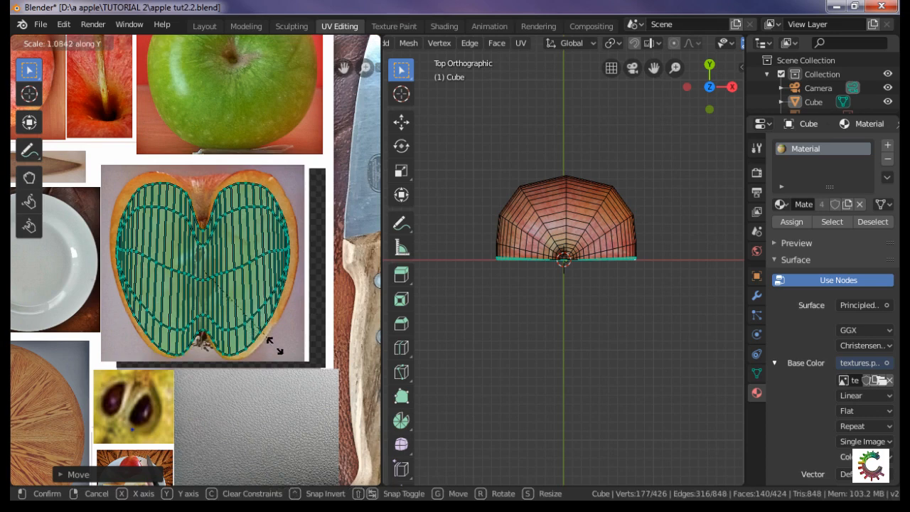
click(274, 346)
Add a loop cut around the half apple's skin and slide it close to the cut-side rim.
middle_drag(601, 368, 528, 286)
key(Tab)
scroll(632, 329, up, 5)
middle_drag(631, 329, 563, 339)
key(Tab)
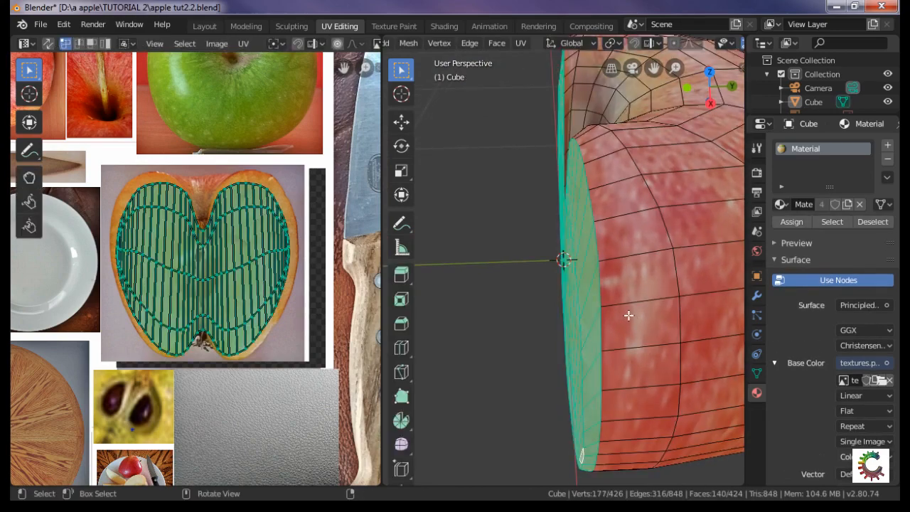
click(633, 292)
key(ctrl+r)
click(631, 293)
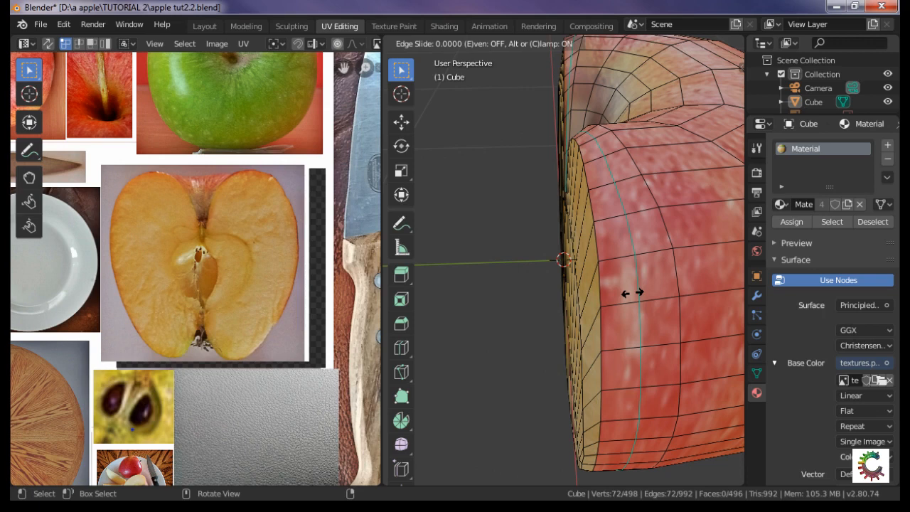
click(599, 307)
Examine the new edge loop beside the rim and the texture on the half apple's cut side.
scroll(601, 313, down, 5)
middle_drag(605, 320, 581, 314)
key(Tab)
key(Tab)
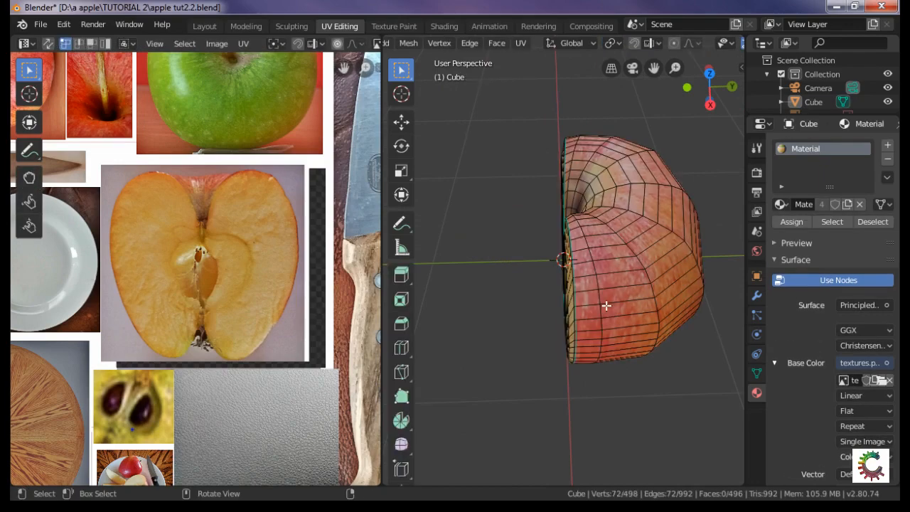
scroll(593, 308, up, 5)
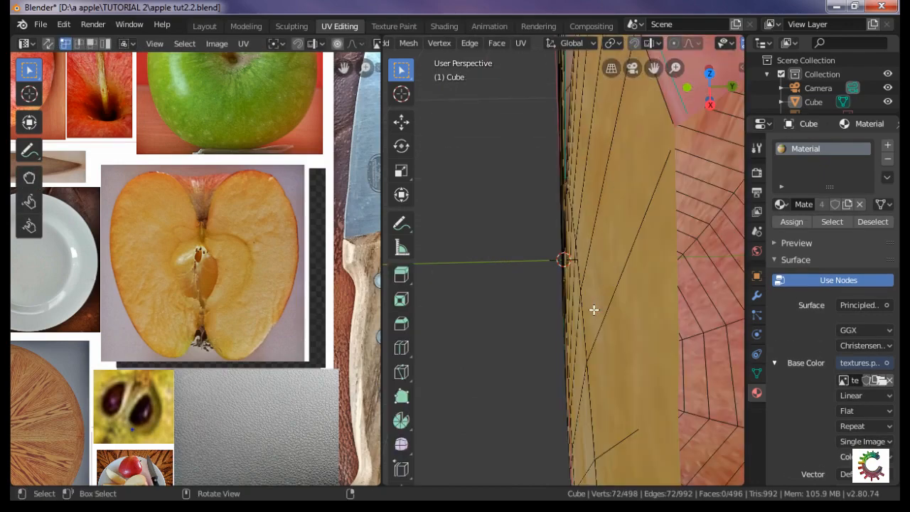
scroll(669, 317, down, 3)
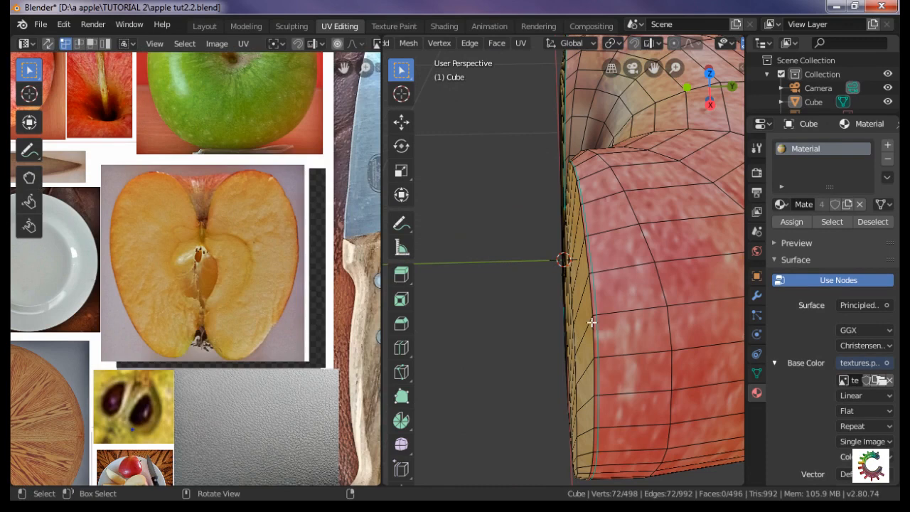
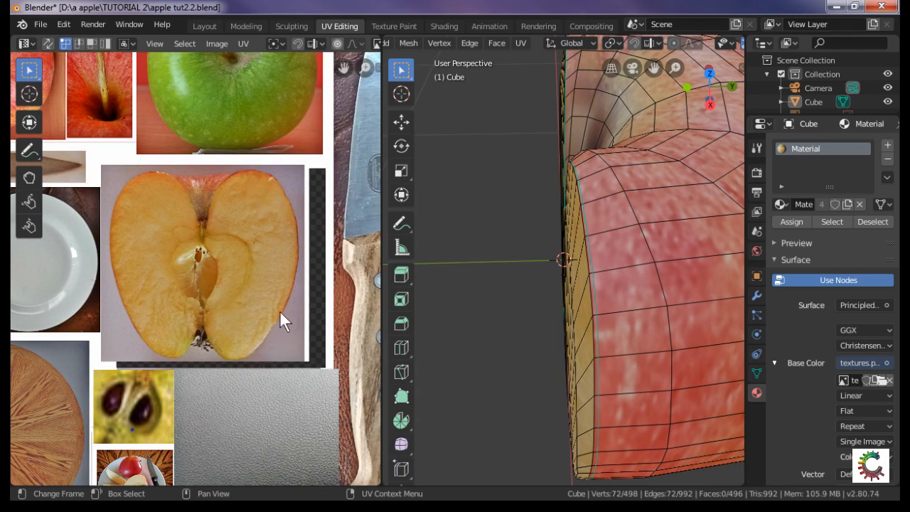
key(Tab)
scroll(588, 286, down, 3)
middle_drag(595, 288, 658, 244)
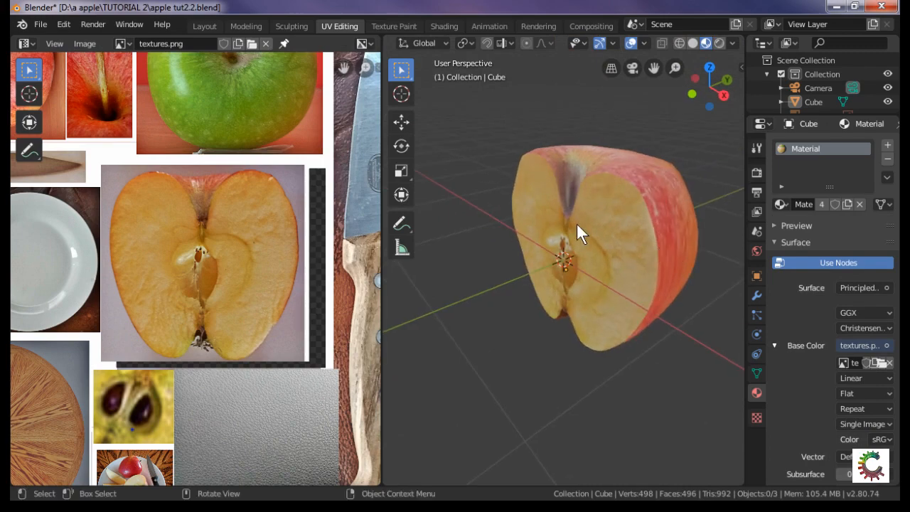
In the Modeling workspace, add a Subdivision Surface modifier to the half apple with viewport subdivisions set to 2.
click(257, 26)
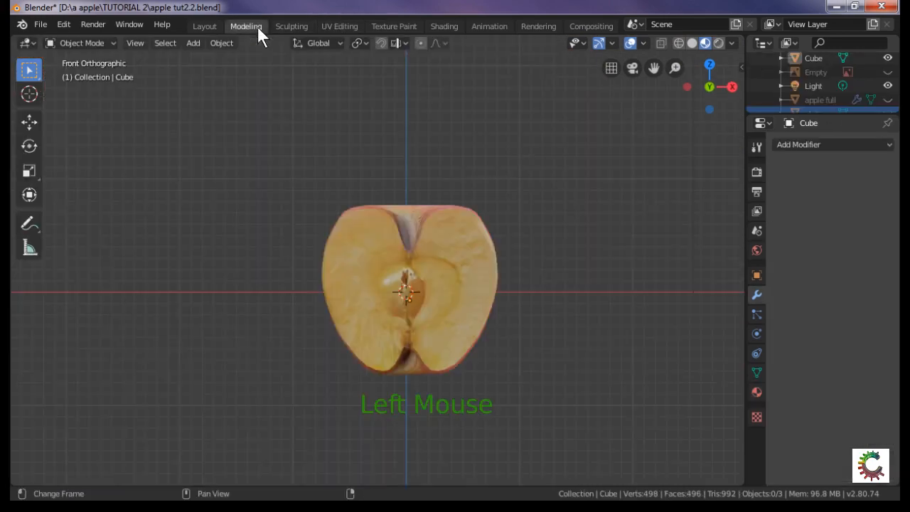
middle_drag(509, 238, 491, 287)
scroll(543, 294, up, 4)
scroll(550, 293, down, 4)
middle_drag(549, 294, 509, 294)
key(Tab)
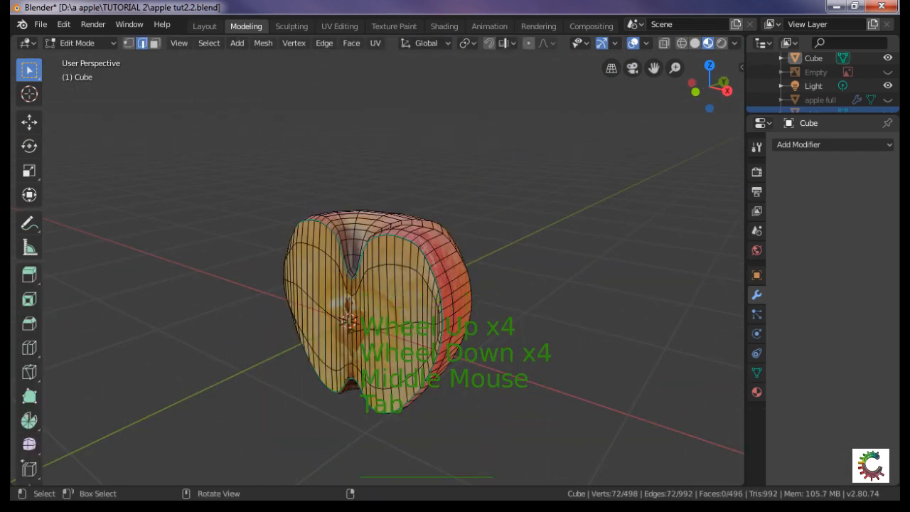
click(756, 296)
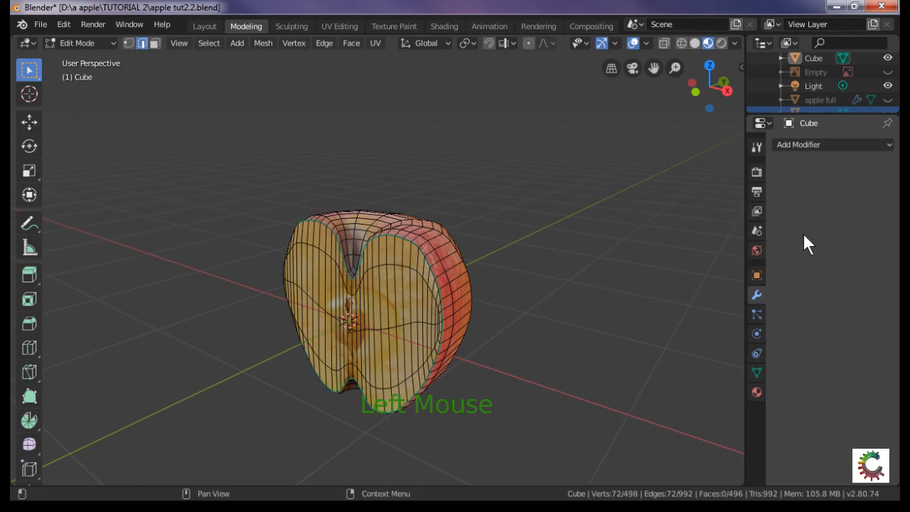
click(800, 143)
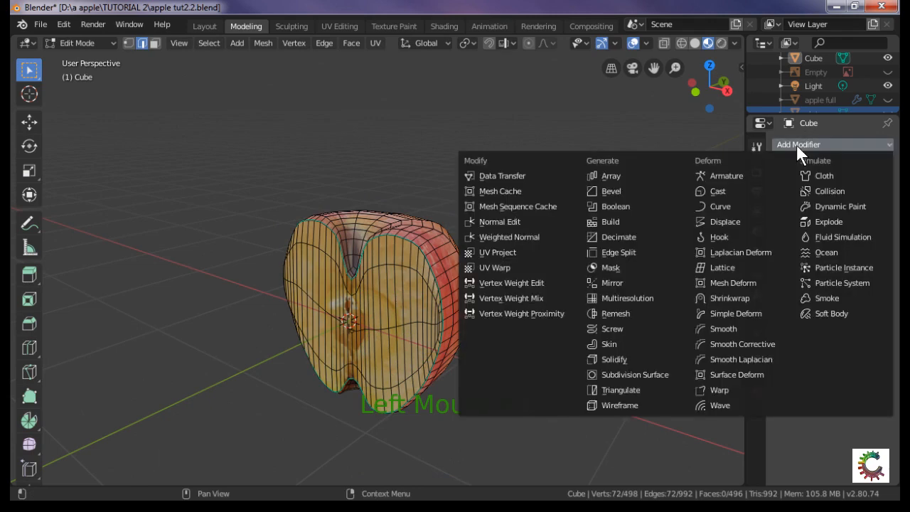
click(649, 374)
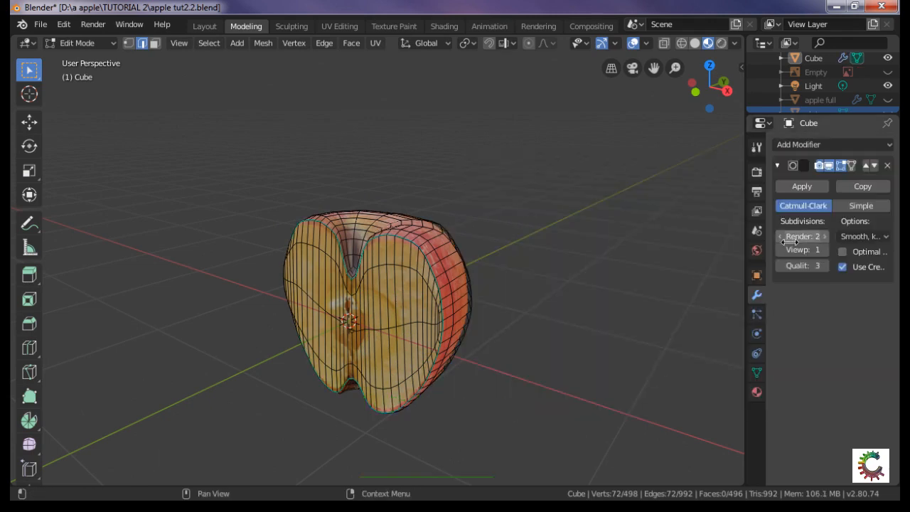
click(822, 251)
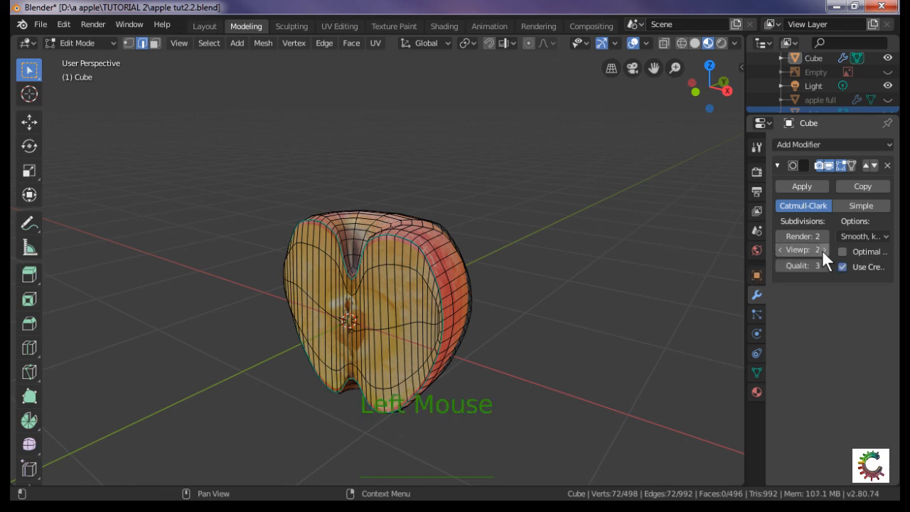
Turn on the Subdivision Surface modifier's on-cage display for editing.
middle_drag(459, 320, 418, 326)
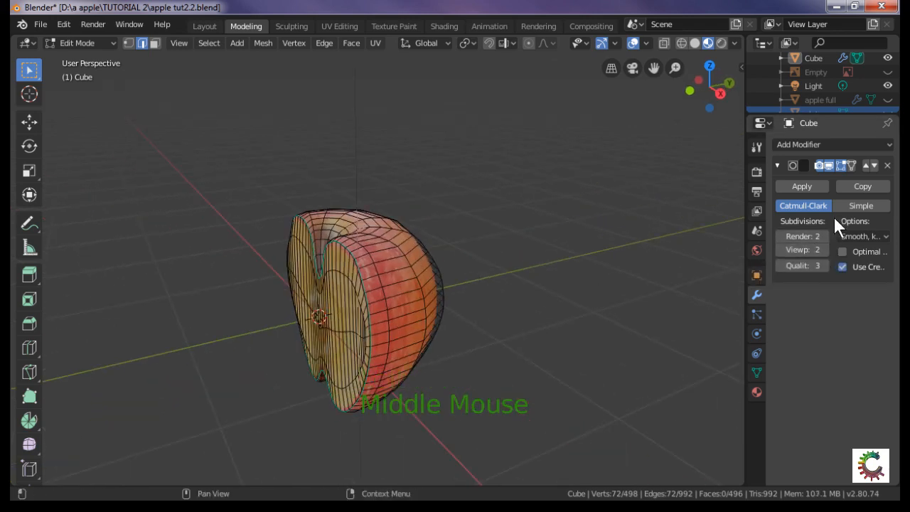
click(852, 165)
click(854, 163)
click(854, 163)
Return to Object Mode and inspect the smoothed half apple's cut side and red rim.
scroll(474, 375, up, 2)
scroll(474, 375, up, 1)
middle_drag(473, 375, 580, 283)
key(Tab)
key(Tab)
key(Tab)
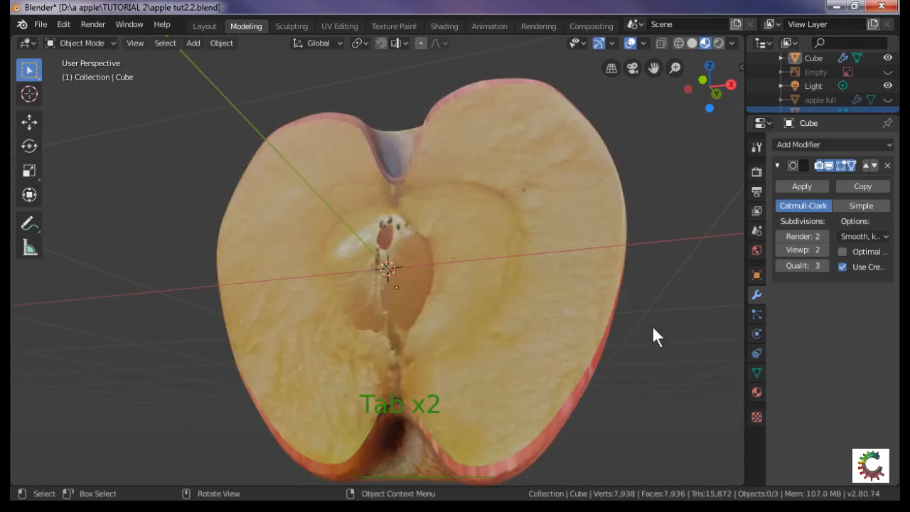
middle_drag(701, 309, 668, 343)
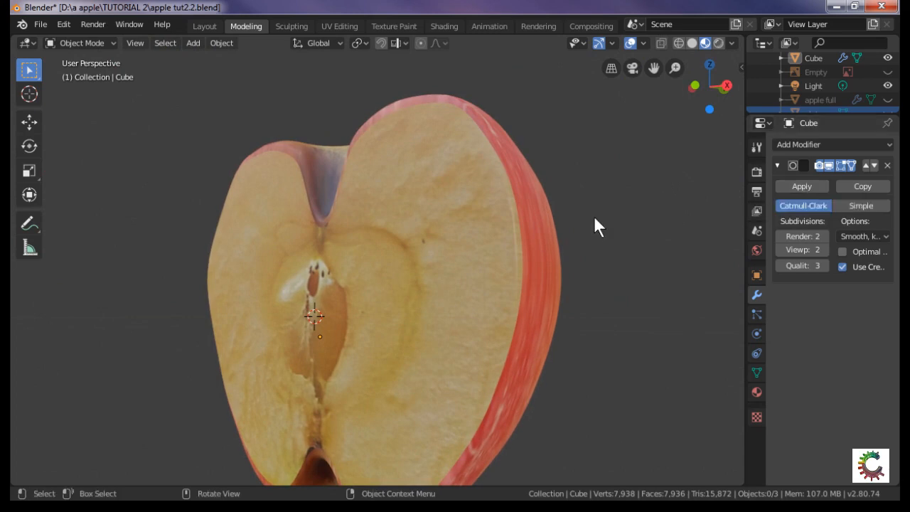
Apply the Subdivision Surface modifier to the half apple.
scroll(594, 227, down, 4)
middle_drag(592, 234, 692, 245)
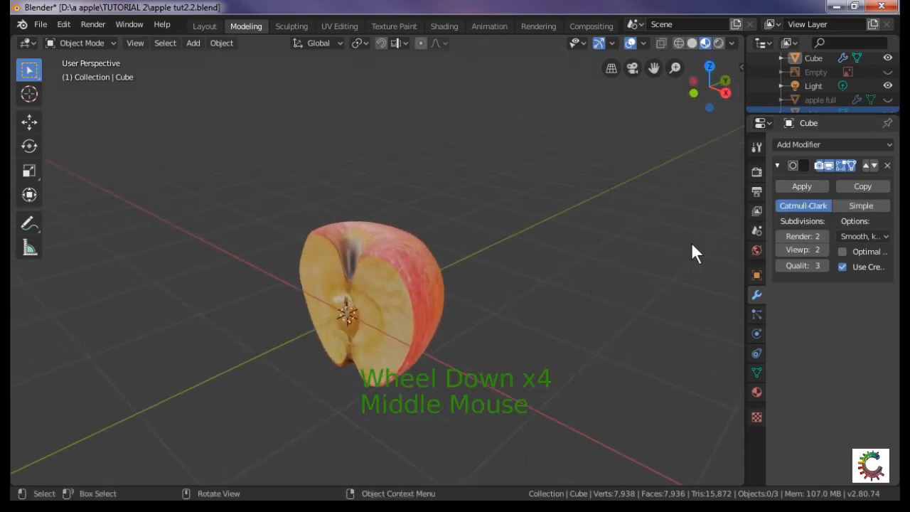
click(808, 186)
Examine the denser mesh in Edit Mode and the textured cut side and skin in Object Mode.
key(Tab)
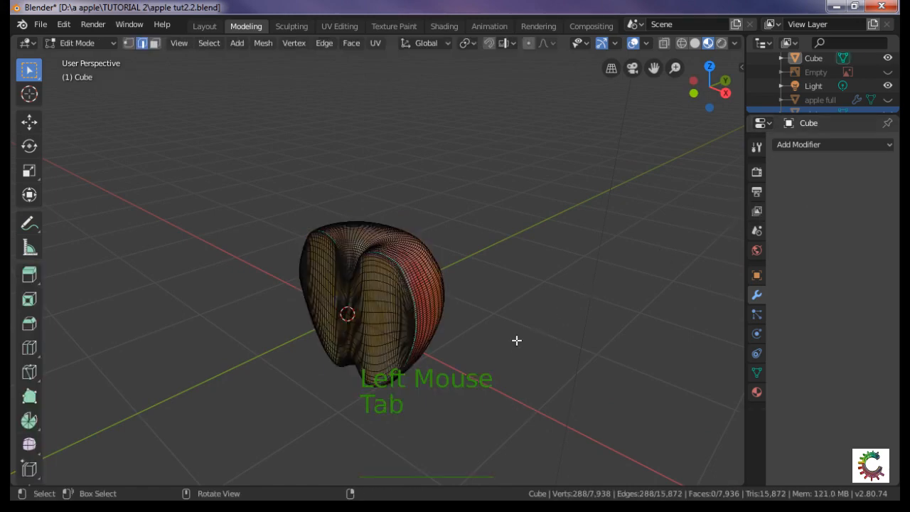
scroll(516, 339, up, 3)
middle_drag(513, 340, 544, 317)
key(Tab)
key(Tab)
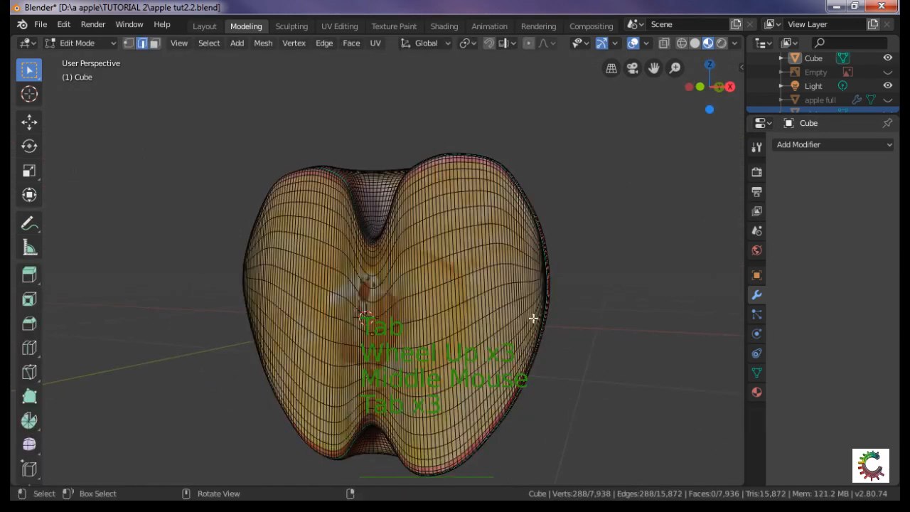
key(Tab)
middle_drag(489, 331, 446, 338)
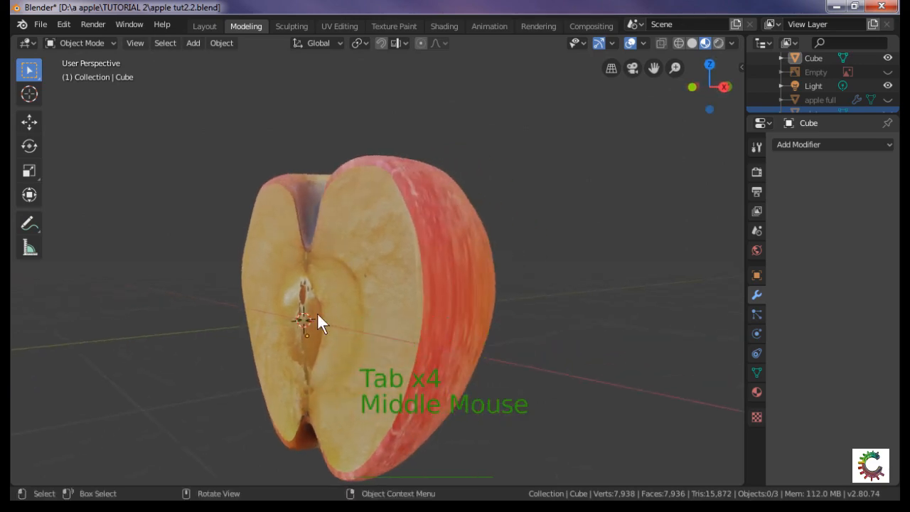
key(Tab)
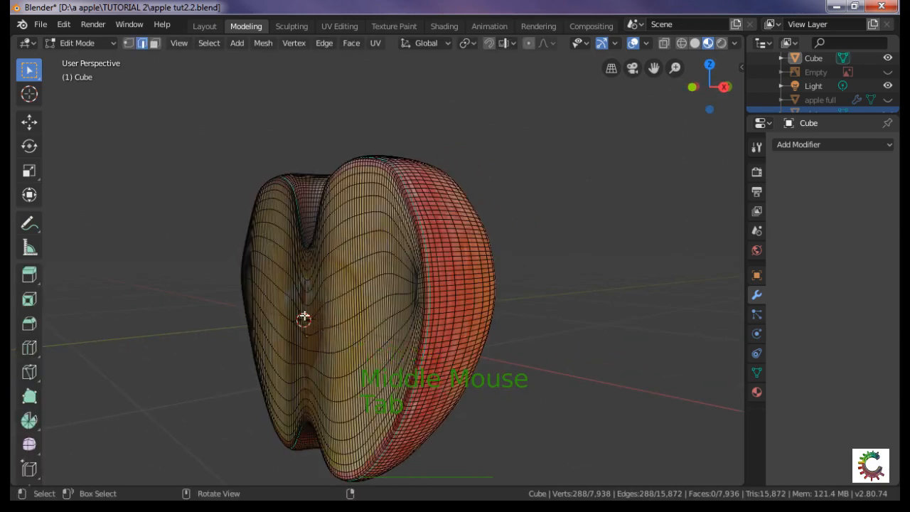
mouse_move(417, 305)
middle_down()
mouse_move(422, 313)
mouse_move(393, 390)
mouse_move(472, 308)
mouse_move(431, 313)
middle_up()
key(Tab)
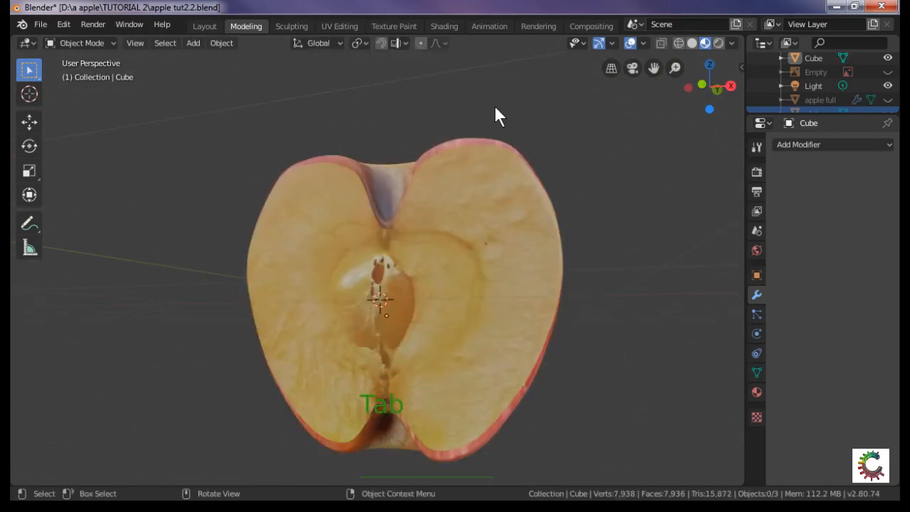
middle_drag(543, 106, 531, 130)
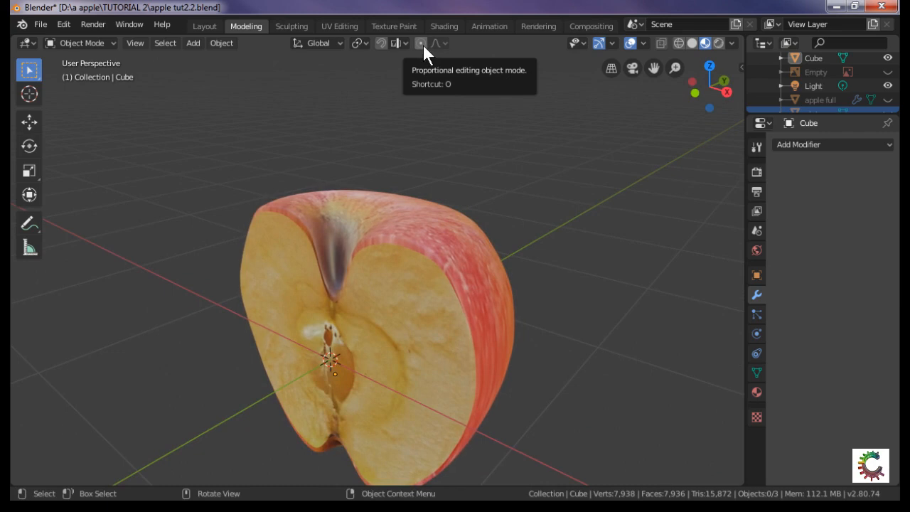
Turn on proportional editing in Object Mode and set its falloff to Sphere.
click(420, 42)
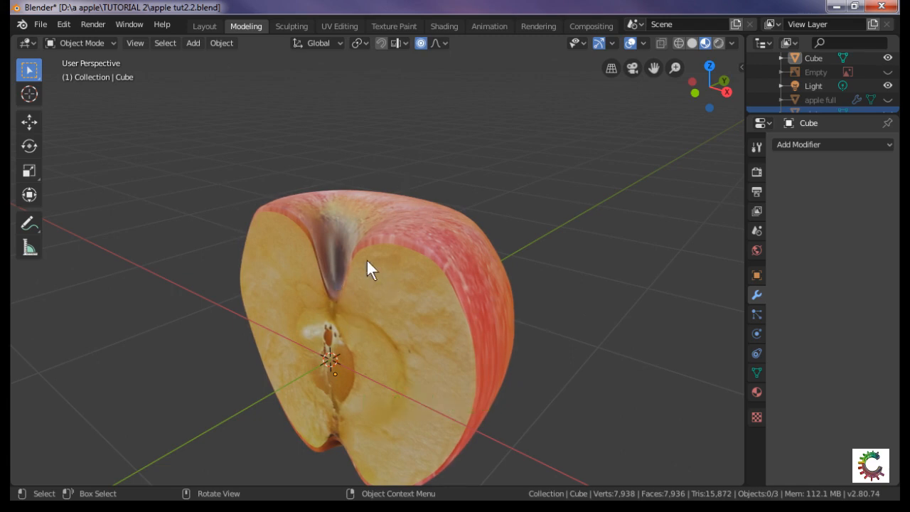
click(437, 44)
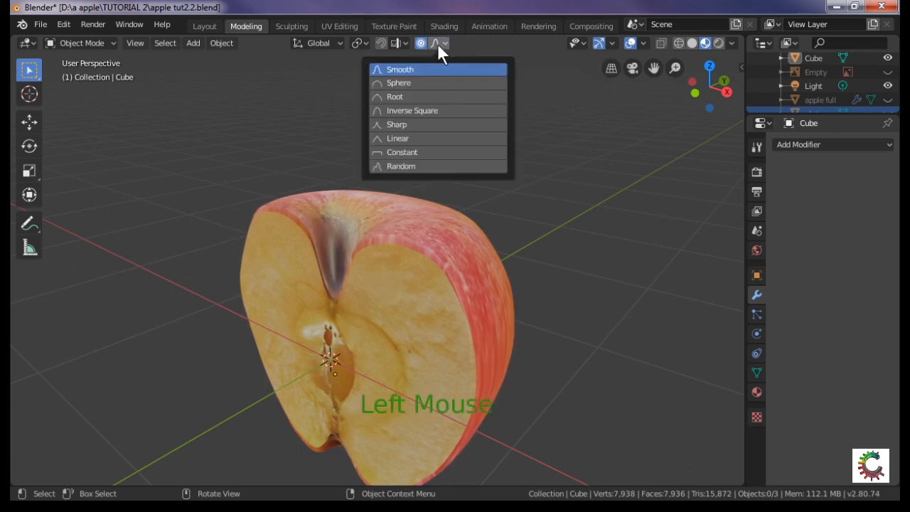
click(428, 81)
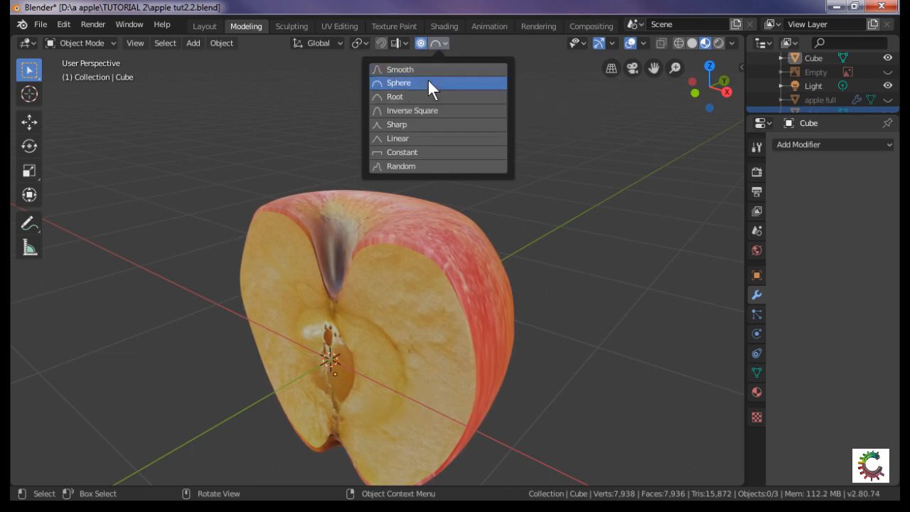
click(405, 83)
click(496, 194)
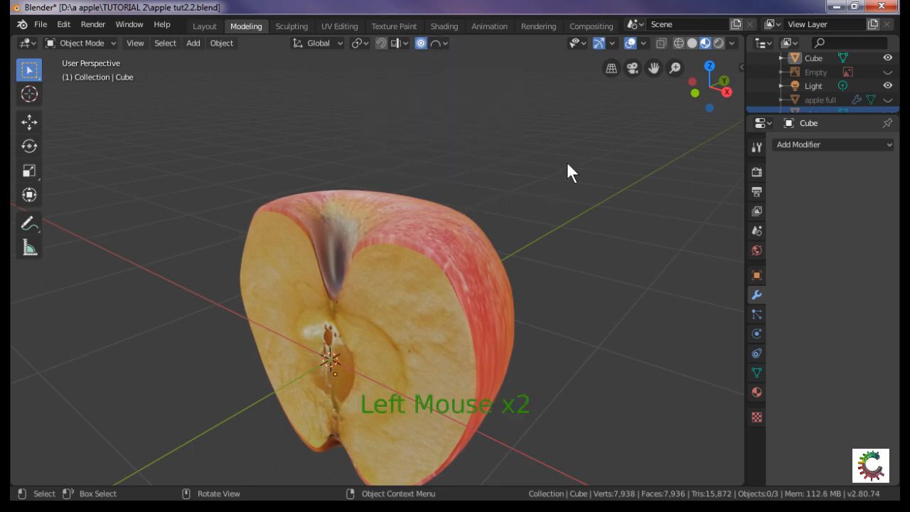
In Edit Mode, switch to vertex selection and select one vertex at the core of the cut side.
key(Tab)
middle_drag(416, 307, 405, 181)
scroll(346, 236, up, 3)
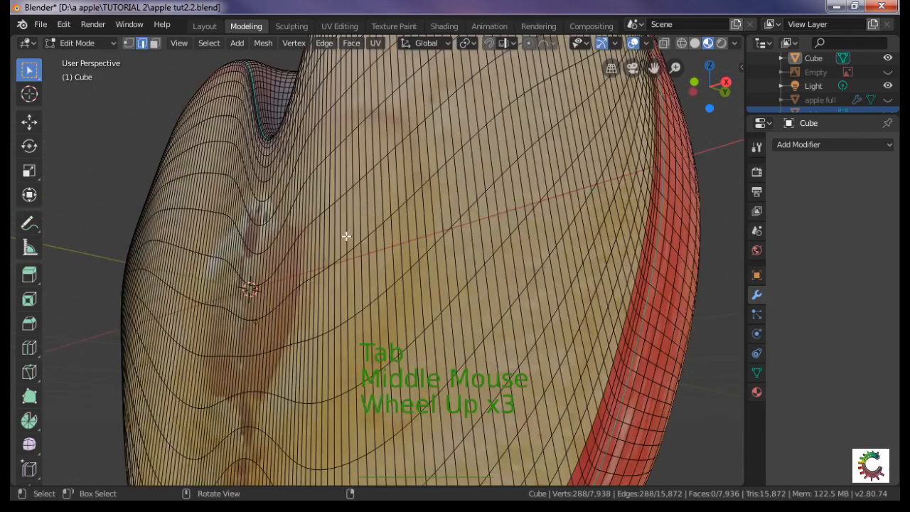
click(126, 42)
scroll(237, 305, down, 2)
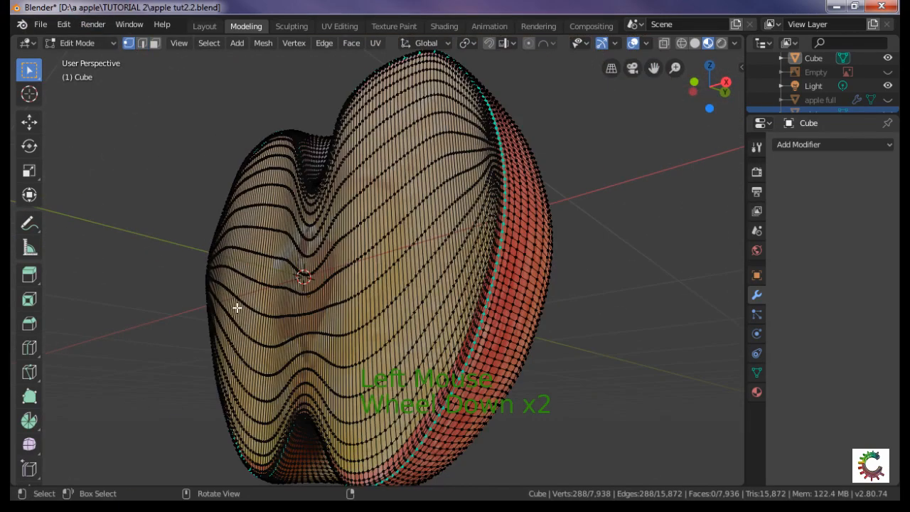
click(306, 293)
middle_drag(340, 323, 348, 368)
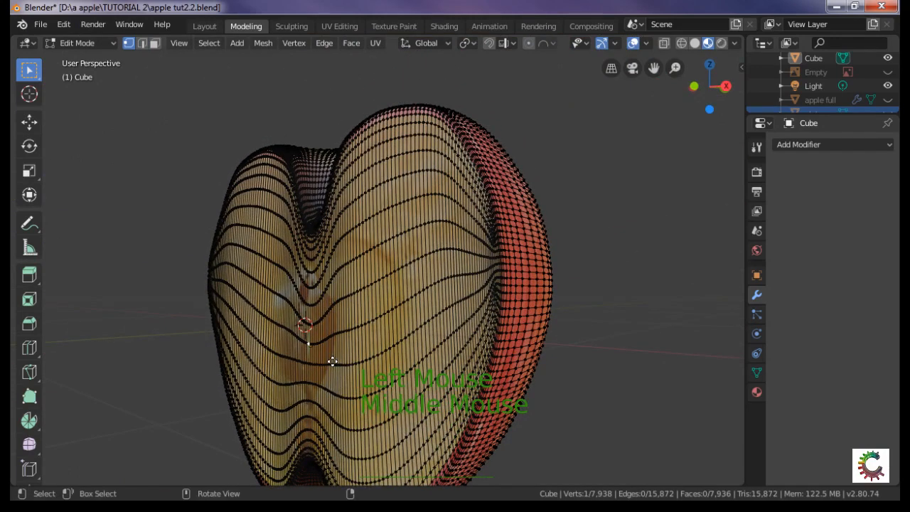
Try to move the selected core vertex on its own along the global Y axis.
key(g)
key(y)
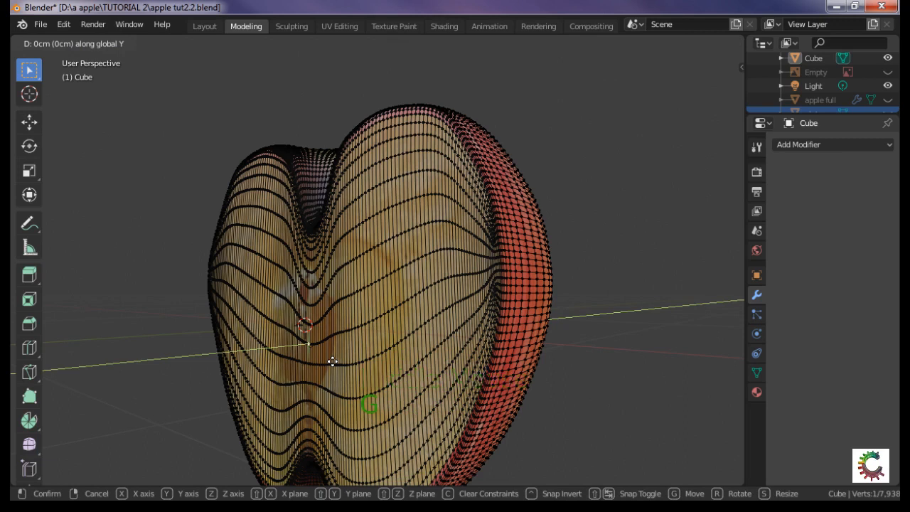
click(346, 358)
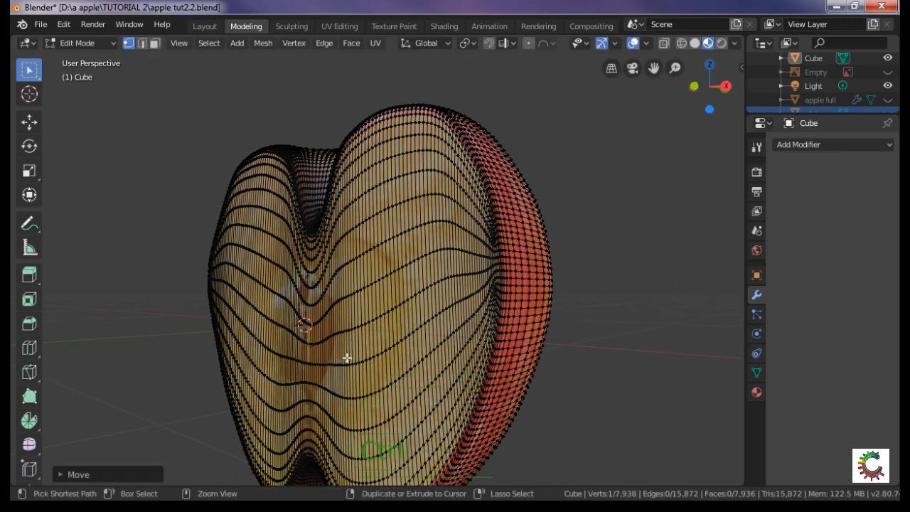
key(ctrl+z)
Turn on proportional editing in Edit Mode.
click(528, 44)
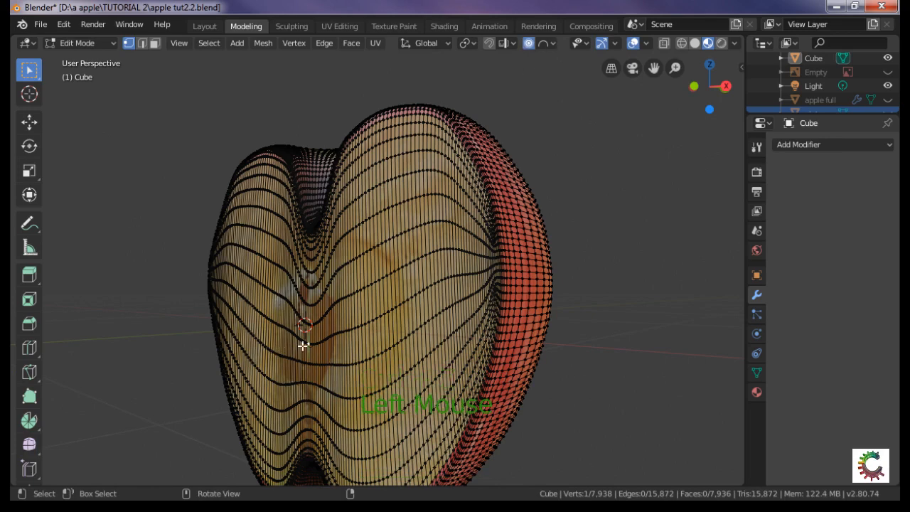
Try to move the core vertex along global Y with a reduced proportional size, and undo the vertex slide.
key(g)
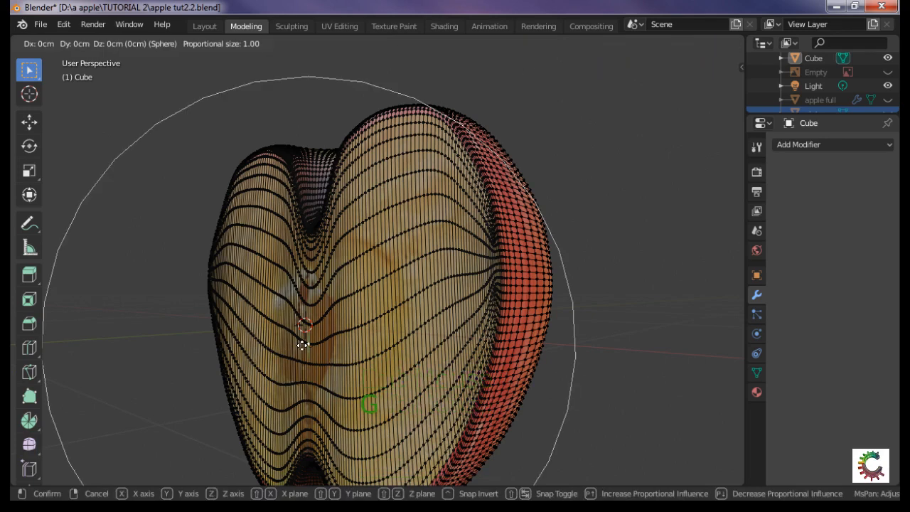
key(y)
scroll(302, 344, up, 7)
scroll(302, 344, up, 7)
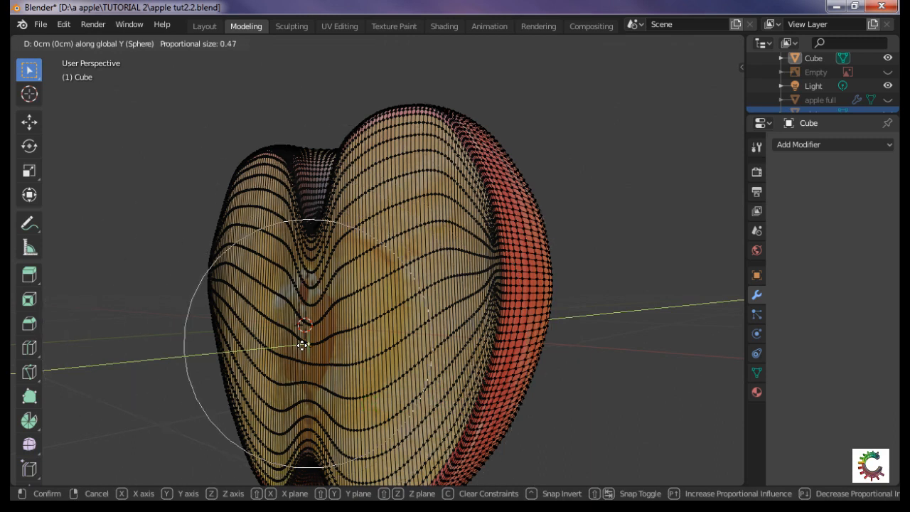
scroll(302, 345, up, 10)
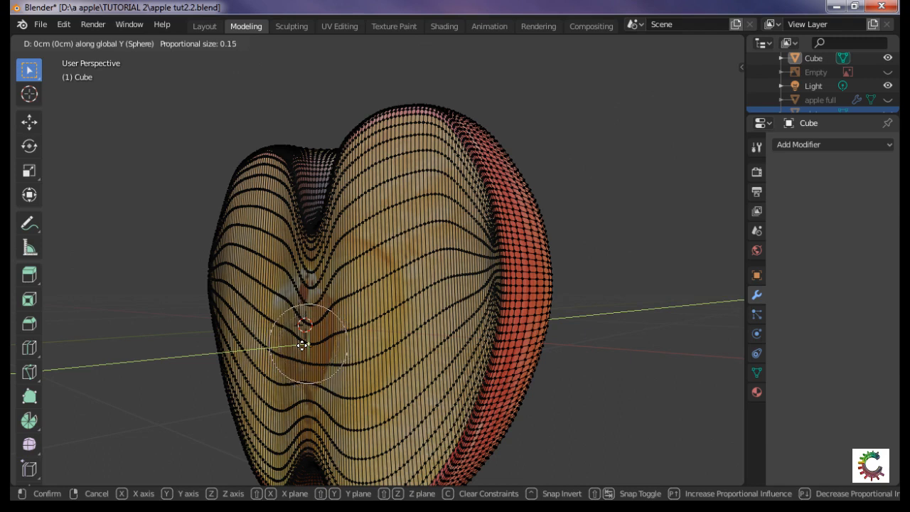
scroll(302, 345, down, 1)
scroll(302, 344, up, 1)
scroll(302, 345, down, 5)
key(g)
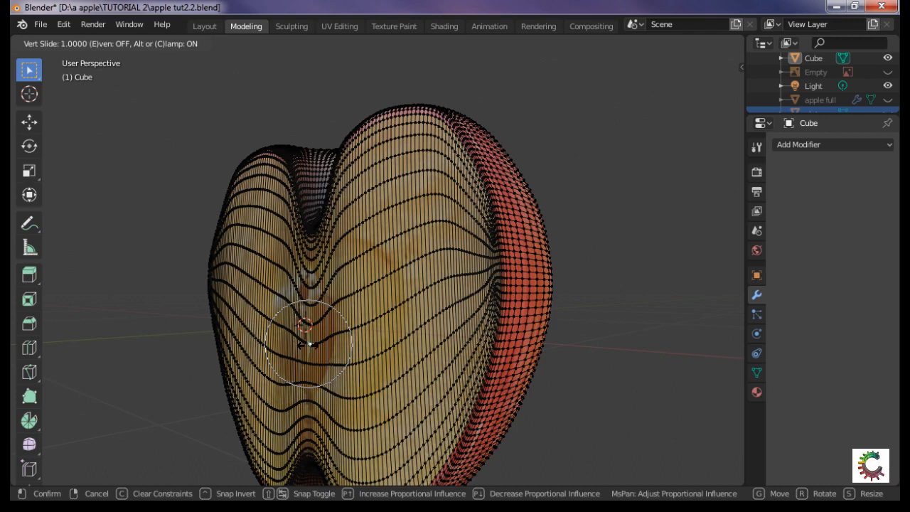
click(308, 345)
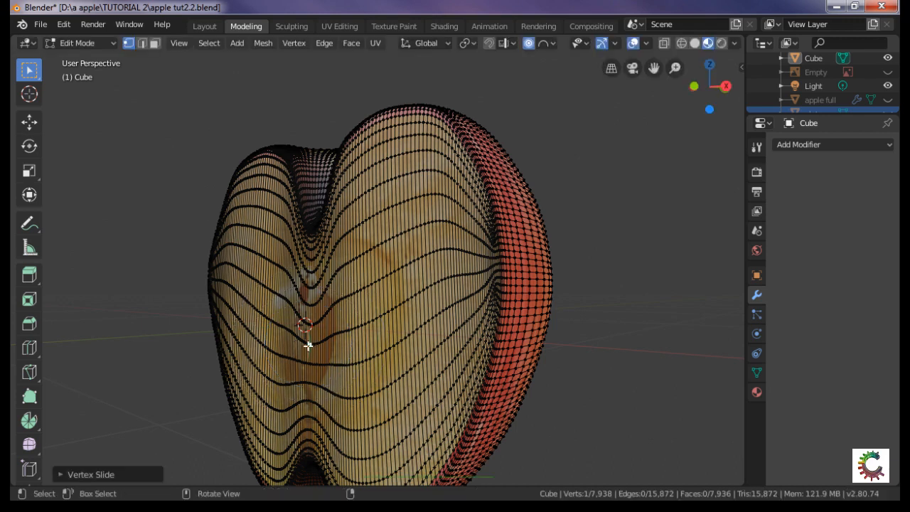
key(ctrl)
key(ctrl+z)
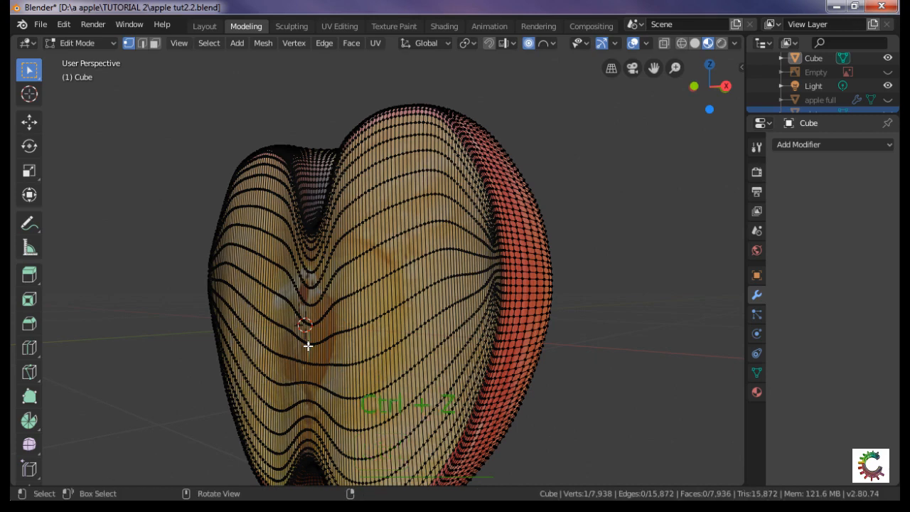
Push the core vertex about 4.43 cm inward along global Y with the proportional size reduced to 0.18.
click(308, 346)
key(g)
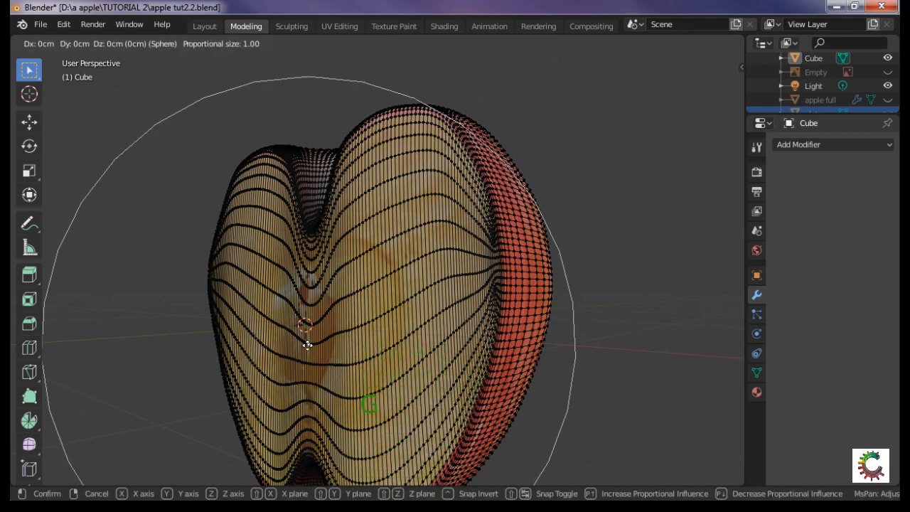
key(y)
scroll(307, 345, up, 15)
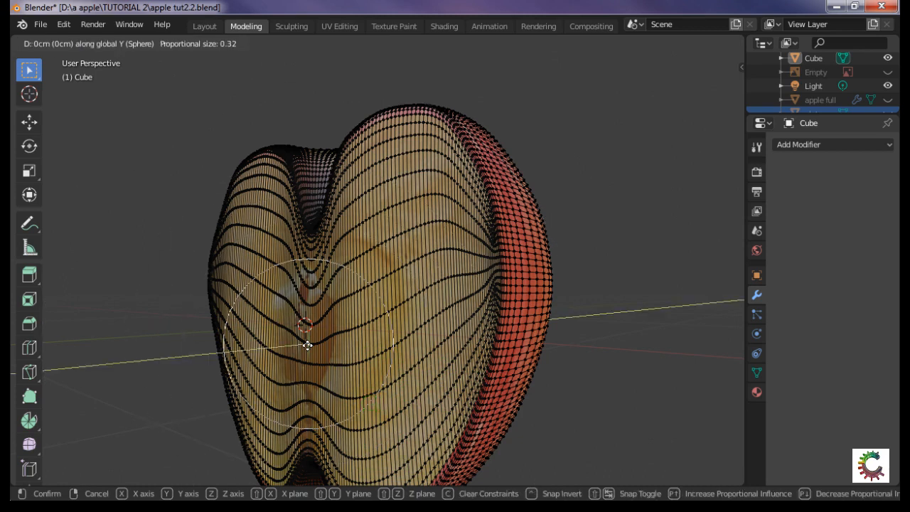
drag(307, 345, 317, 344)
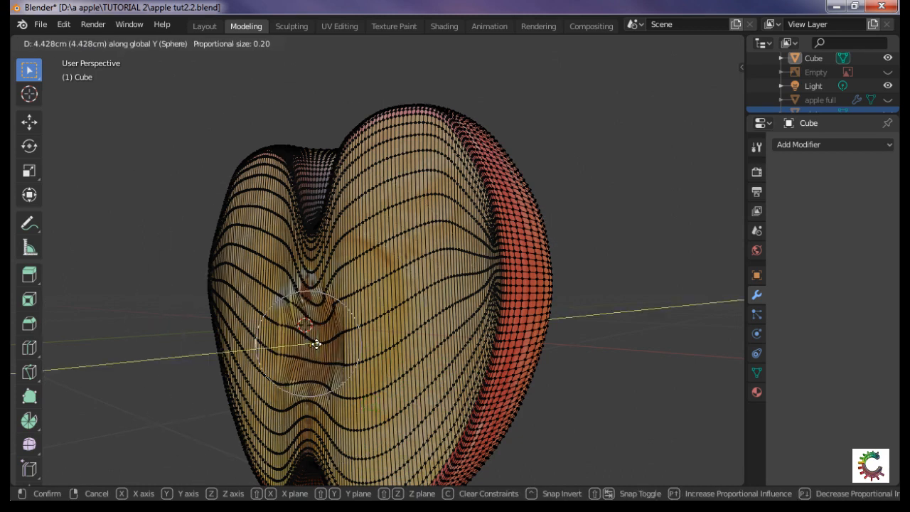
scroll(316, 344, down, 3)
scroll(316, 344, up, 5)
scroll(316, 344, down, 1)
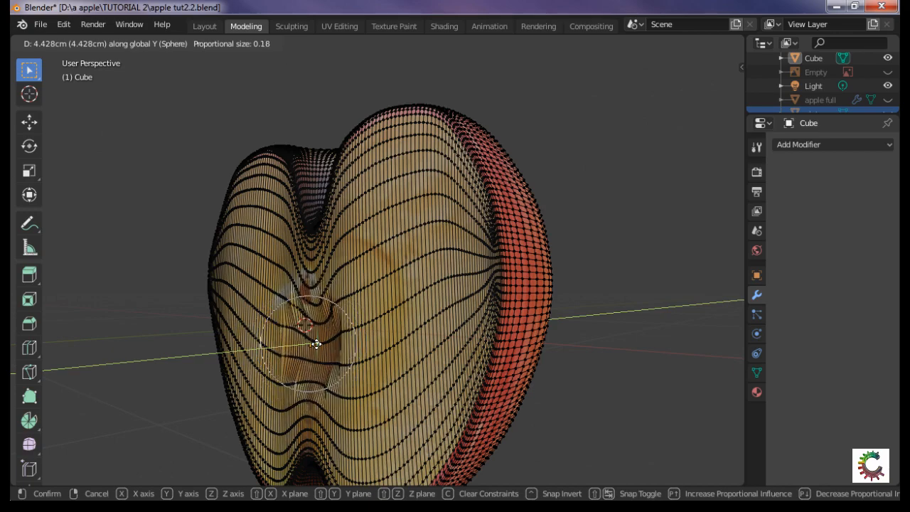
click(316, 344)
Inspect the recess at the core of the cut side in both Object Mode and Edit Mode.
middle_drag(418, 357, 412, 336)
key(Tab)
scroll(474, 366, up, 2)
key(Tab)
middle_drag(320, 345, 346, 362)
key(Tab)
key(Tab)
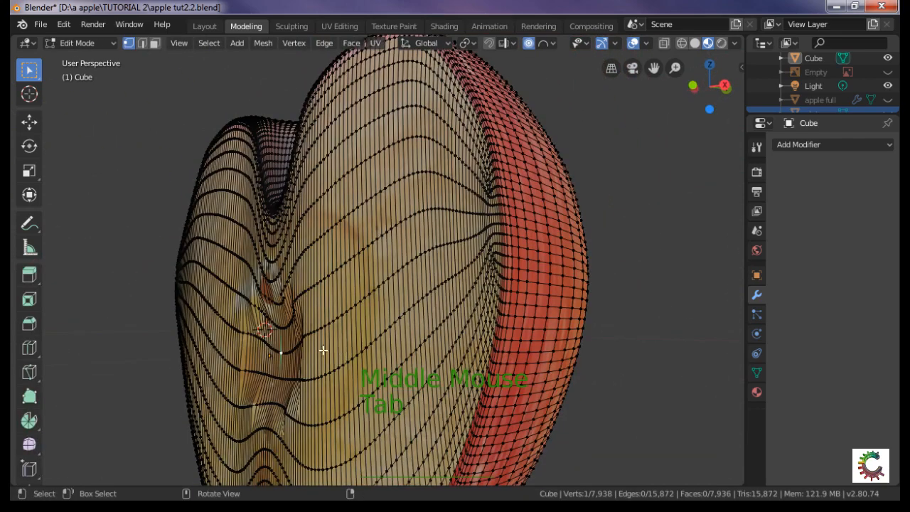
Push a vertex in the upper part of the core about 3.1 cm along global Y with proportional size about 0.15.
click(274, 306)
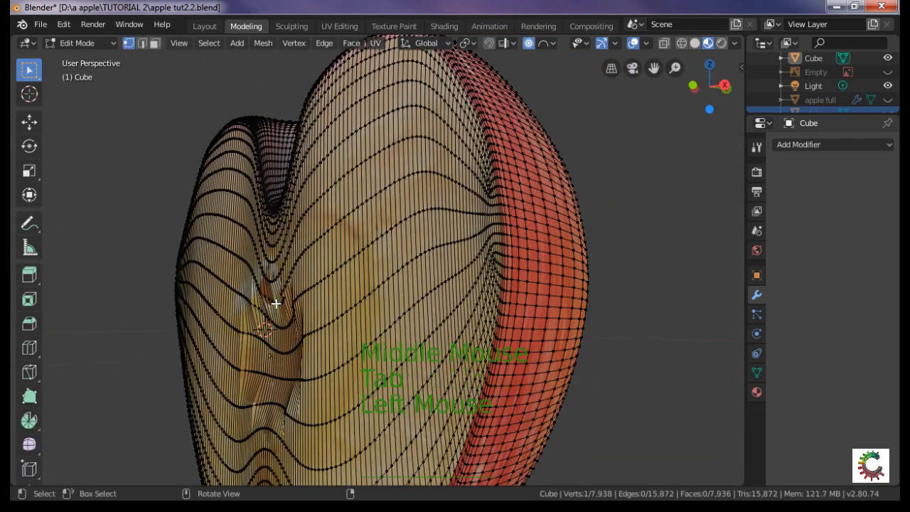
key(g)
key(y)
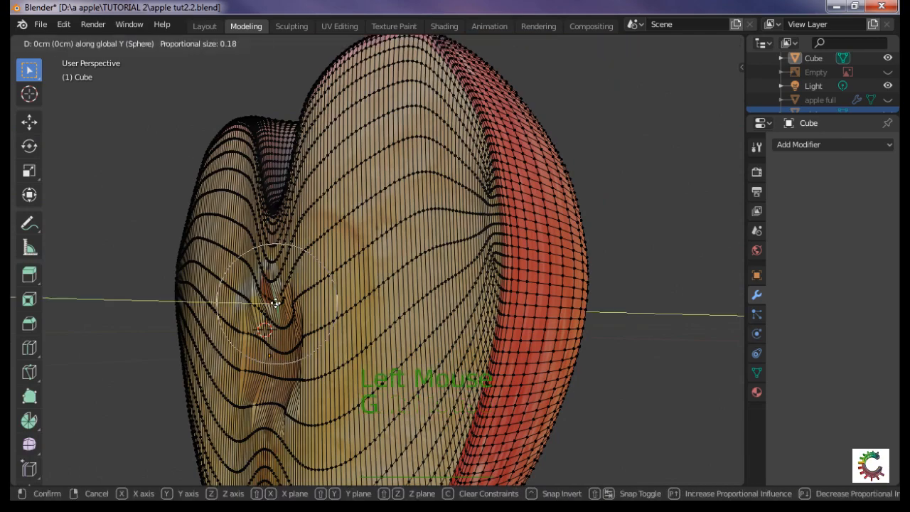
scroll(283, 302, down, 3)
scroll(284, 303, up, 3)
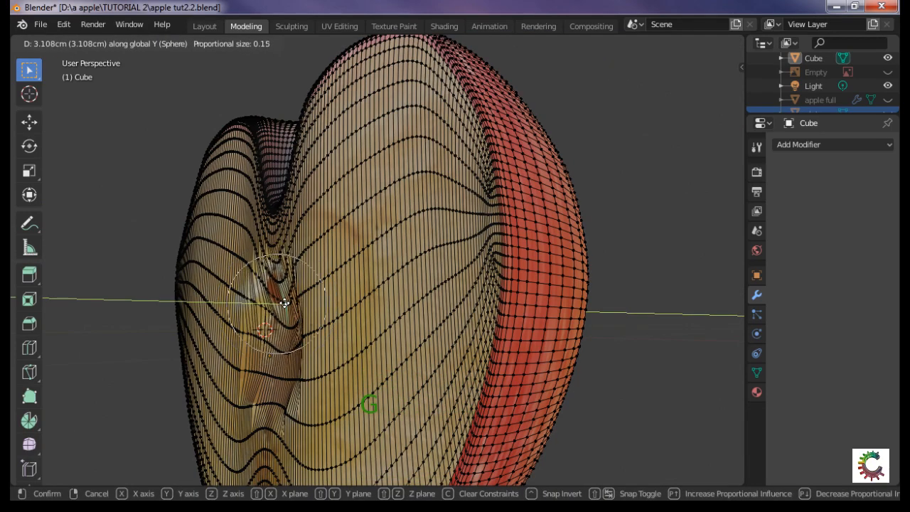
click(285, 302)
Push a vertex just below the core inward along global Y with proportional size 0.12, and return to Object Mode.
middle_drag(379, 354, 404, 341)
click(348, 377)
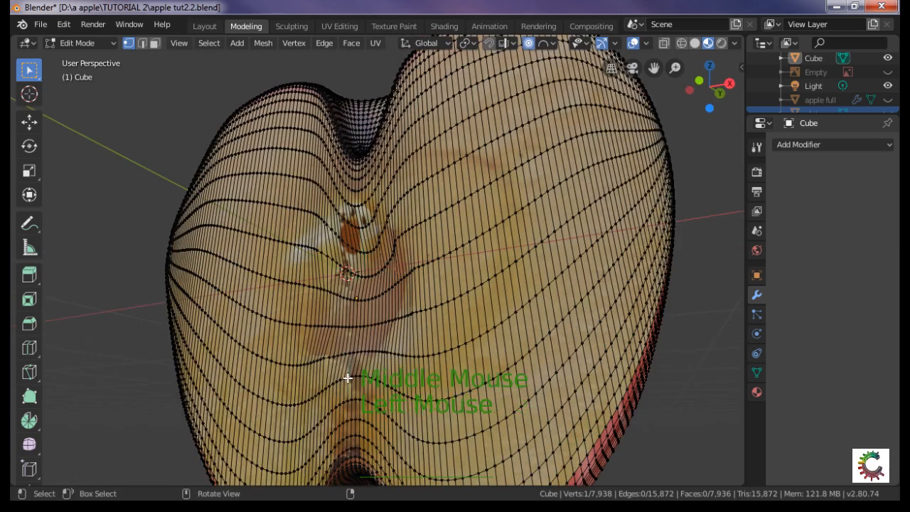
key(g)
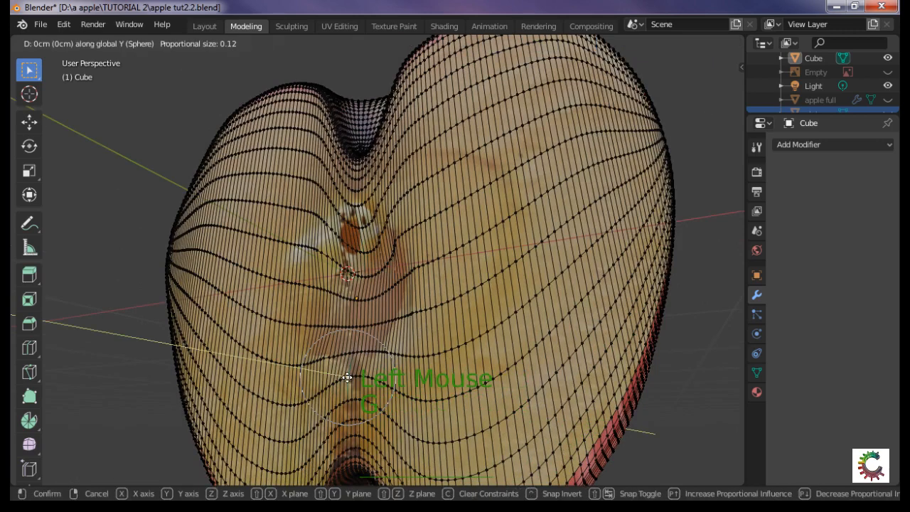
click(358, 377)
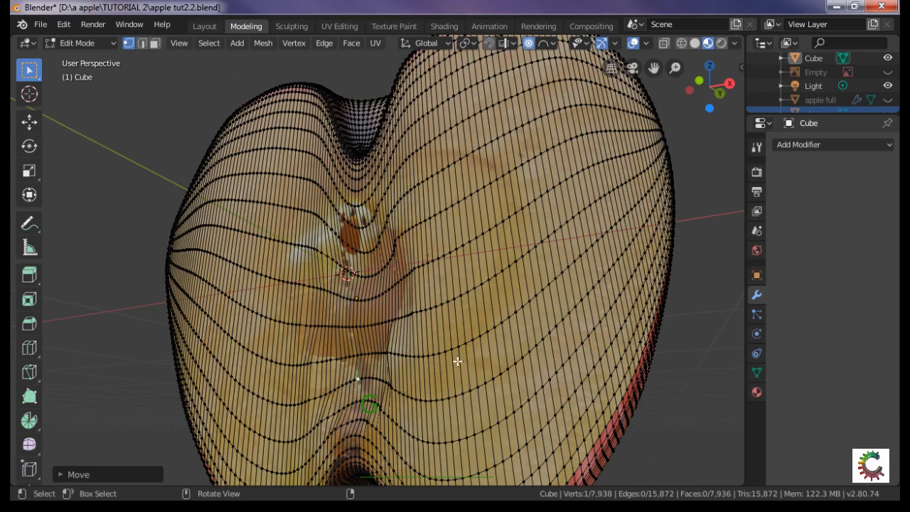
key(Tab)
middle_drag(457, 366, 450, 445)
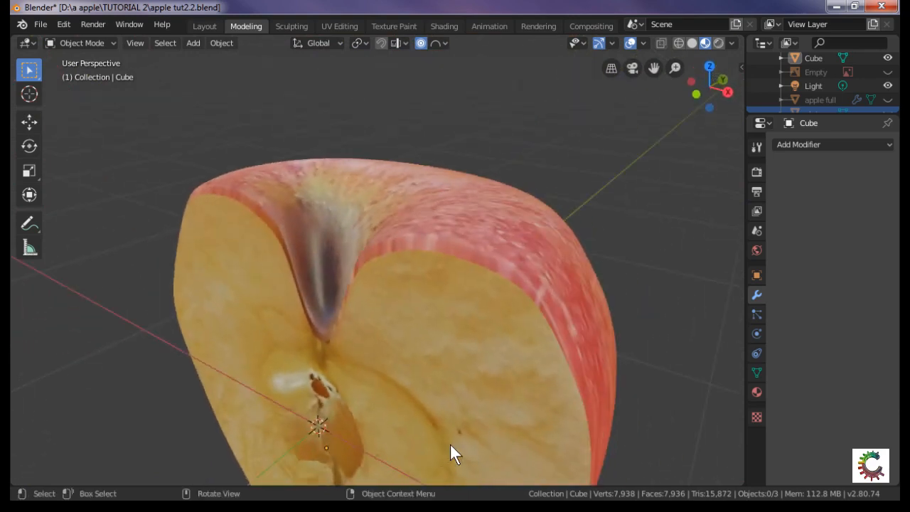
Unhide all the hidden scene objects around the half apple.
scroll(452, 438, down, 5)
middle_drag(506, 400, 550, 340)
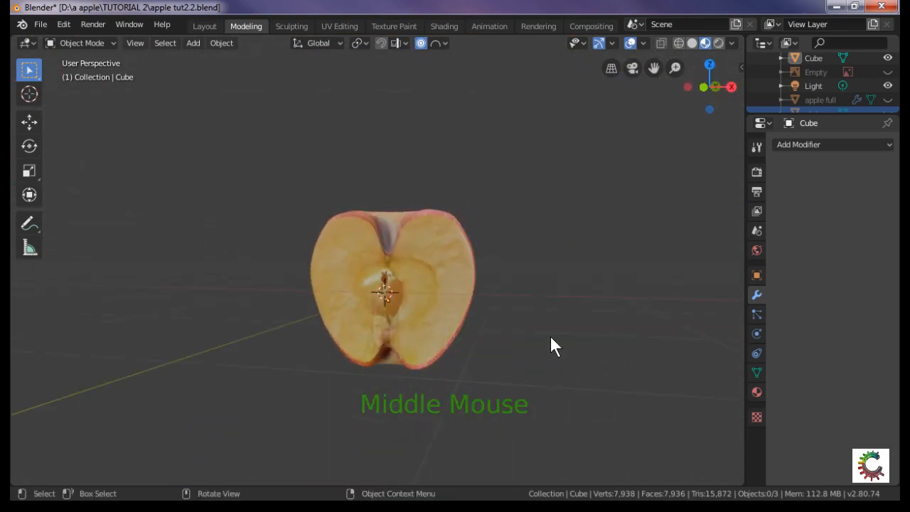
key(alt)
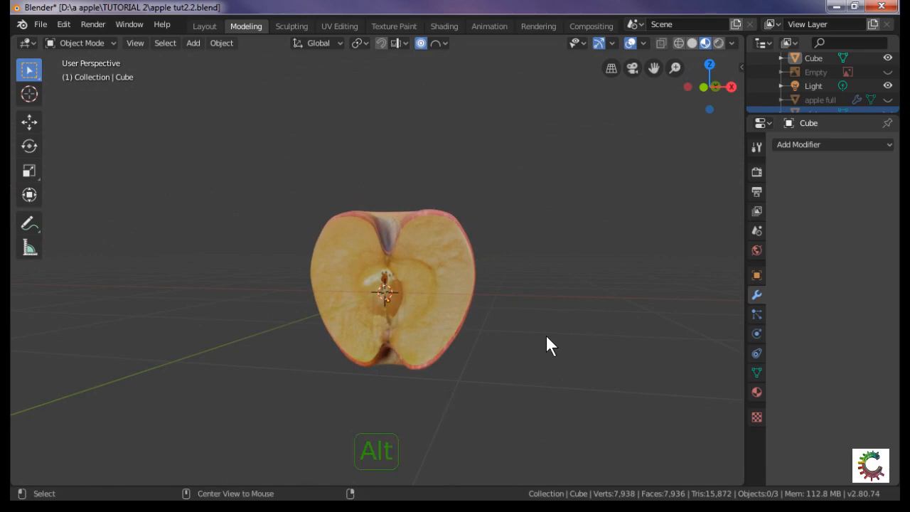
key(alt+h)
Move the full apple along global Y in the negative direction, away from the half apple.
click(422, 324)
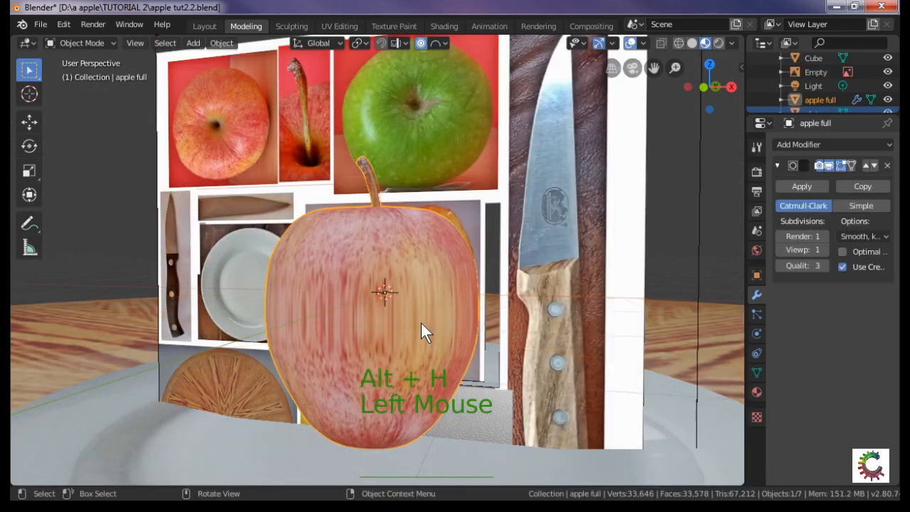
scroll(423, 346, down, 3)
middle_drag(435, 341, 454, 437)
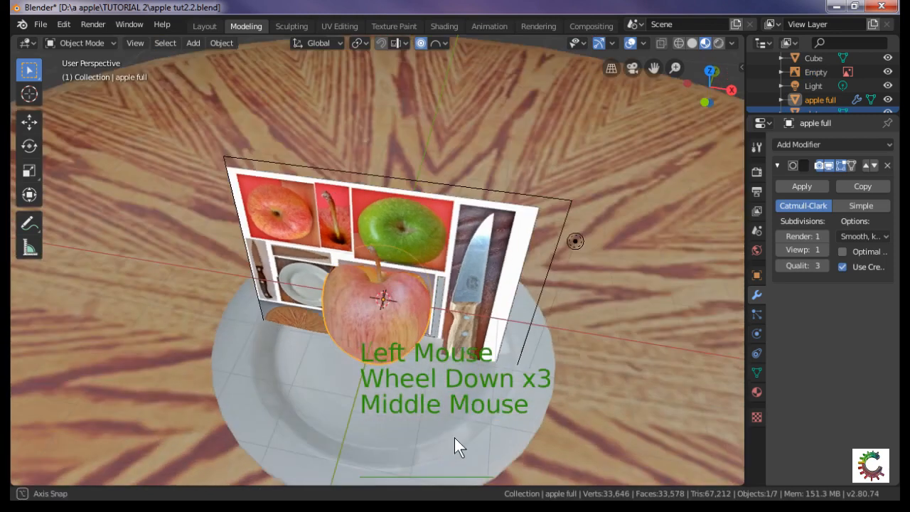
click(403, 332)
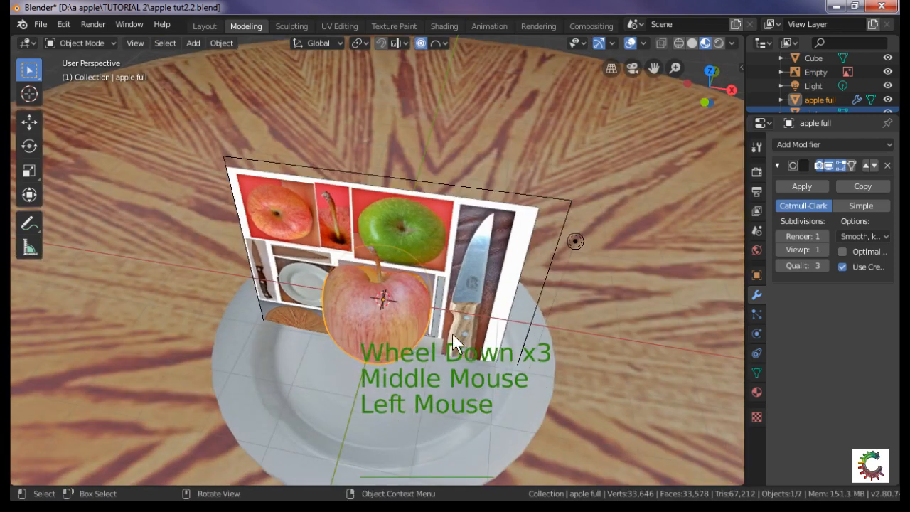
key(g)
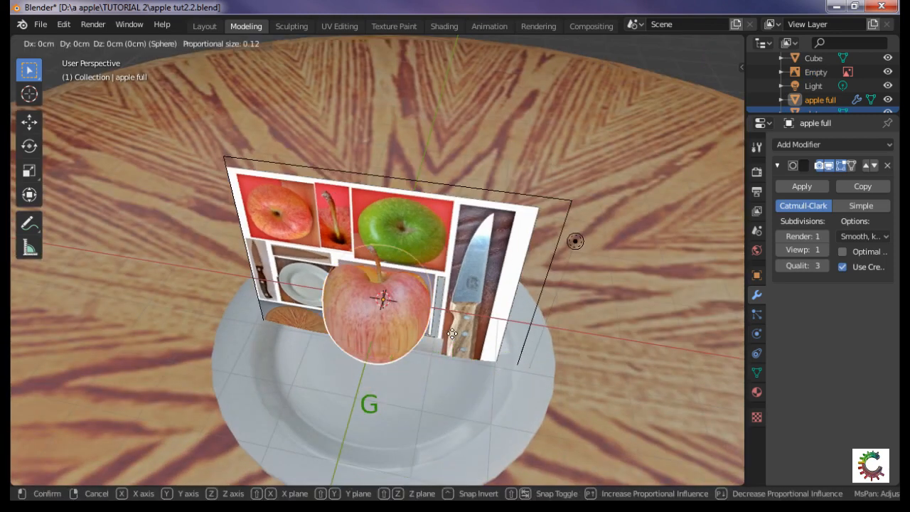
key(y)
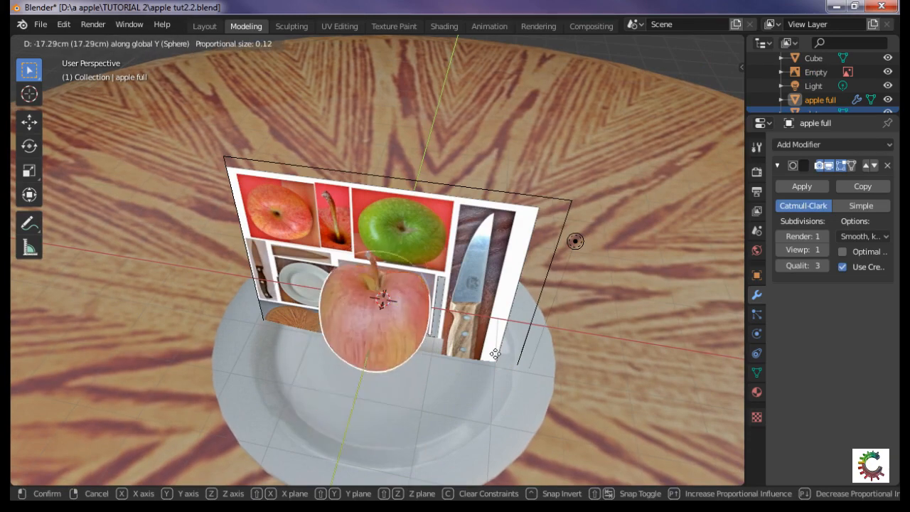
click(420, 409)
Turn off proportional editing and move the half apple along global Y, clear of the full apple.
middle_drag(488, 390, 437, 333)
click(344, 302)
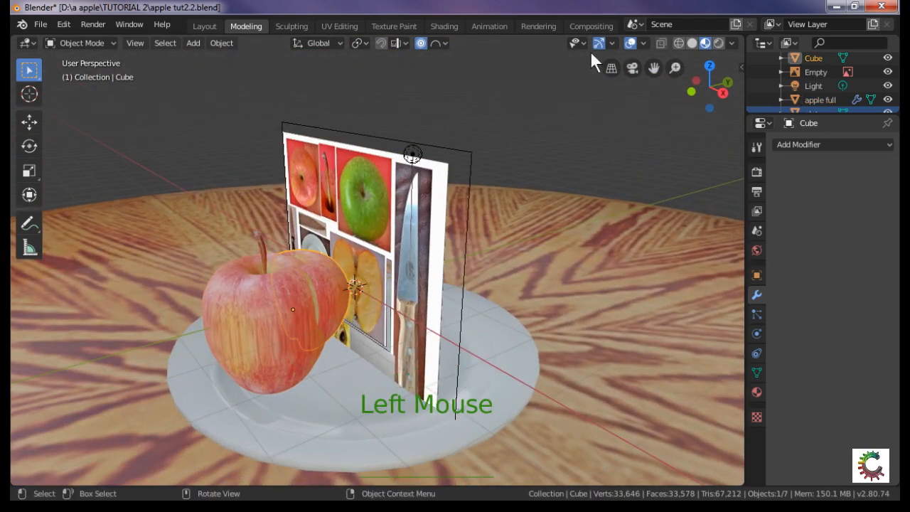
click(420, 43)
click(336, 299)
key(g)
key(y)
click(415, 300)
Rename the half apple object from Cube to "apple half".
middle_drag(416, 300, 385, 398)
scroll(450, 431, up, 4)
click(382, 302)
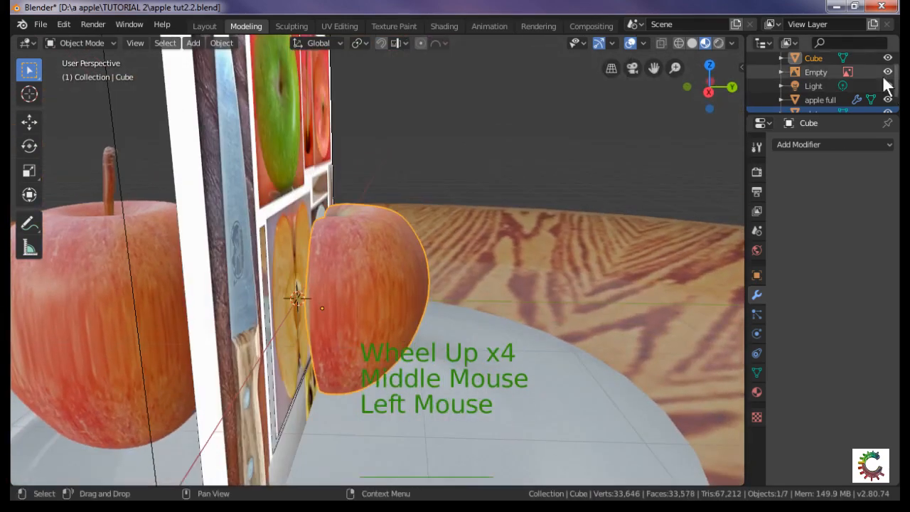
click(811, 53)
double_click(810, 53)
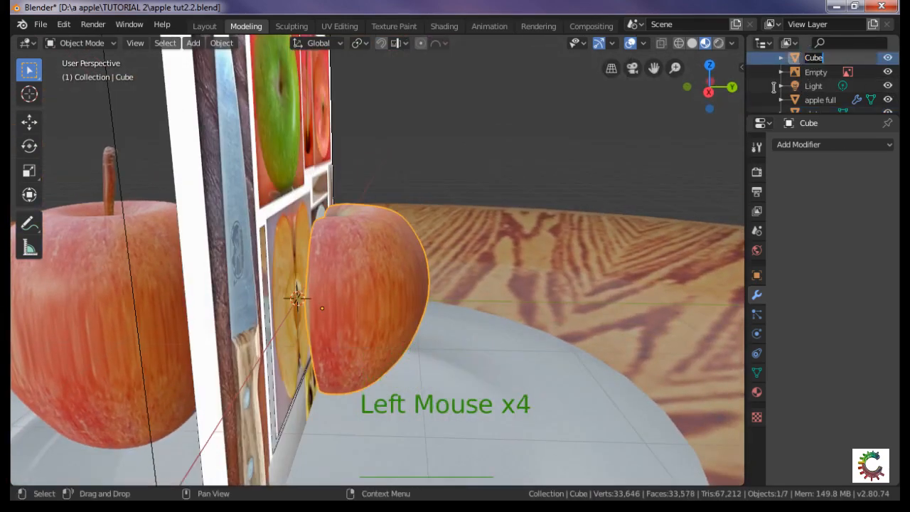
text(ha)
key(BackSpace)
key(BackSpace)
key(BackSpace)
text(p)
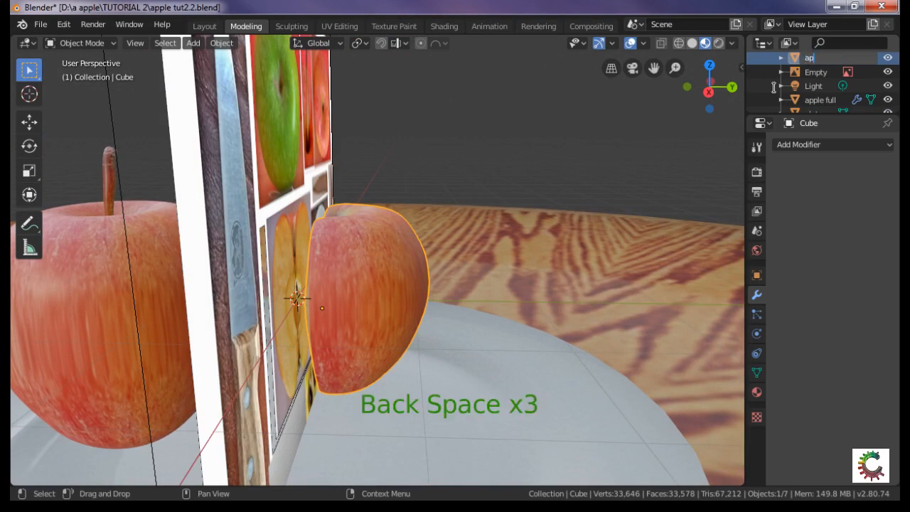
text(ple half)
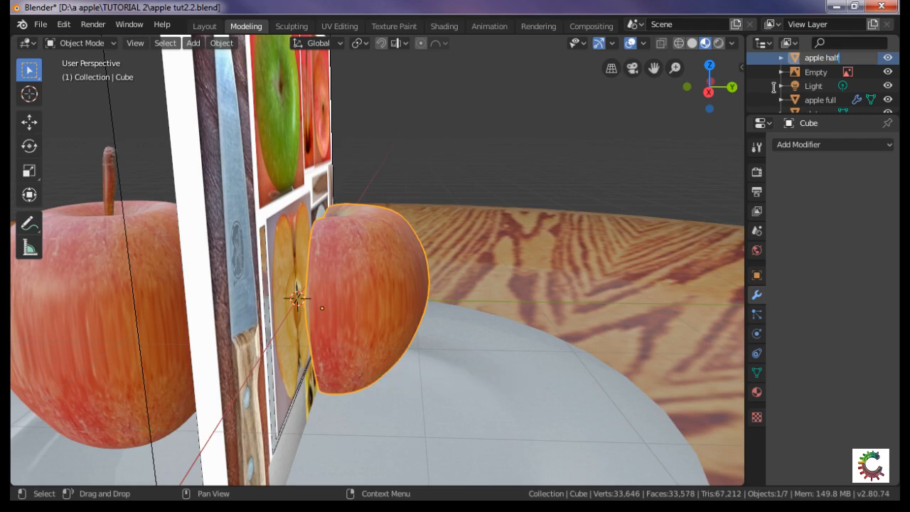
key(Return)
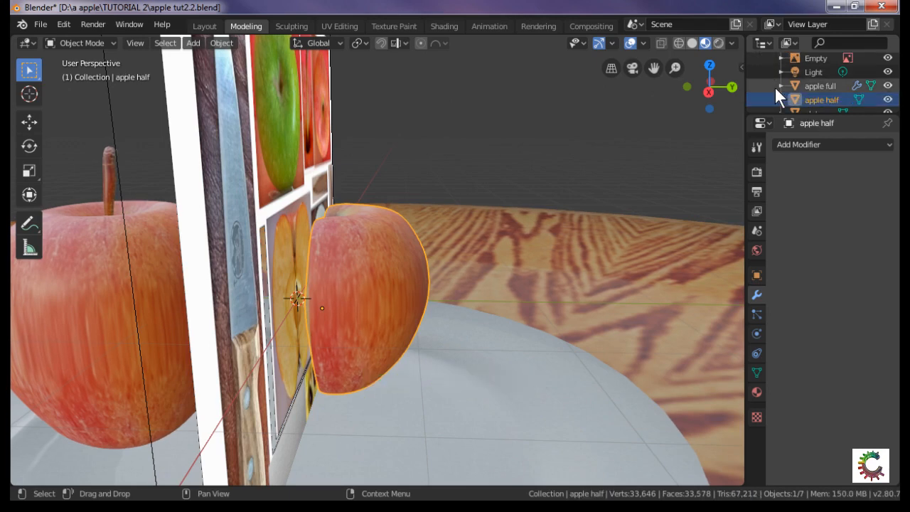
Delete the Empty that holds the reference image.
click(250, 277)
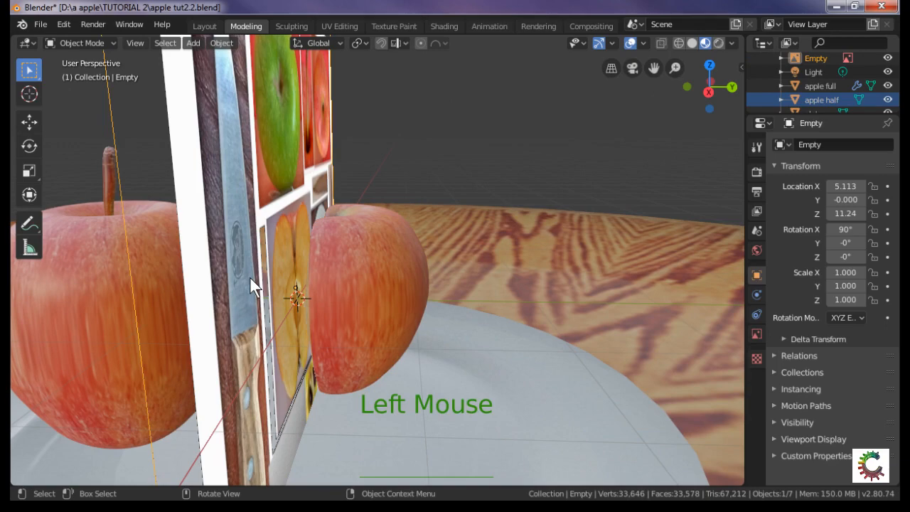
key(x)
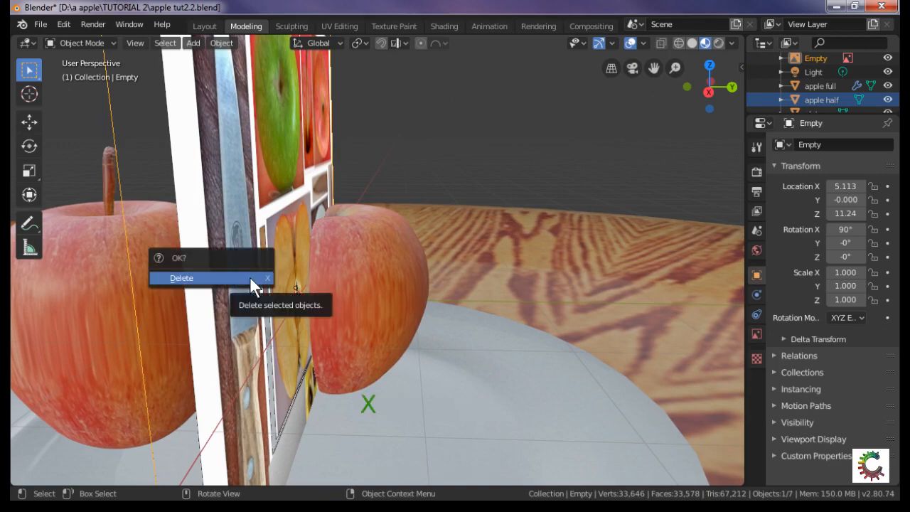
click(249, 275)
middle_drag(249, 276, 478, 346)
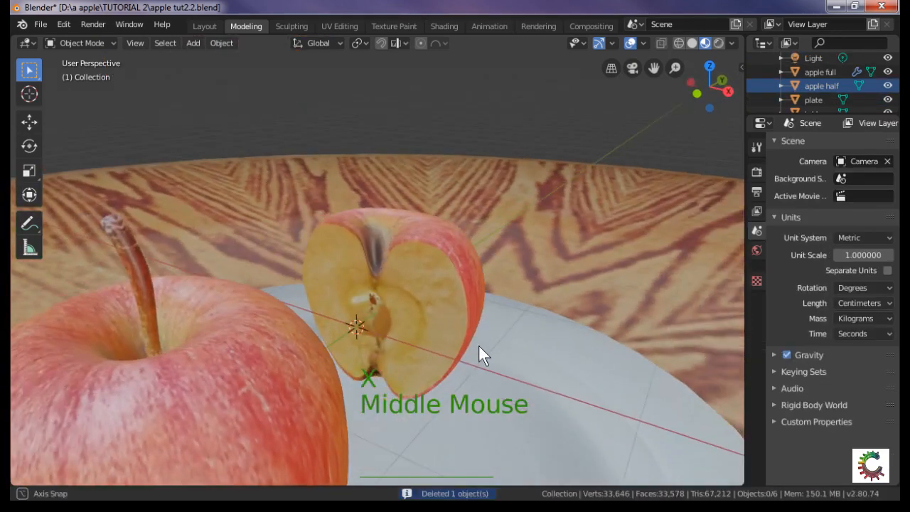
Rotate the half apple about global X so its cut side faces upward.
click(416, 317)
scroll(404, 354, down, 2)
scroll(337, 346, down, 2)
click(303, 344)
middle_drag(446, 328, 287, 357)
click(335, 263)
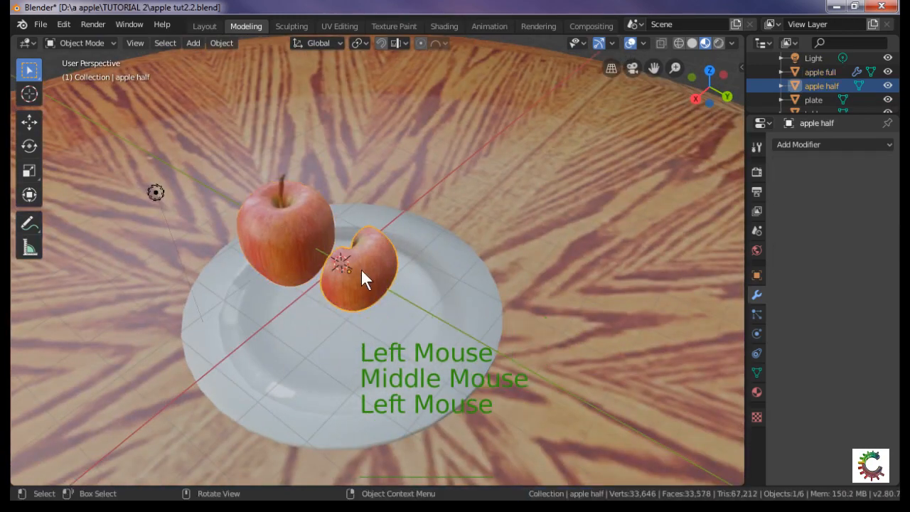
key(r)
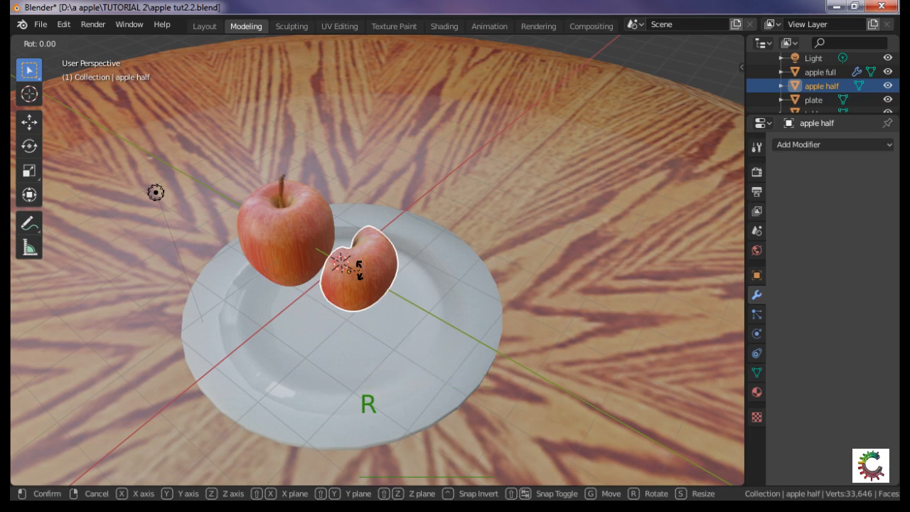
key(y)
key(x)
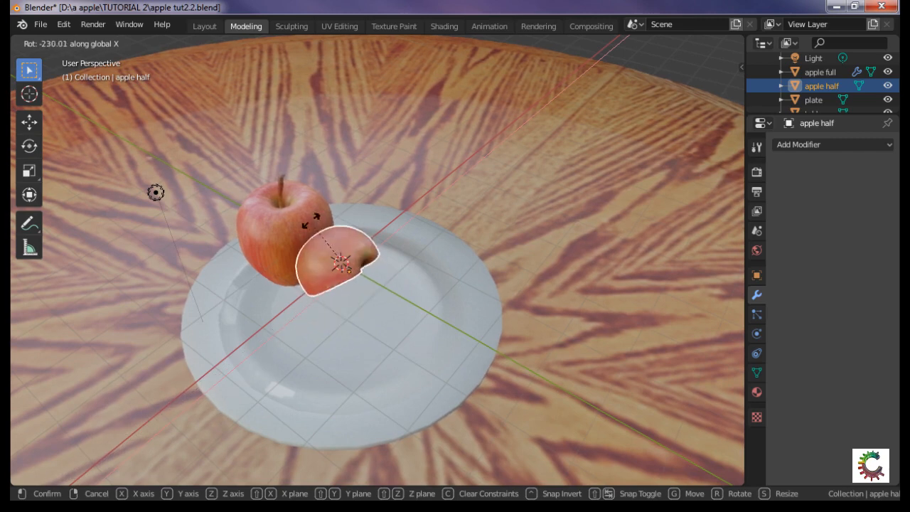
click(339, 455)
Rotate the half apple about 82° around global Z.
key(r)
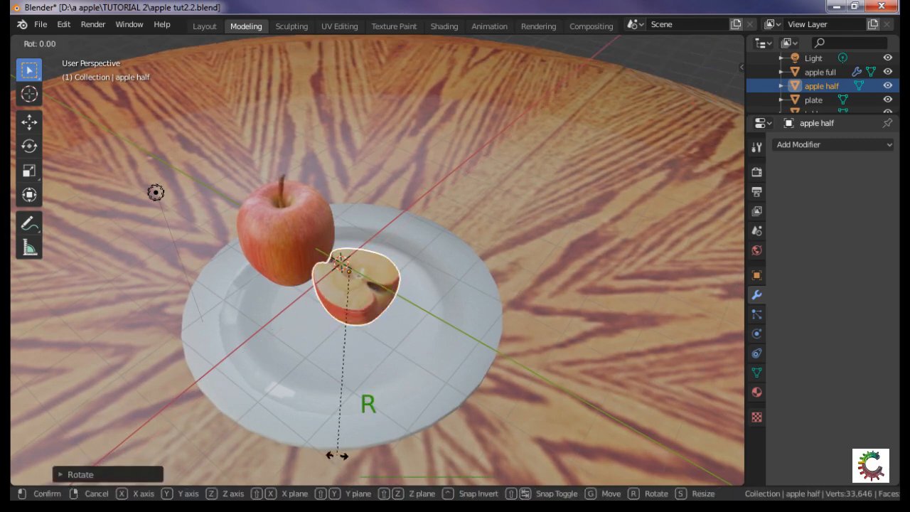
key(z)
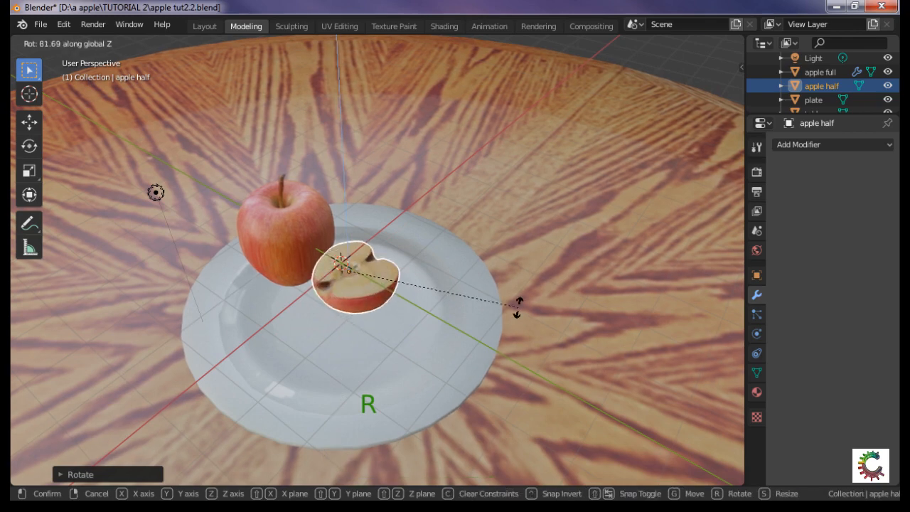
click(518, 307)
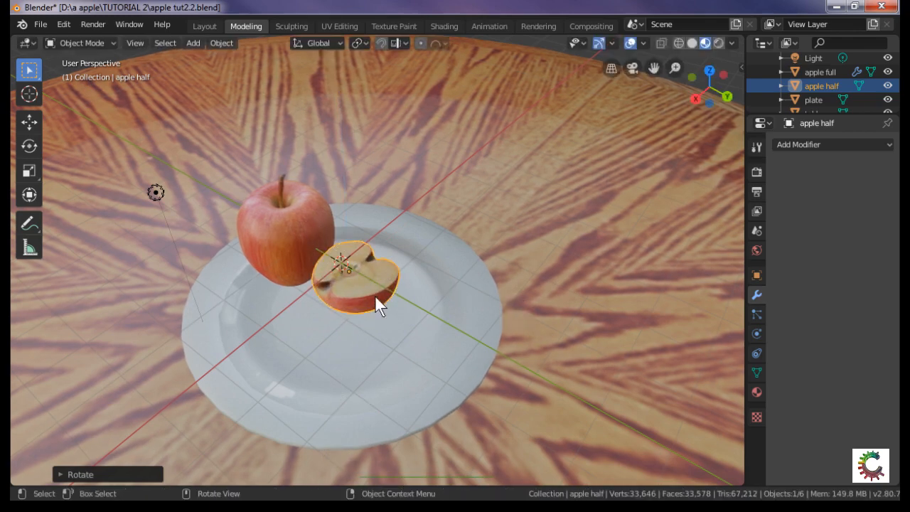
Scale the half apple up uniformly and move it away from the full apple, toward the middle of the plate.
key(s)
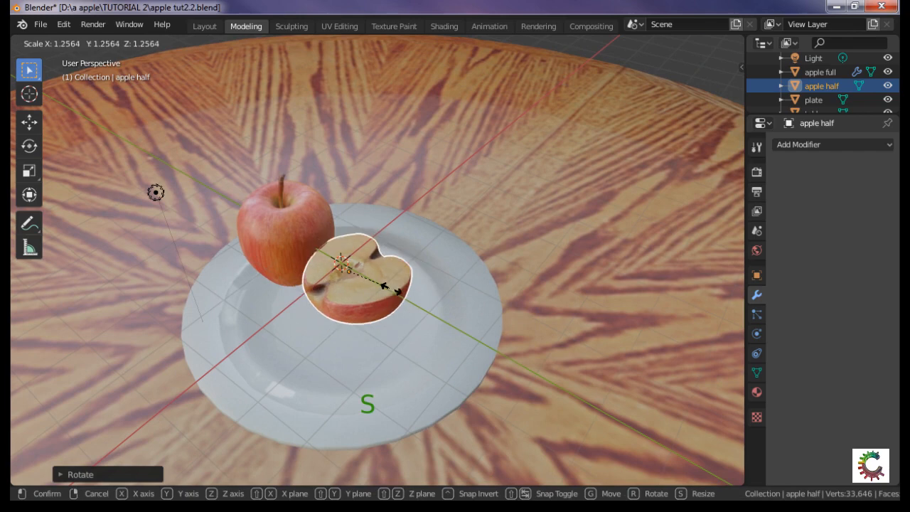
click(389, 278)
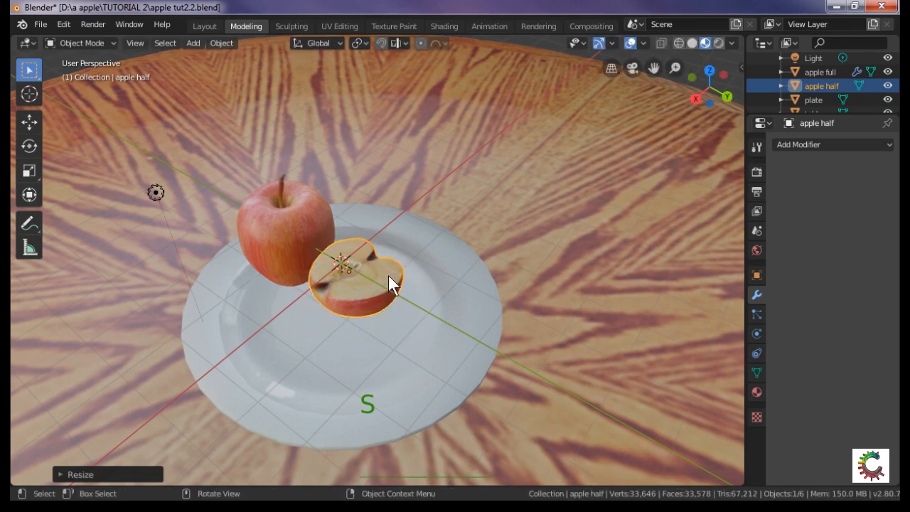
key(s)
click(424, 296)
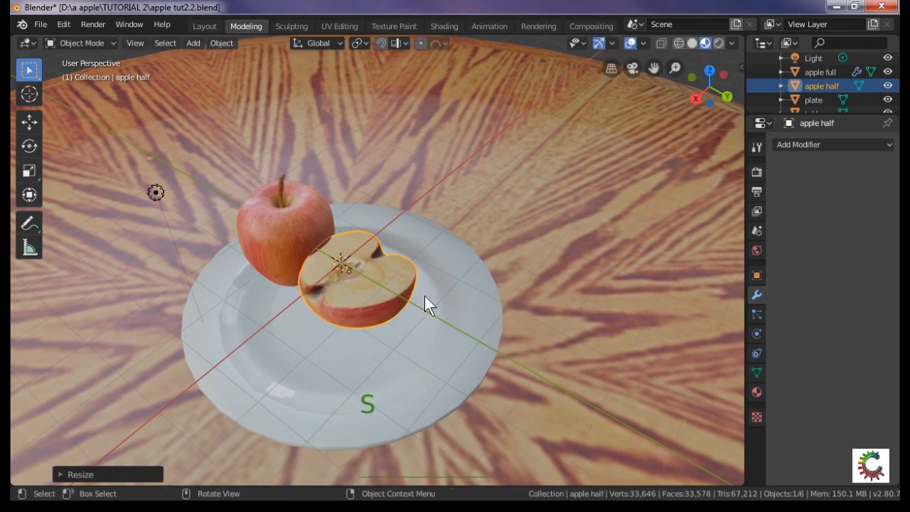
key(g)
click(440, 310)
Raise the half apple along global Z so it sits on the plate instead of cutting into it.
middle_drag(486, 386, 492, 295)
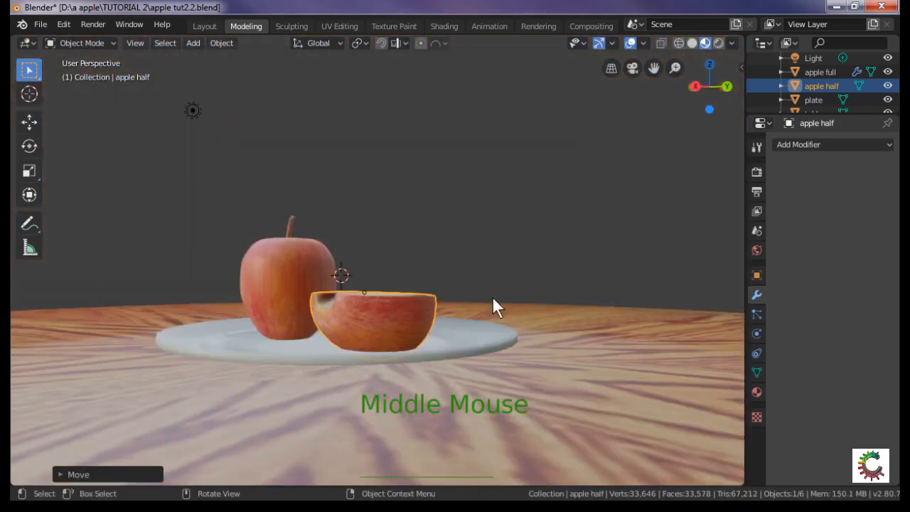
key(g)
key(z)
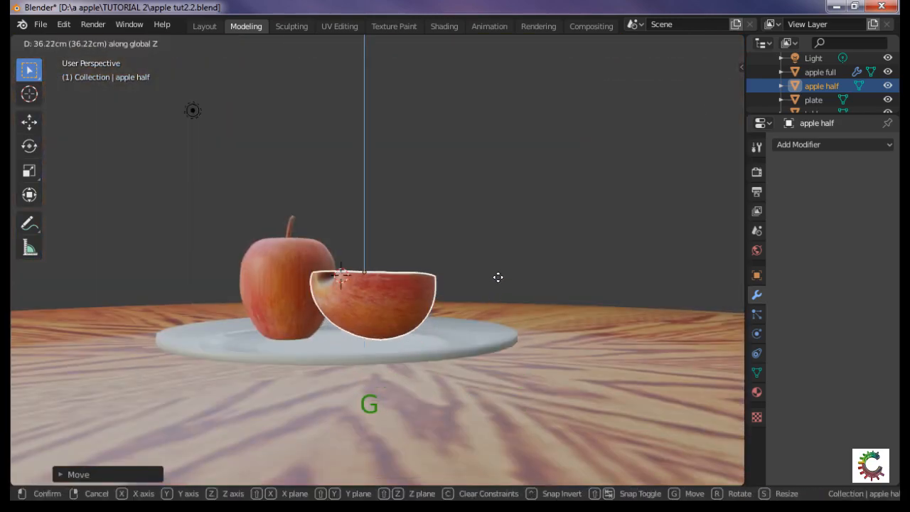
click(496, 284)
Tilt the half apple about global Y and then about global X so its cut side leans.
key(r)
key(y)
click(519, 271)
key(r)
key(x)
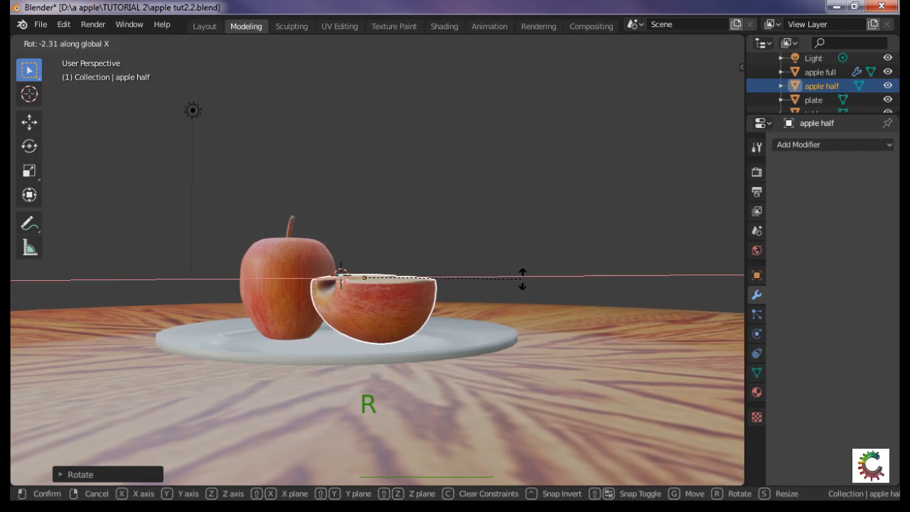
click(561, 390)
Rotate the full apple about global Y so it lies on its side.
middle_drag(574, 324, 299, 242)
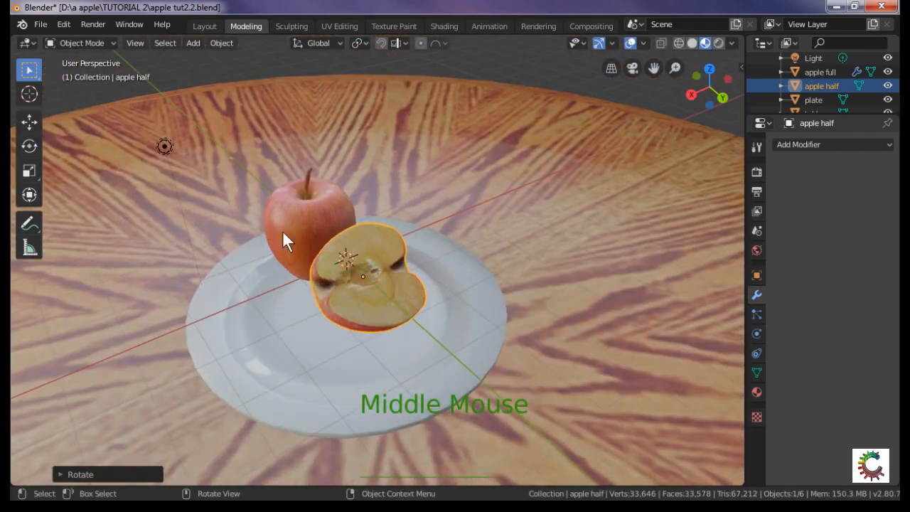
click(315, 220)
key(r)
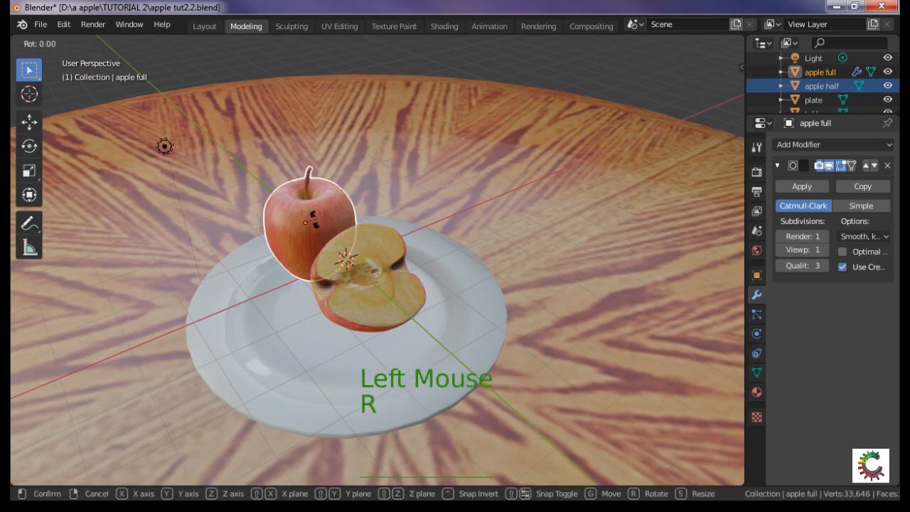
key(y)
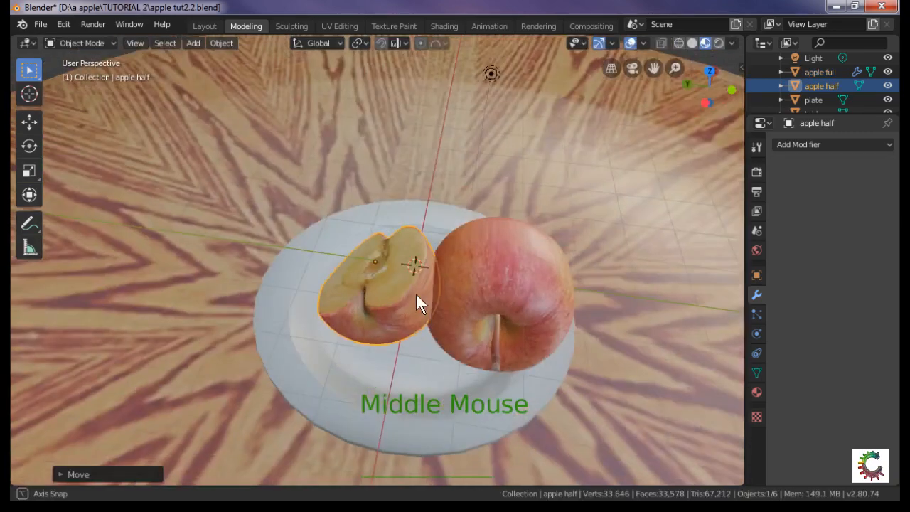
Raise the full apple along global Z so it no longer sinks into the plate.
middle_drag(416, 299, 508, 331)
click(526, 329)
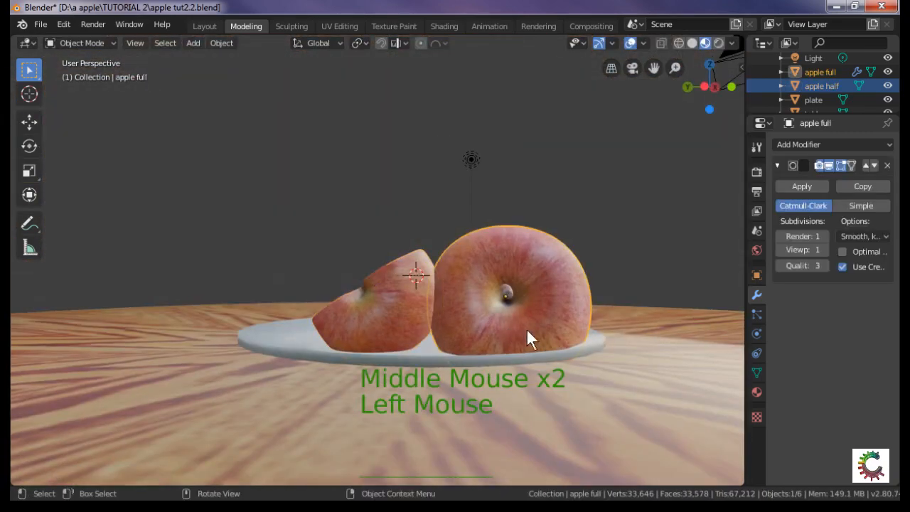
key(g)
key(z)
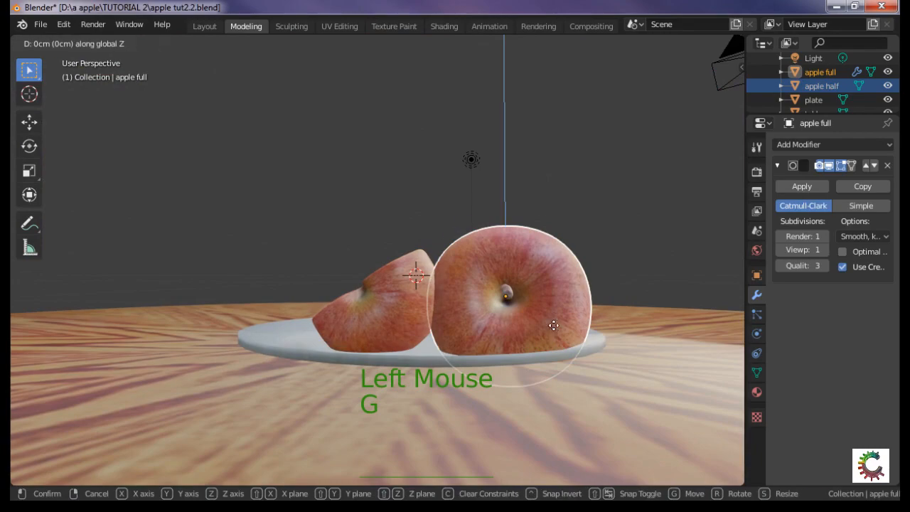
click(556, 307)
Scale the full apple down uniformly to about three quarters of its size so it suits the plate.
middle_drag(557, 306, 35, 431)
scroll(429, 316, down, 4)
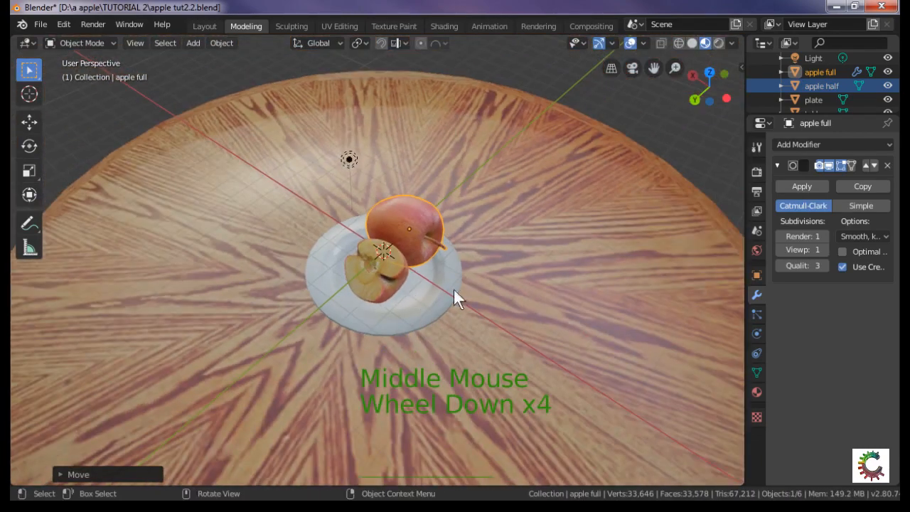
key(s)
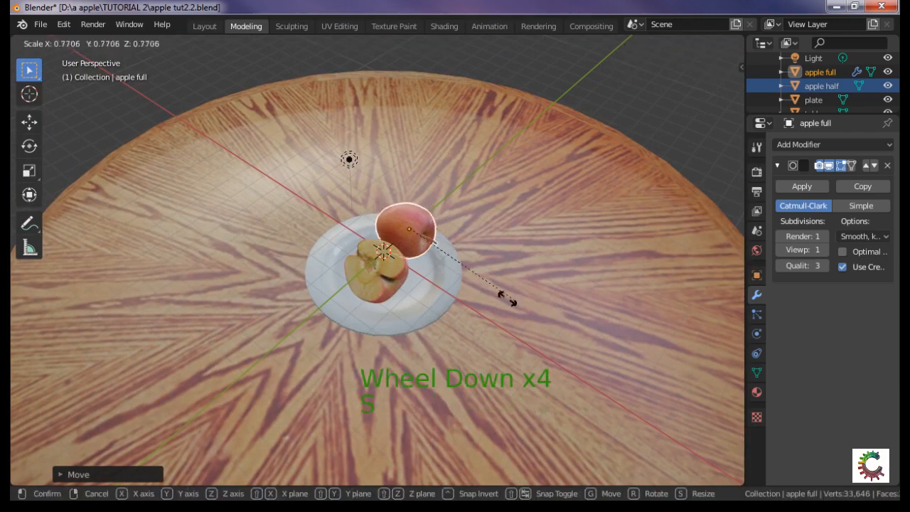
click(504, 299)
Scale the half apple down slightly so it matches the full apple, and check both sizes on the plate.
click(384, 273)
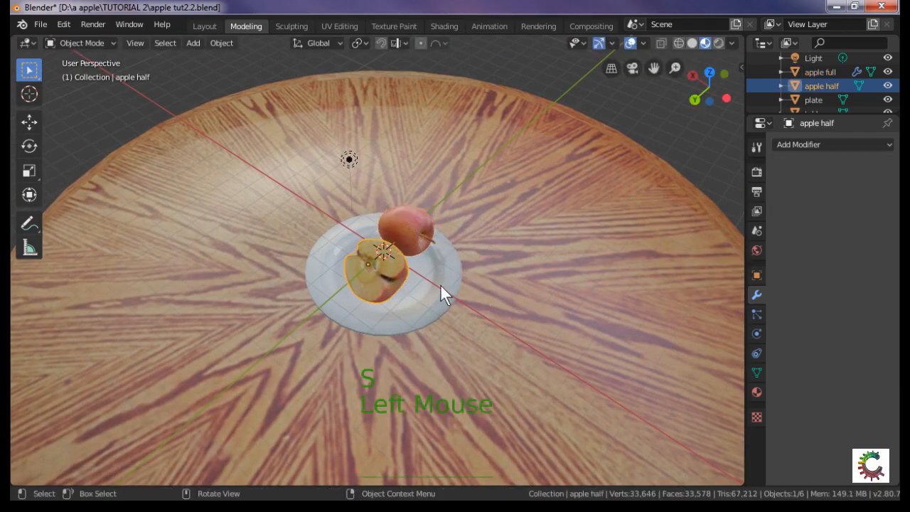
key(s)
click(449, 287)
middle_drag(448, 285, 559, 254)
scroll(441, 287, up, 5)
scroll(442, 287, up, 1)
middle_drag(441, 287, 528, 280)
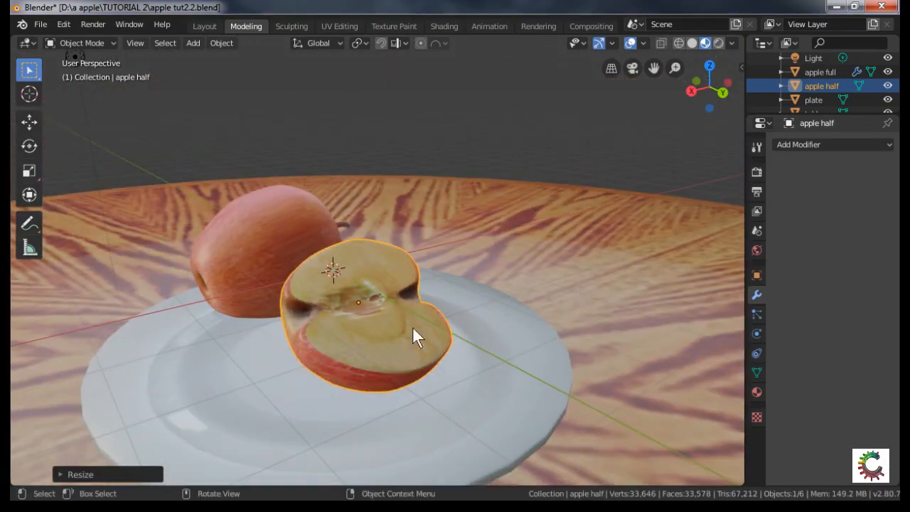
middle_drag(414, 328, 388, 372)
middle_drag(484, 280, 425, 319)
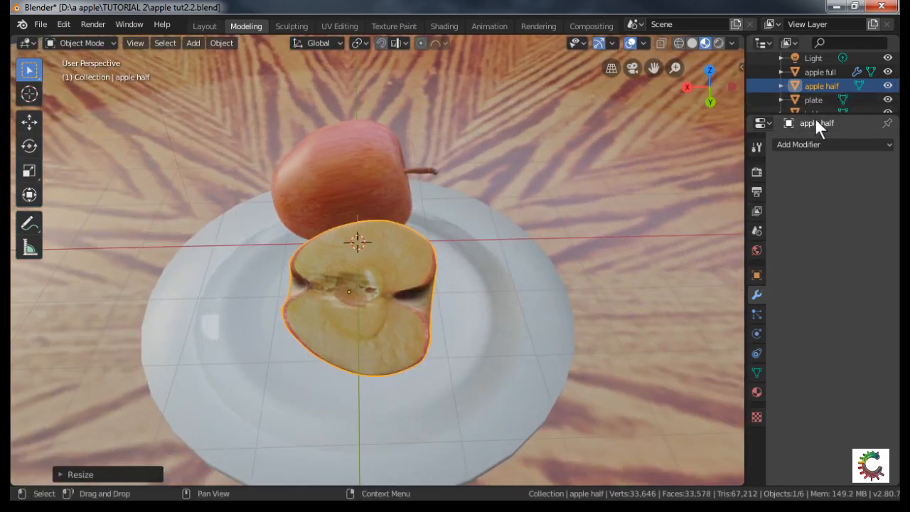
Set the scene light's power to 2 and change its type from Point to Sun.
click(818, 57)
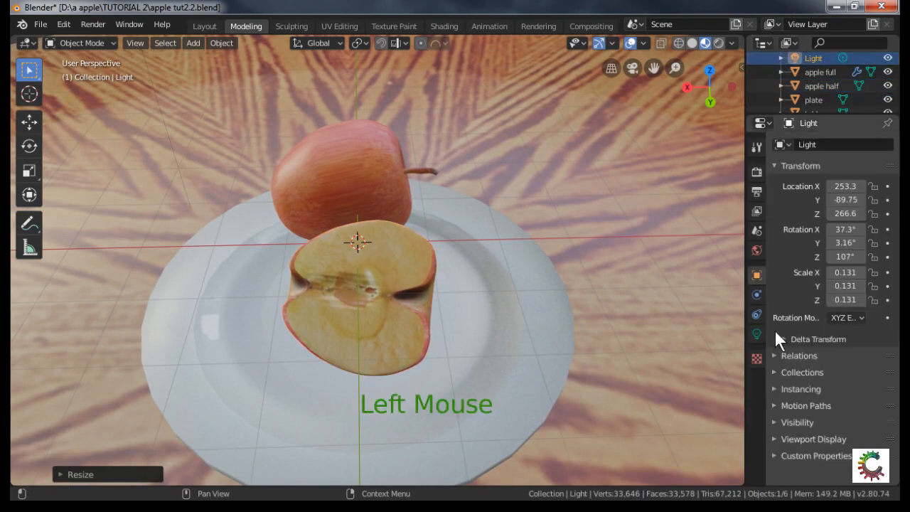
click(756, 334)
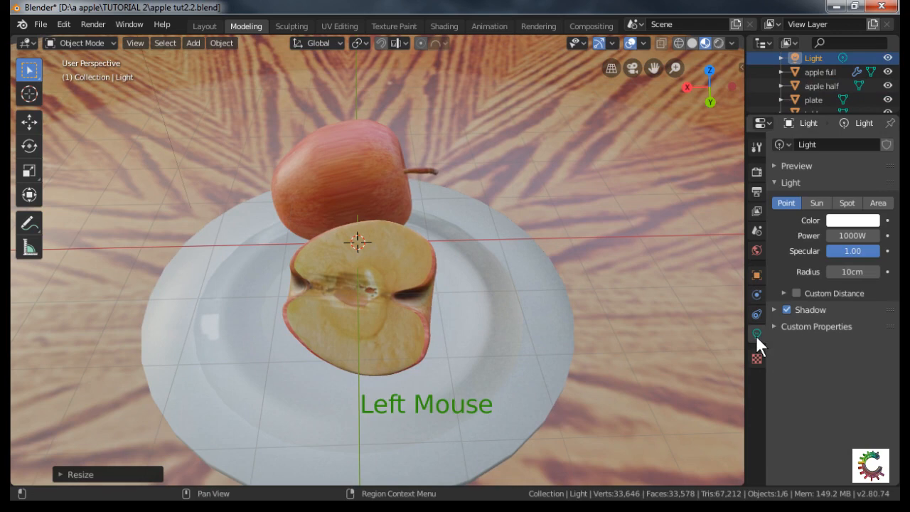
double_click(853, 237)
text(2)
key(Return)
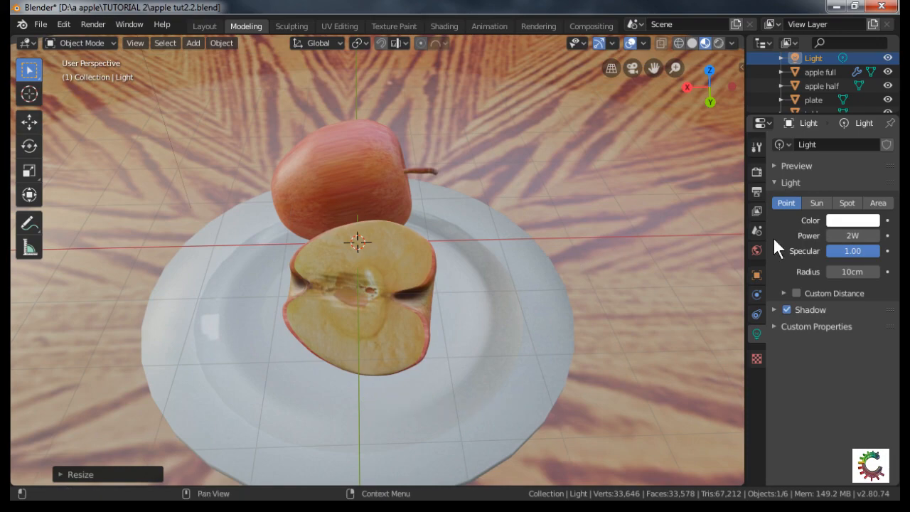
click(817, 205)
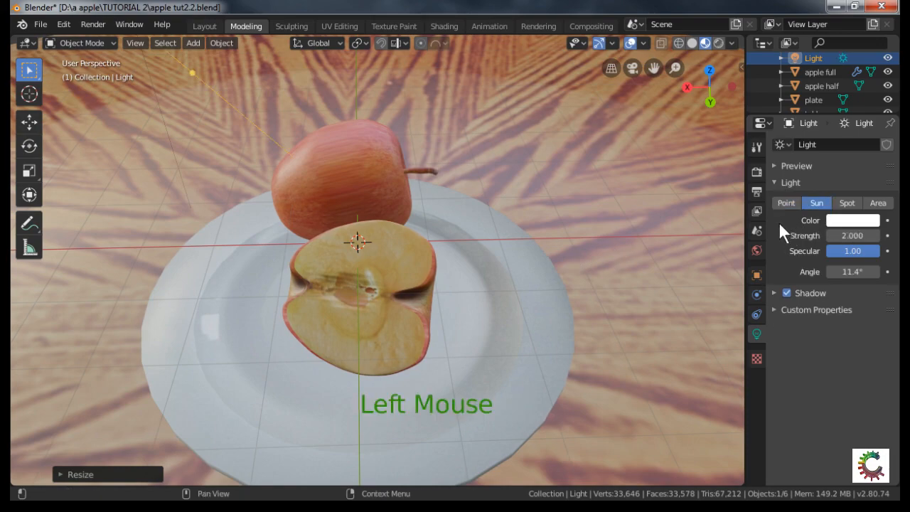
Turn the sun light's shadow off and back on.
middle_drag(544, 284, 731, 260)
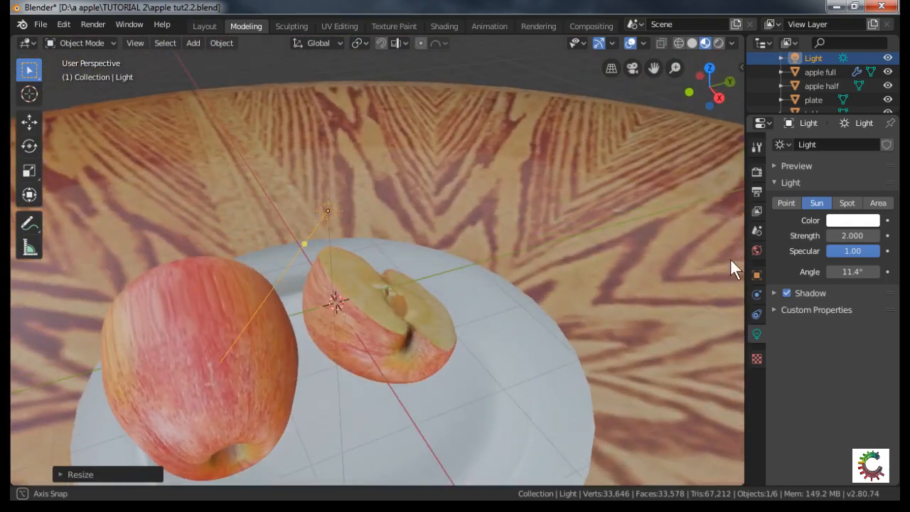
click(787, 292)
click(789, 293)
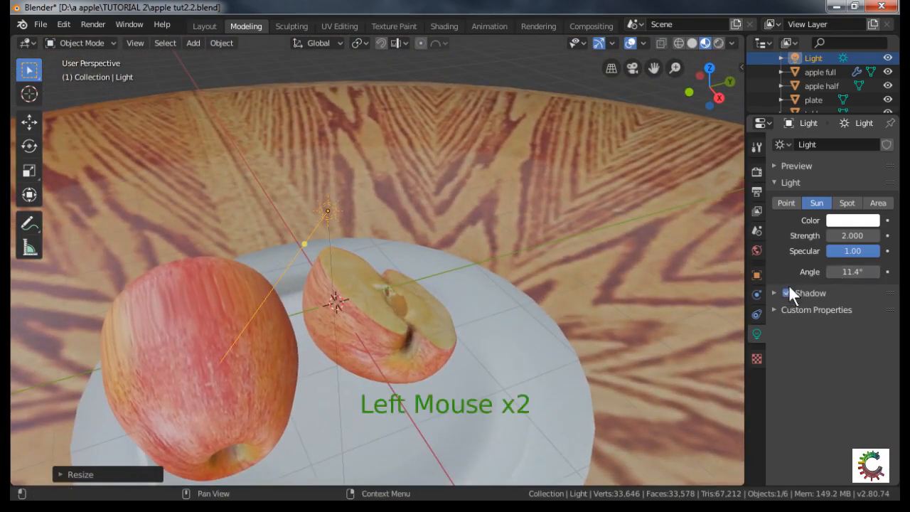
Switch the viewport to Rendered shading and examine the light and shadows on the apples and plate.
click(718, 42)
scroll(435, 290, down, 4)
middle_drag(433, 280, 343, 339)
scroll(396, 297, up, 5)
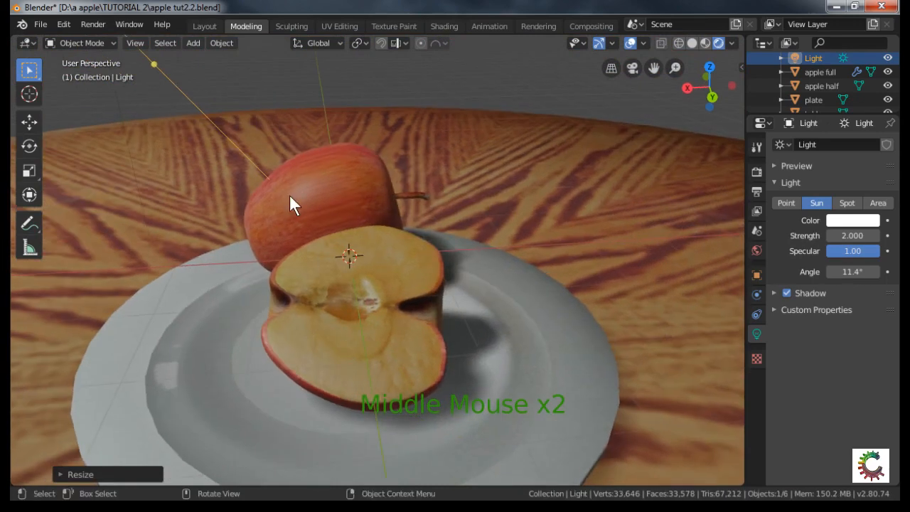
middle_drag(438, 258, 359, 273)
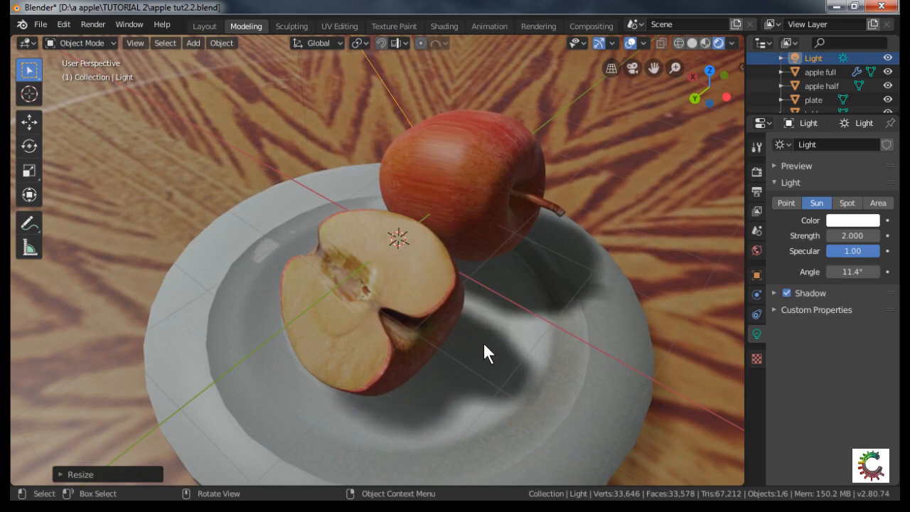
scroll(482, 344, down, 2)
middle_drag(483, 344, 412, 330)
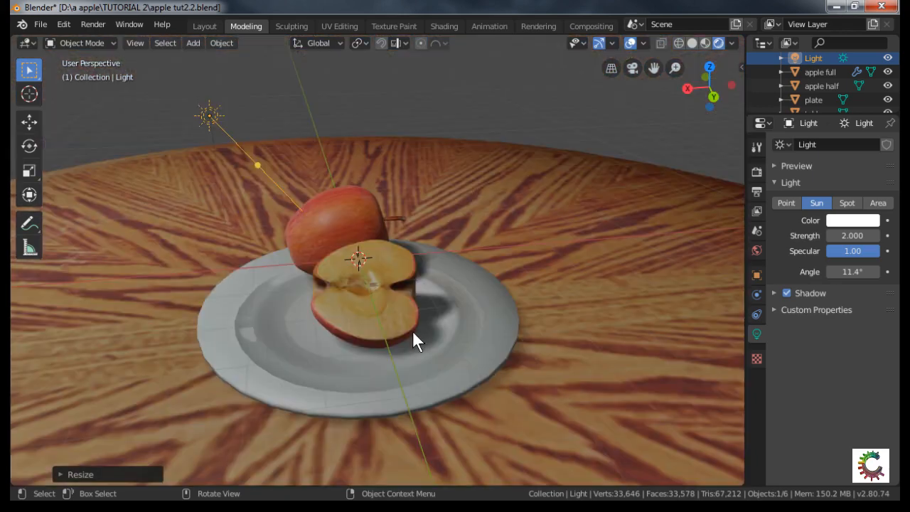